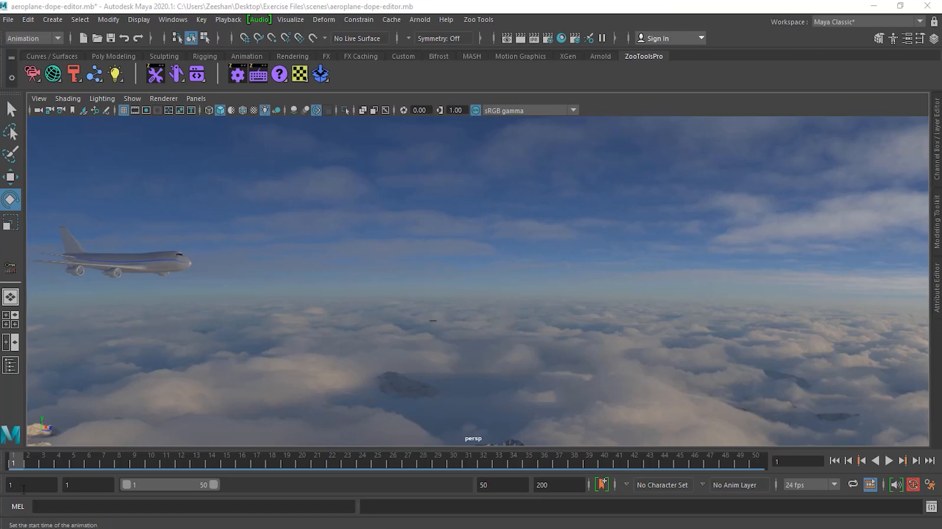
# Play the flight animation, select the airplane body and return the timeline to frame 1
pyautogui.click(889, 461)
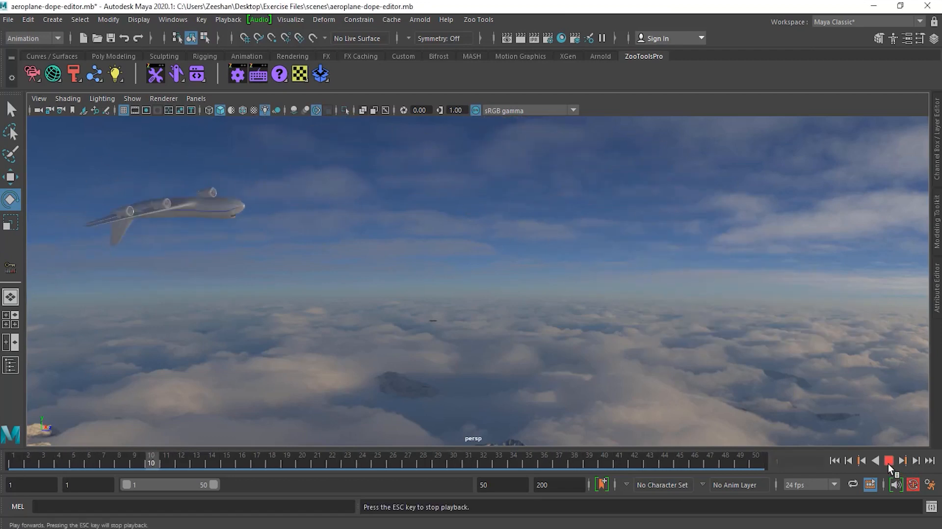
pyautogui.click(889, 461)
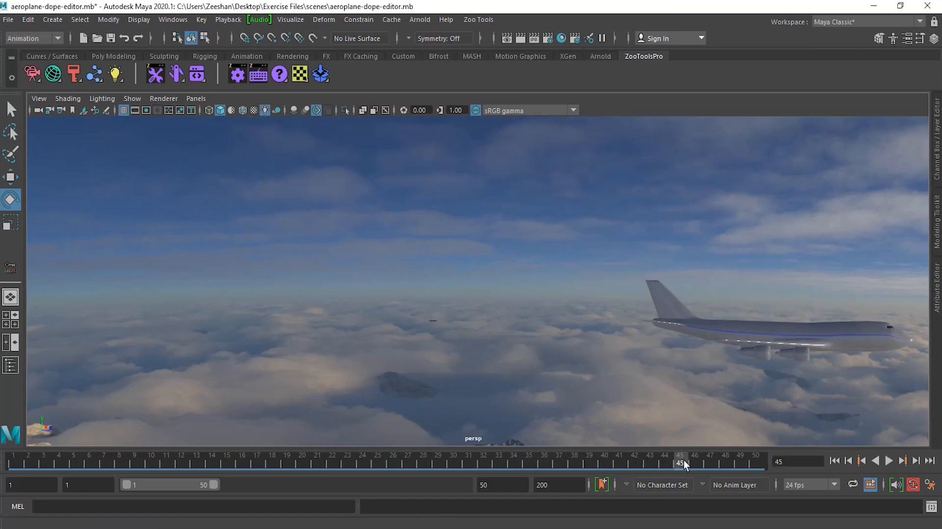
pyautogui.click(781, 339)
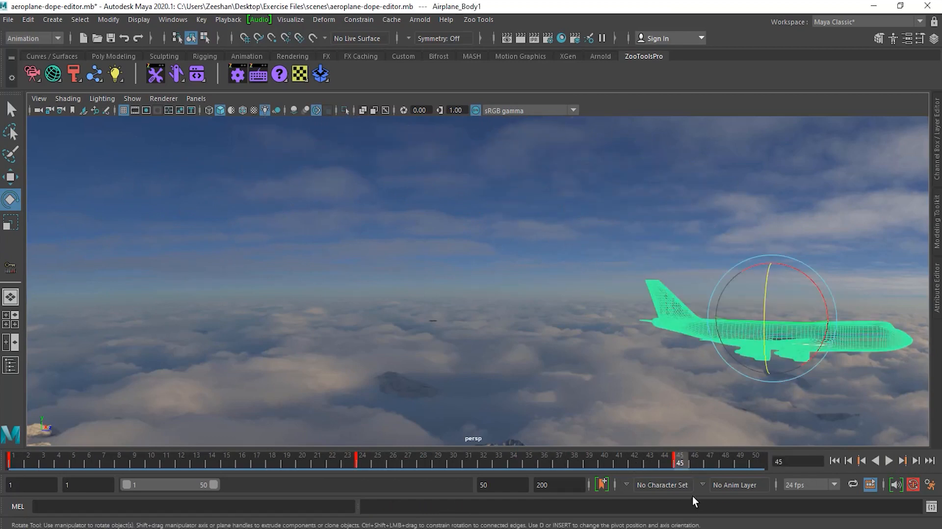
pyautogui.moveTo(680, 462); pyautogui.dragTo(10, 478)
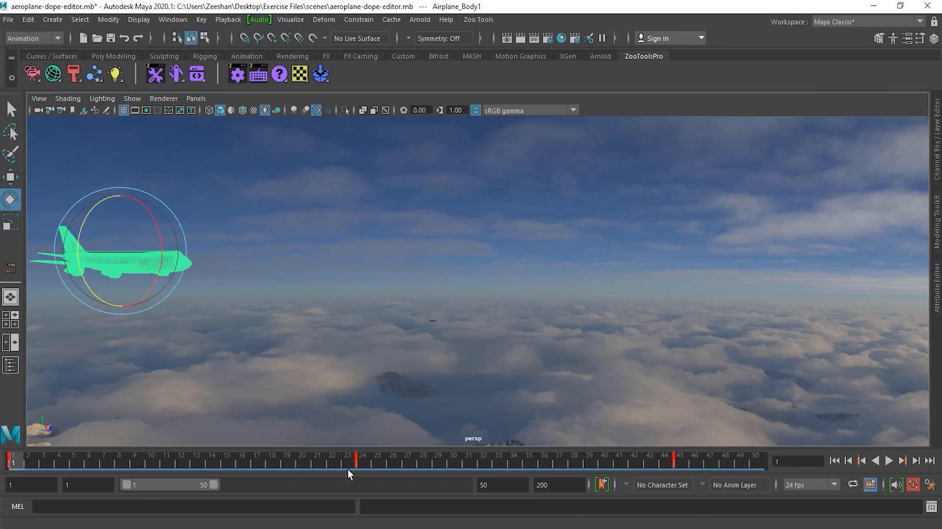
# Open the Dope Sheet for the selected airplane and widen its window
pyautogui.click(172, 21)
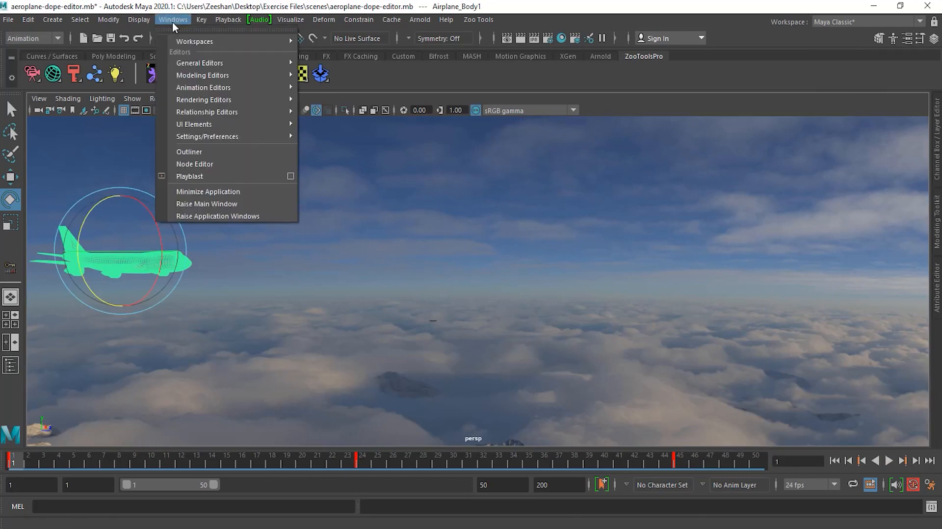
pyautogui.moveTo(213, 89)
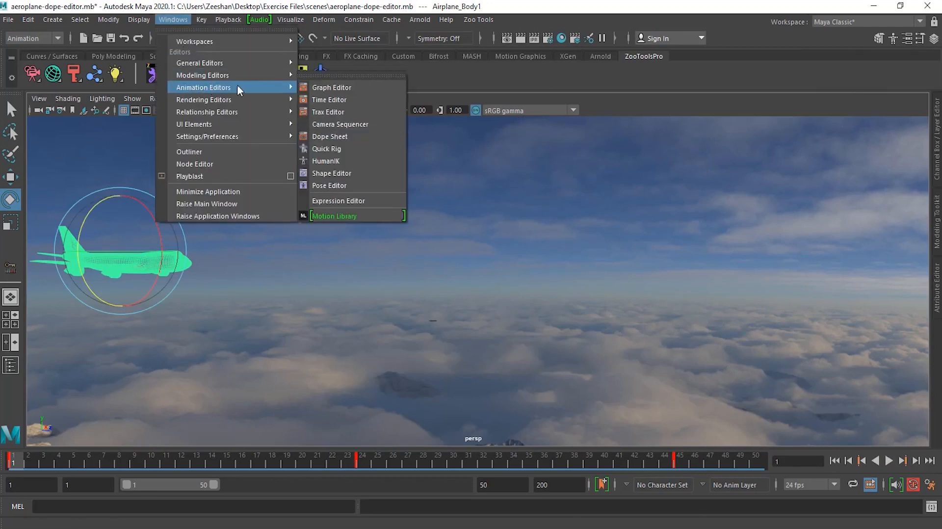
pyautogui.click(357, 140)
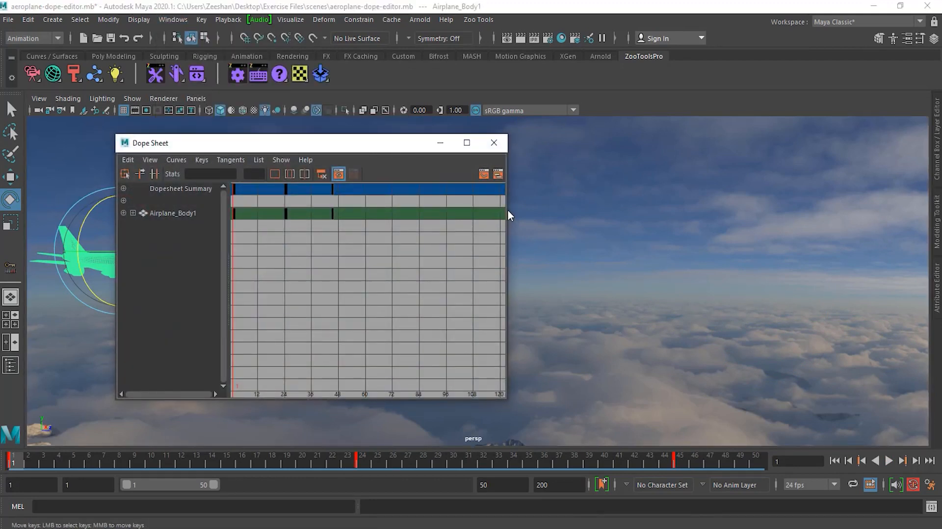
pyautogui.moveTo(508, 211); pyautogui.dragTo(716, 212)
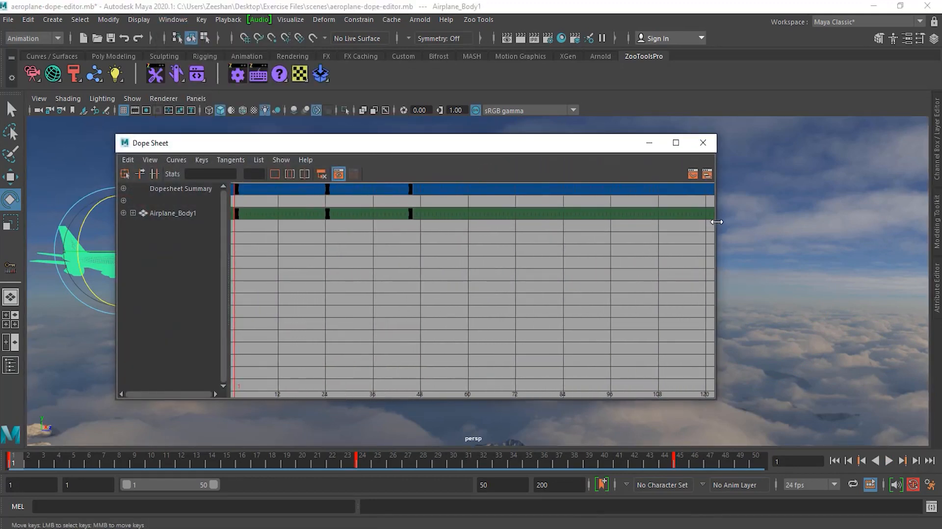
# Switch to the Graph Editor and back to the Dope Sheet, and enlarge and reposition the window to uncover the airplane
pyautogui.click(693, 174)
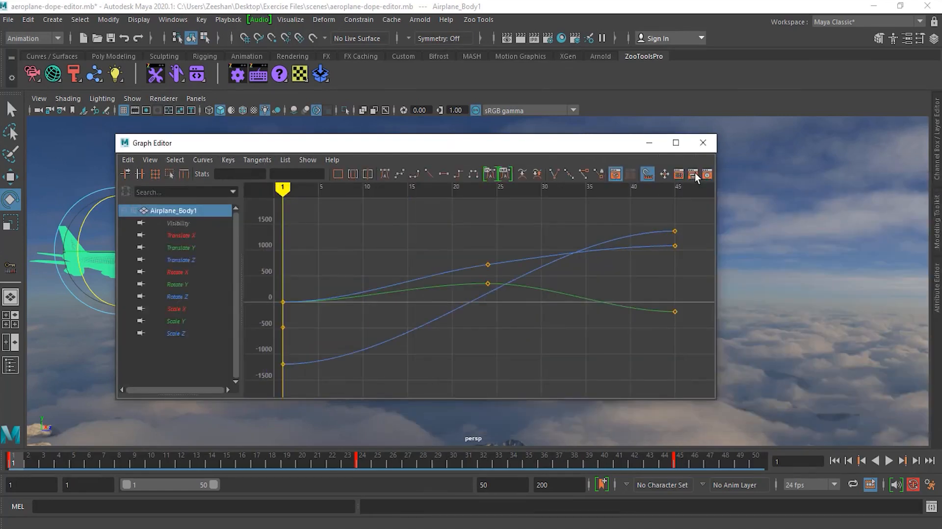
pyautogui.moveTo(560, 150); pyautogui.dragTo(569, 147)
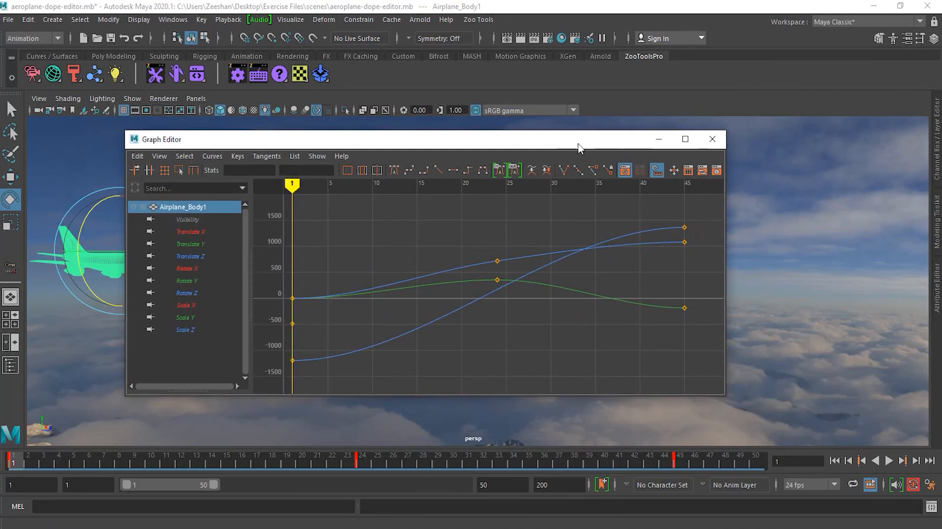
pyautogui.click(689, 173)
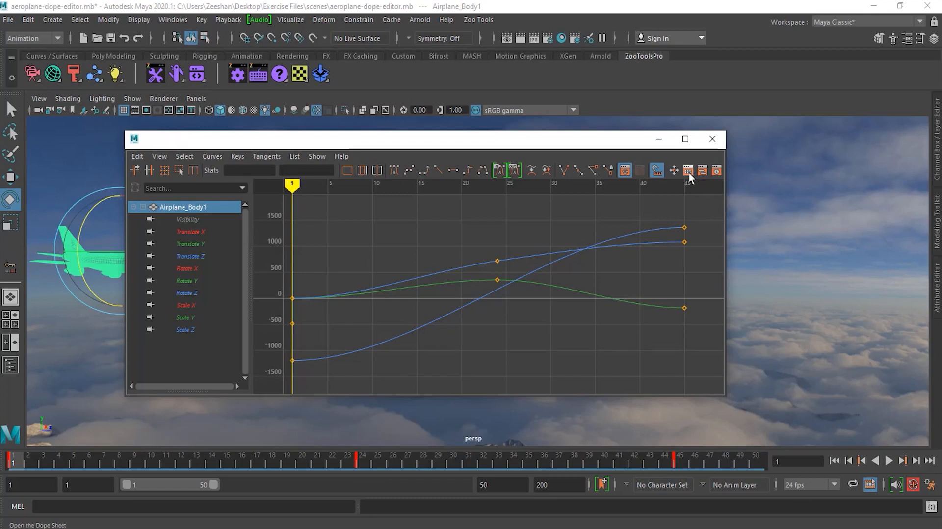
pyautogui.moveTo(725, 396); pyautogui.dragTo(726, 426)
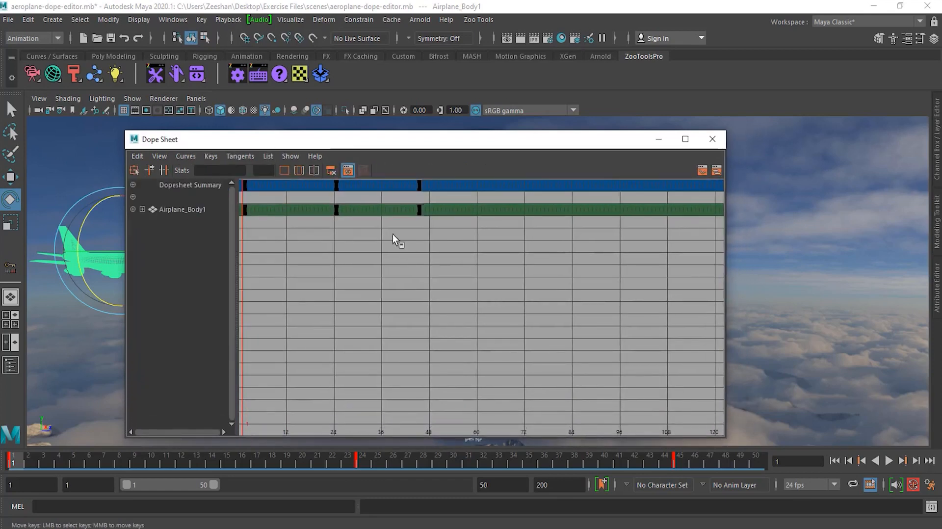
pyautogui.moveTo(299, 142); pyautogui.dragTo(438, 156)
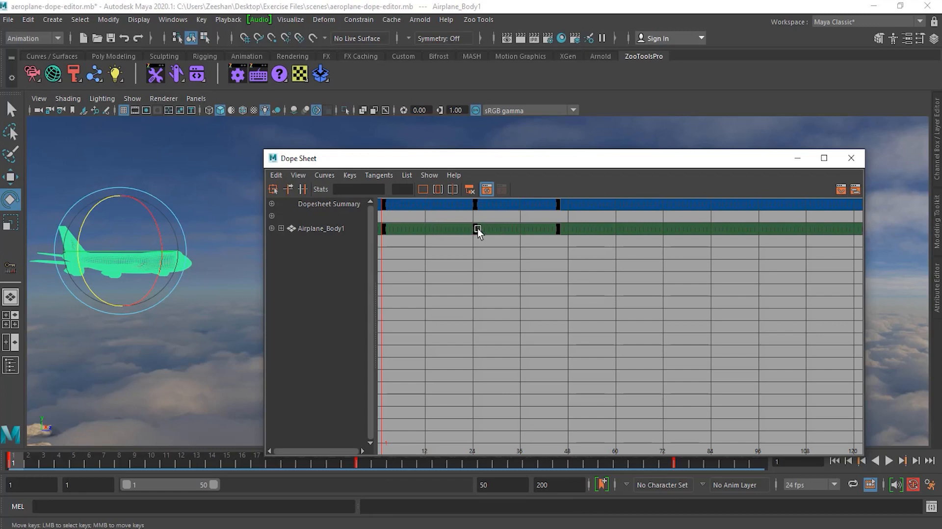
# Expand Airplane_Body1 in the Dope Sheet to list its shape node and its transform channels
pyautogui.click(279, 228)
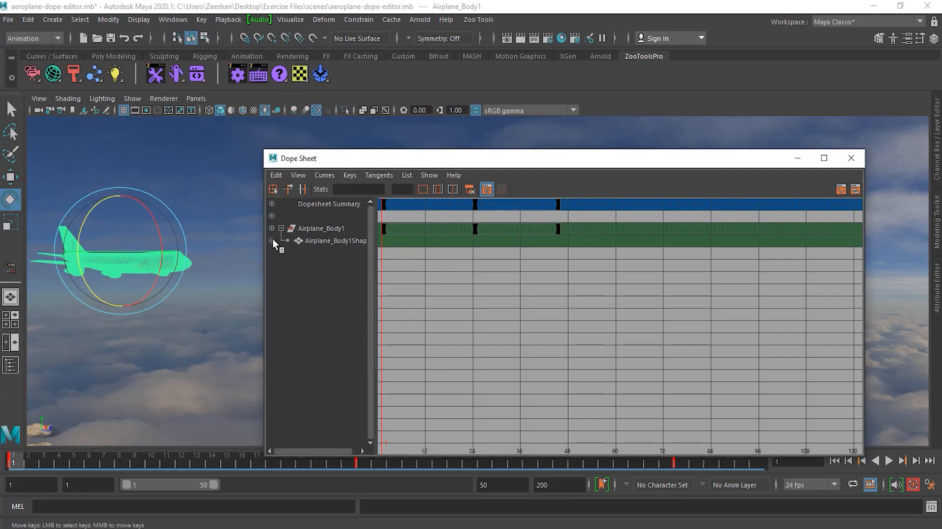
pyautogui.click(320, 239)
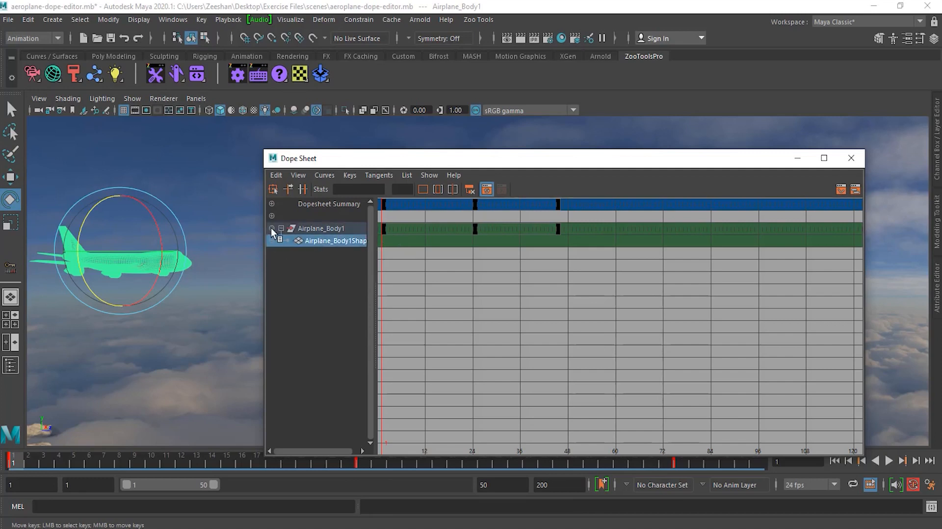
pyautogui.click(272, 229)
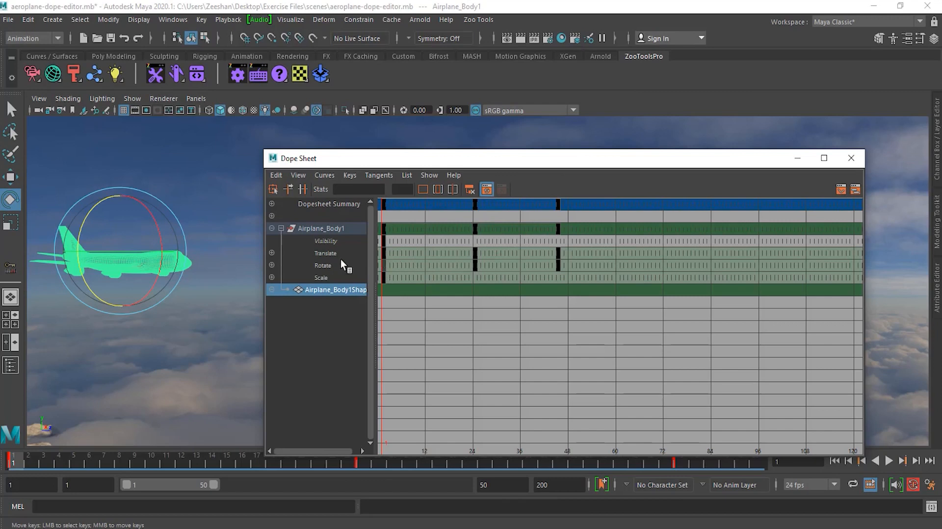
# Expand the Translate channel and highlight the keys of Translate X, Translate Y and Translate Z individually
pyautogui.click(328, 254)
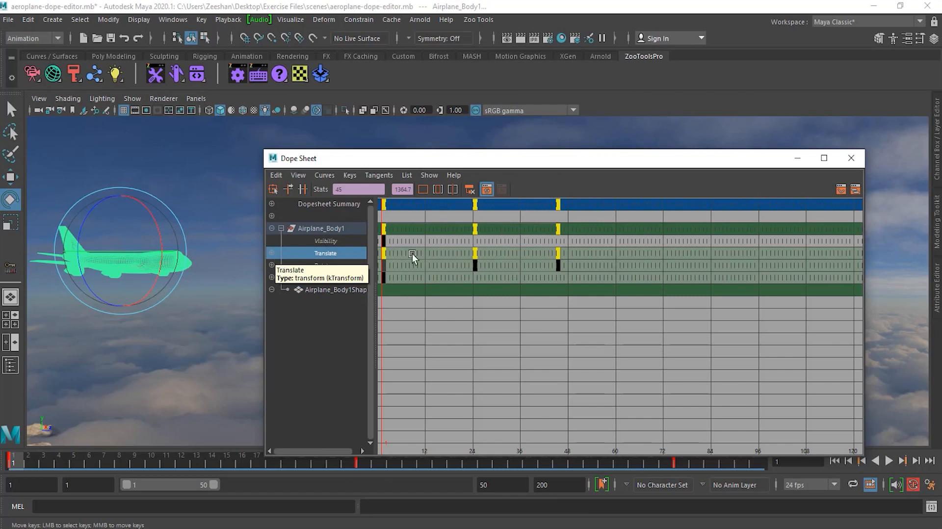
pyautogui.click(272, 253)
pyautogui.click(341, 265)
pyautogui.click(339, 278)
pyautogui.click(336, 290)
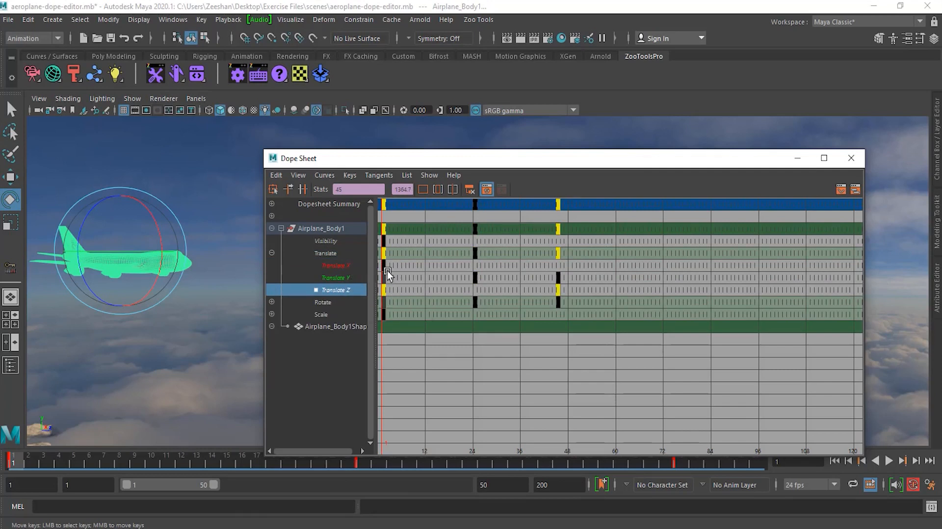
pyautogui.click(345, 266)
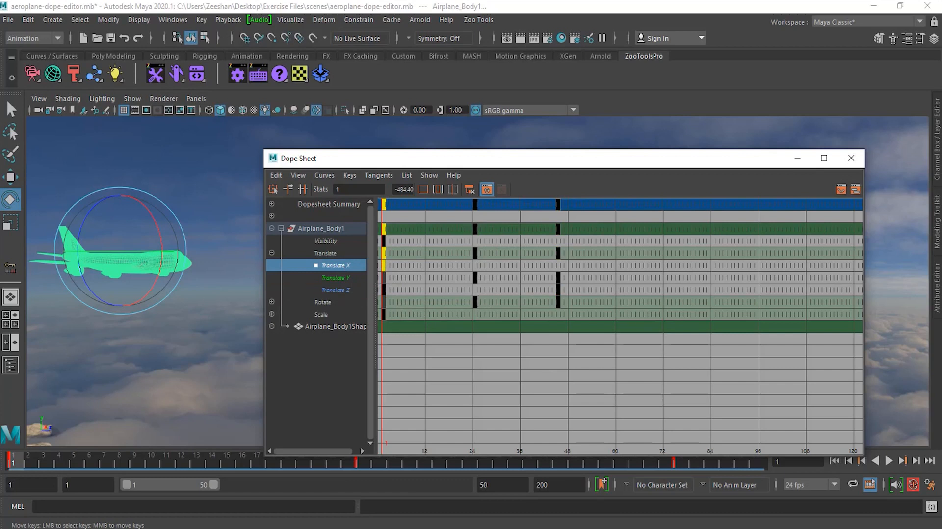
# Preview the airplane's motion between frames 1 and 24 beside the repositioned Dope Sheet, ending at frame 1
pyautogui.press('.')
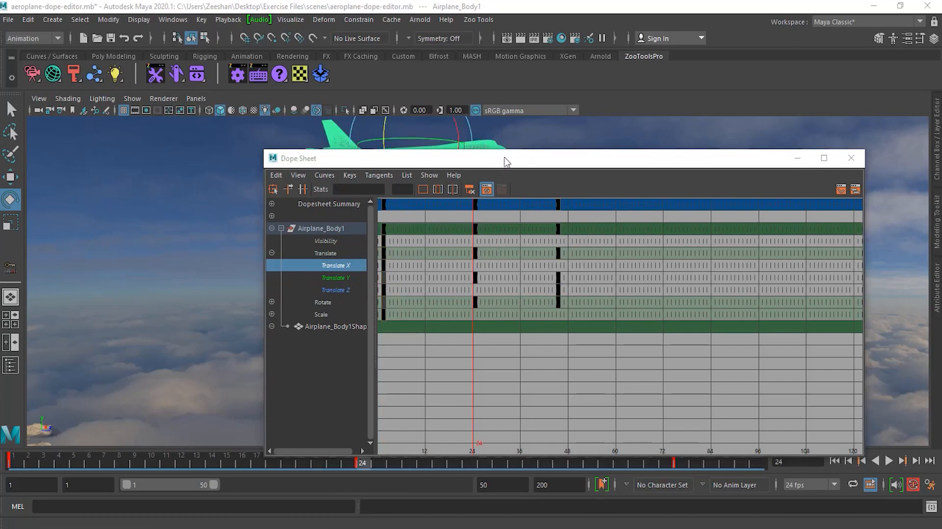
pyautogui.moveTo(502, 164); pyautogui.dragTo(532, 133)
pyautogui.moveTo(364, 462); pyautogui.dragTo(37, 455)
pyautogui.hotkey('alt', 'v')
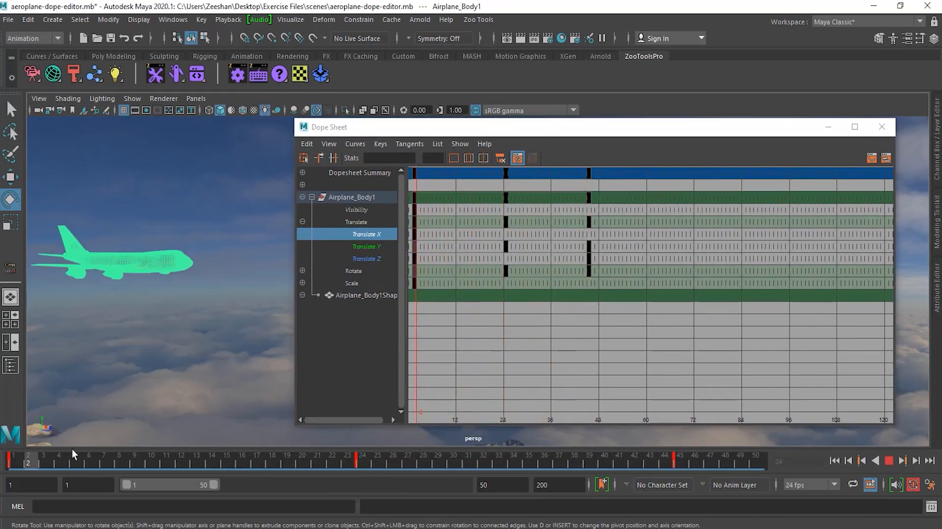
pyautogui.hotkey('alt', 'v')
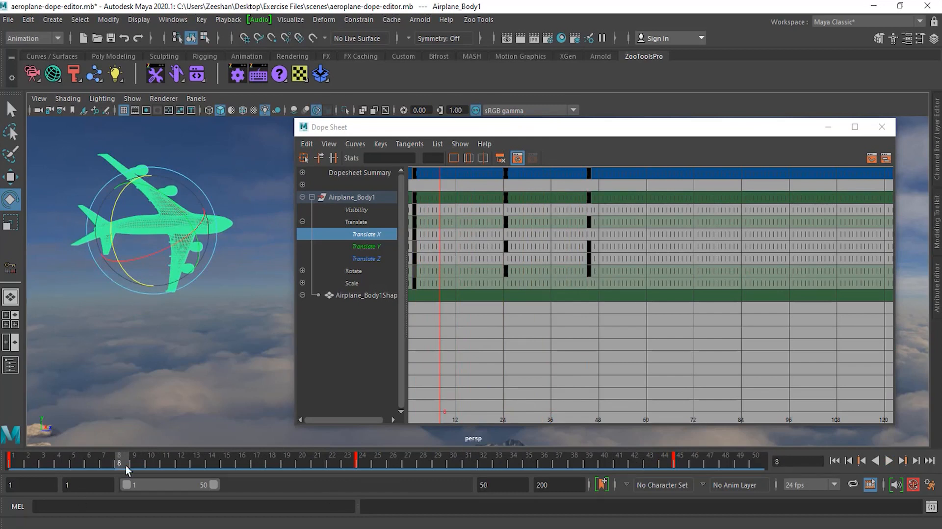
pyautogui.hotkey('alt', 'v')
pyautogui.moveTo(129, 459); pyautogui.dragTo(2, 458)
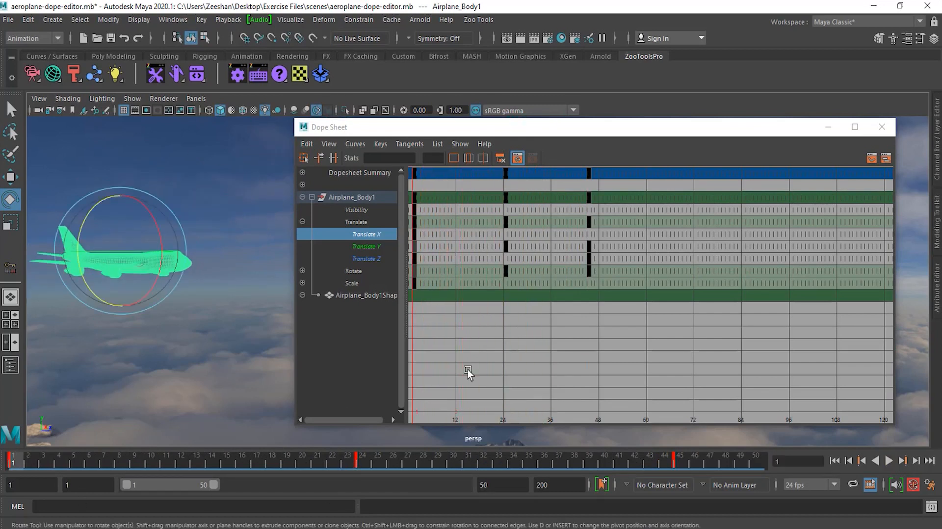
pyautogui.moveTo(361, 463); pyautogui.dragTo(14, 467)
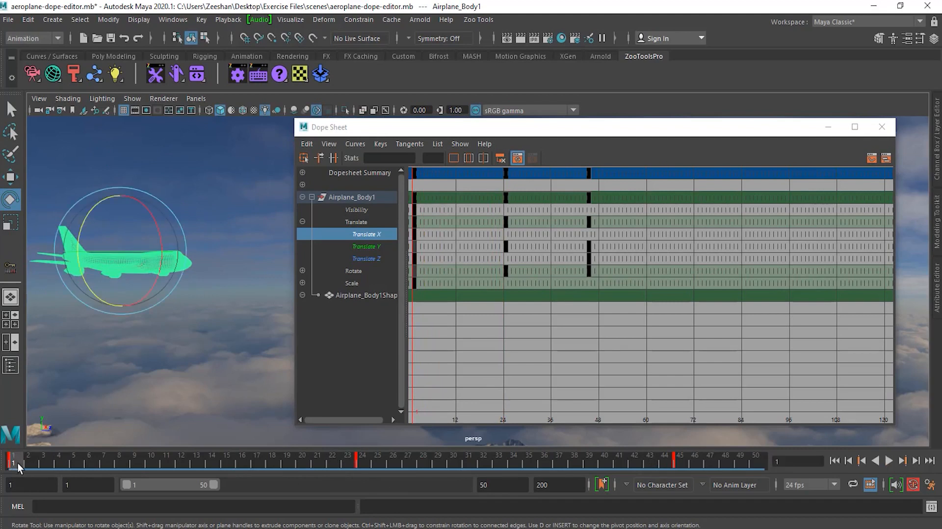
# Go to the key at frame 24 and move the Dope Sheet aside to uncover the airplane
pyautogui.click(376, 464)
pyautogui.click(364, 466)
pyautogui.moveTo(432, 127); pyautogui.dragTo(689, 135)
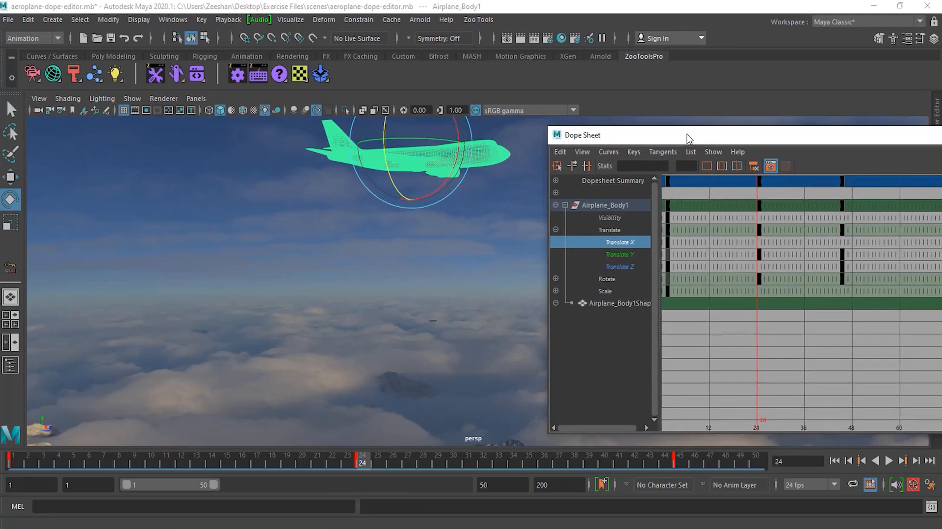
# Expand the Rotate channel and compare the key positions of Translate X, Translate Y and Translate Z
pyautogui.click(555, 279)
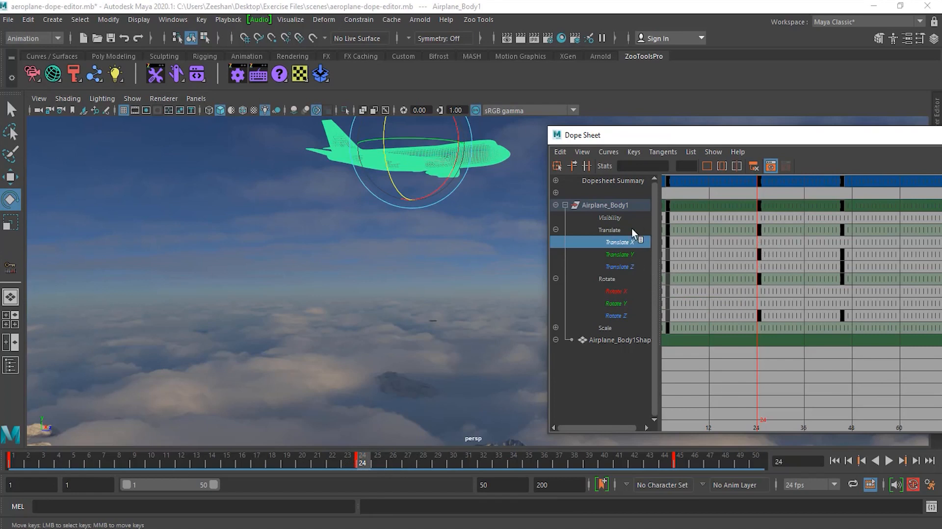
pyautogui.click(595, 230)
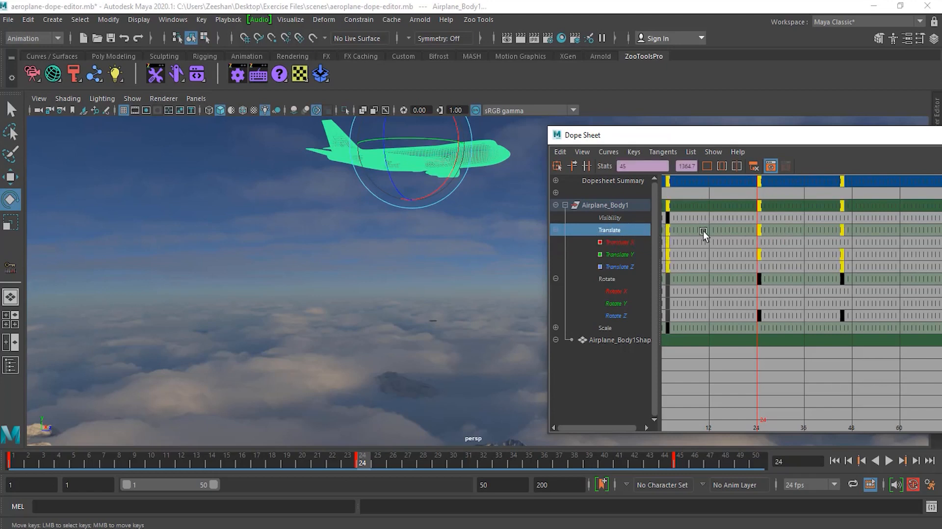
pyautogui.click(629, 240)
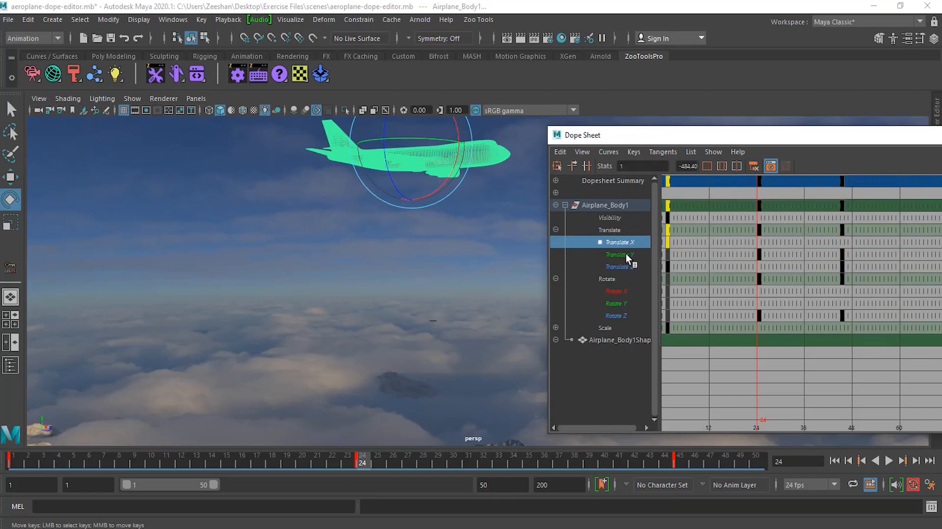
pyautogui.click(626, 254)
pyautogui.click(625, 242)
pyautogui.click(625, 254)
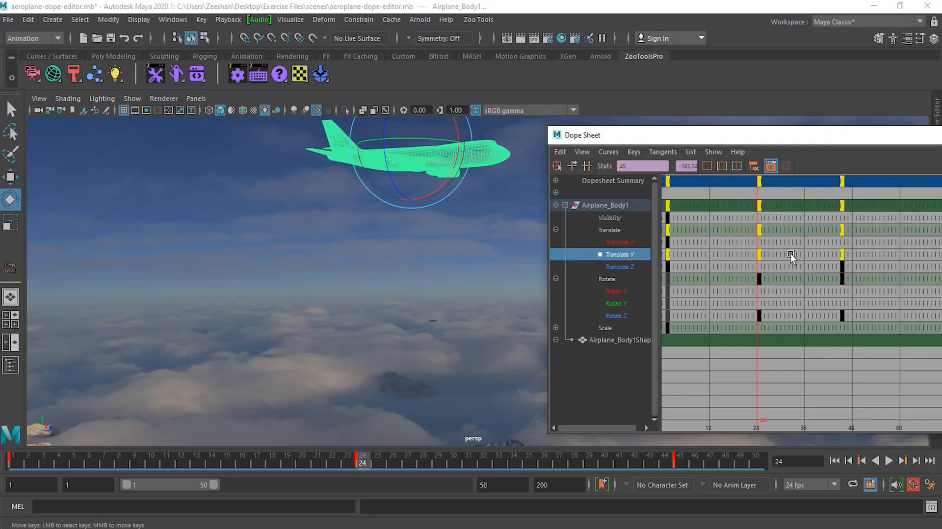
pyautogui.click(627, 266)
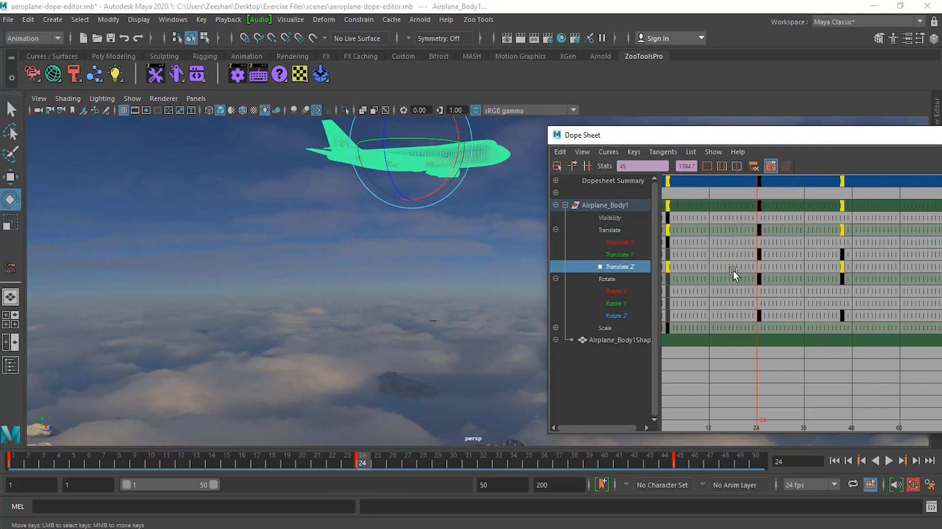
pyautogui.click(623, 255)
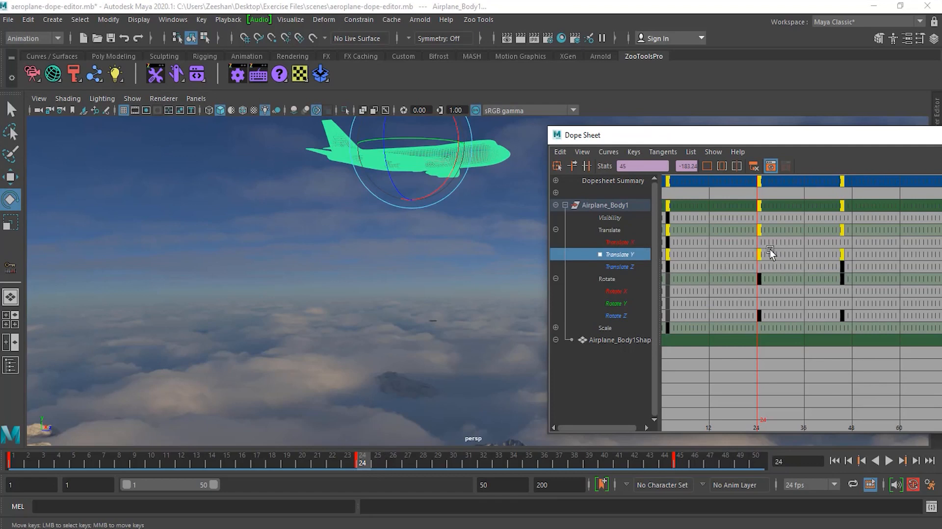
# Check the Scale channel's keys, collapse it again, and highlight the Rotate X and Rotate Y keys in turn
pyautogui.click(556, 328)
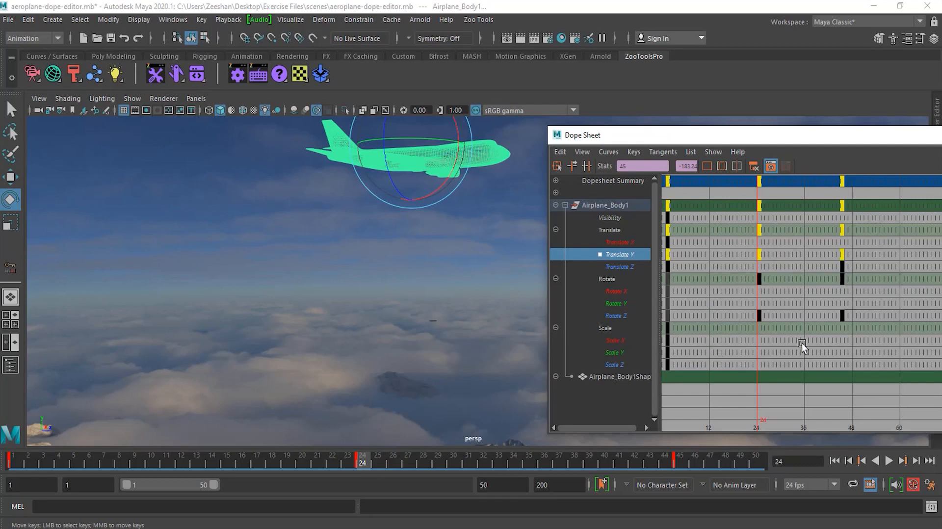
pyautogui.click(557, 328)
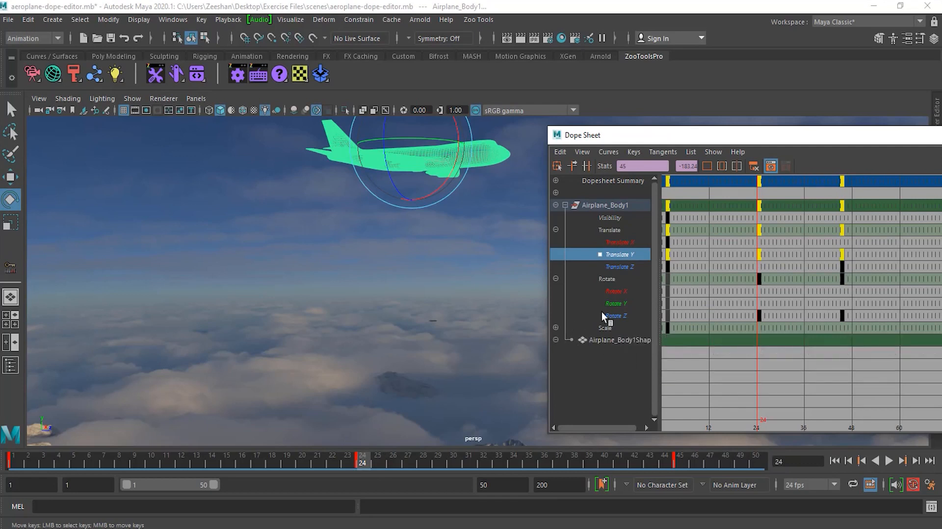
pyautogui.click(619, 289)
pyautogui.moveTo(665, 293); pyautogui.dragTo(668, 298)
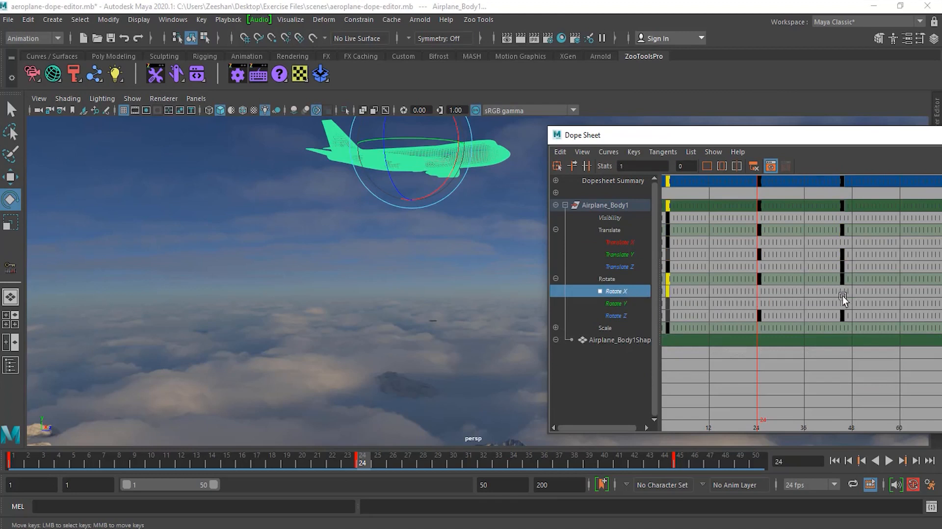
pyautogui.click(623, 303)
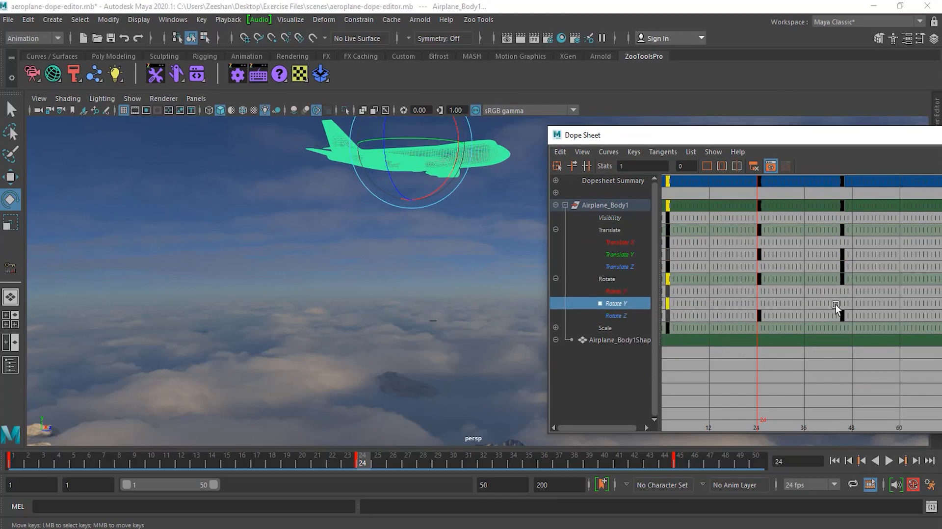
# Highlight the Rotate Z and Translate Y keys in turn, and move the airplane's frame 24 keys to frame 25 on the timeline
pyautogui.click(622, 317)
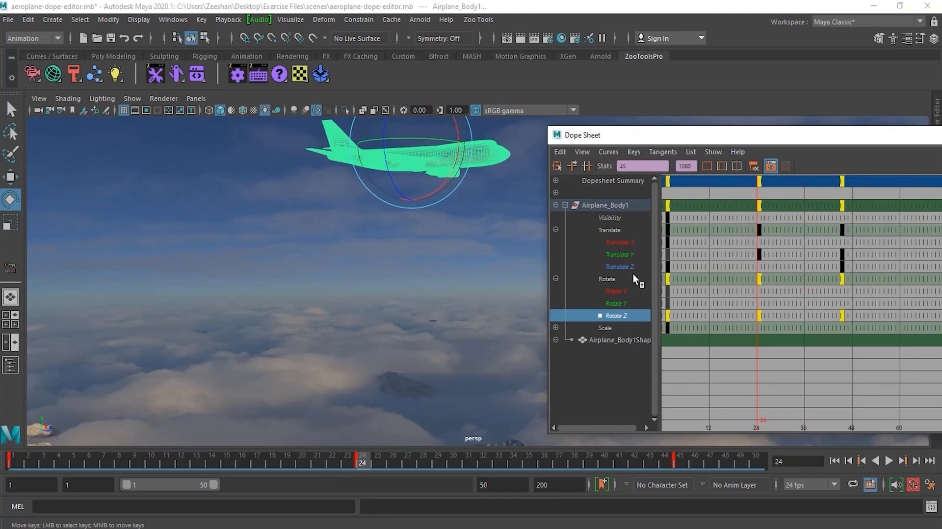
pyautogui.click(629, 255)
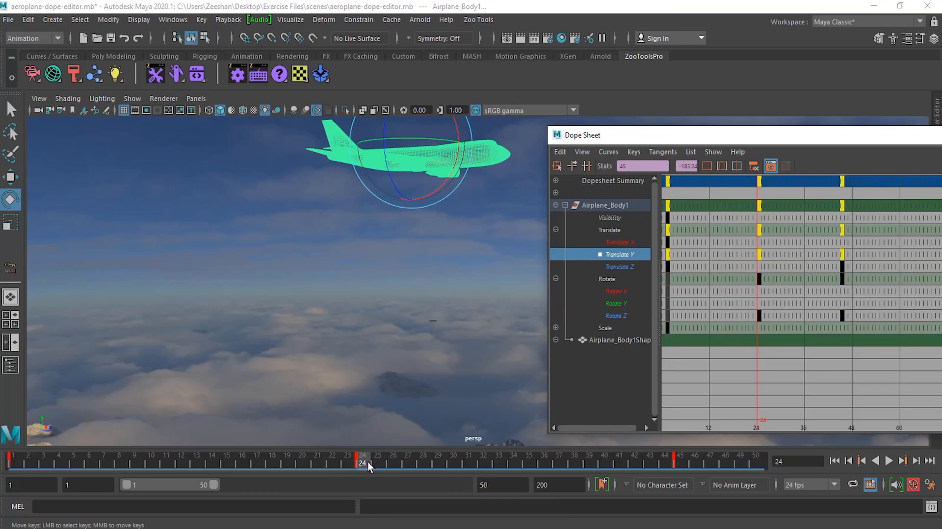
pyautogui.keyDown('shift'); pyautogui.moveTo(367, 461); pyautogui.dragTo(434, 464); pyautogui.keyUp('shift')
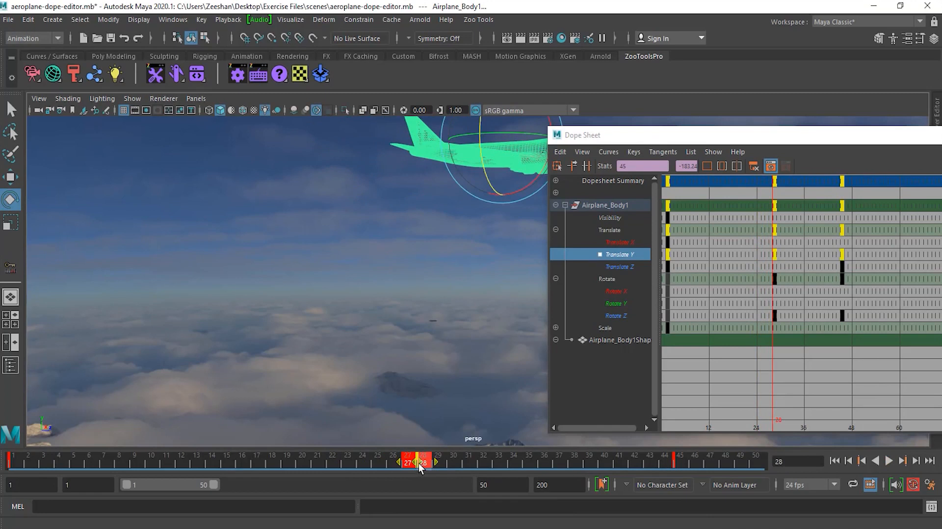
pyautogui.moveTo(413, 466); pyautogui.dragTo(377, 467)
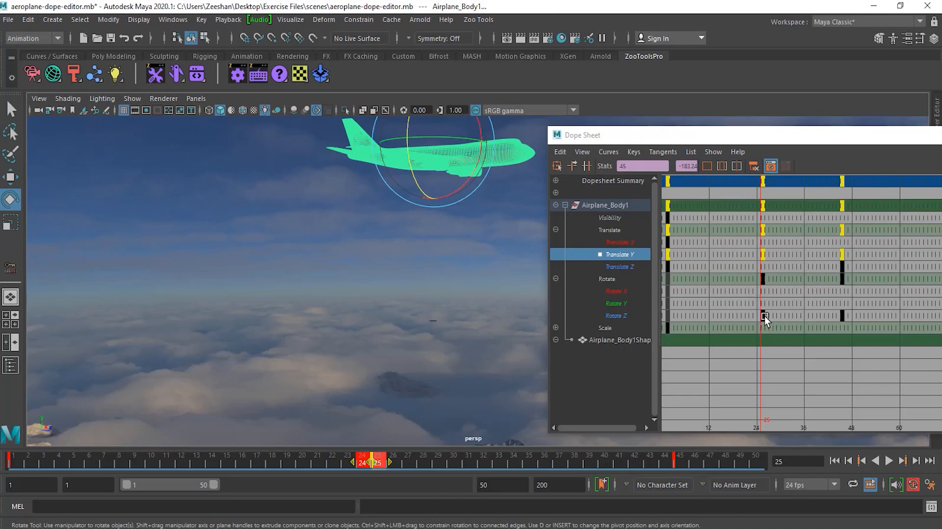
pyautogui.click(794, 366)
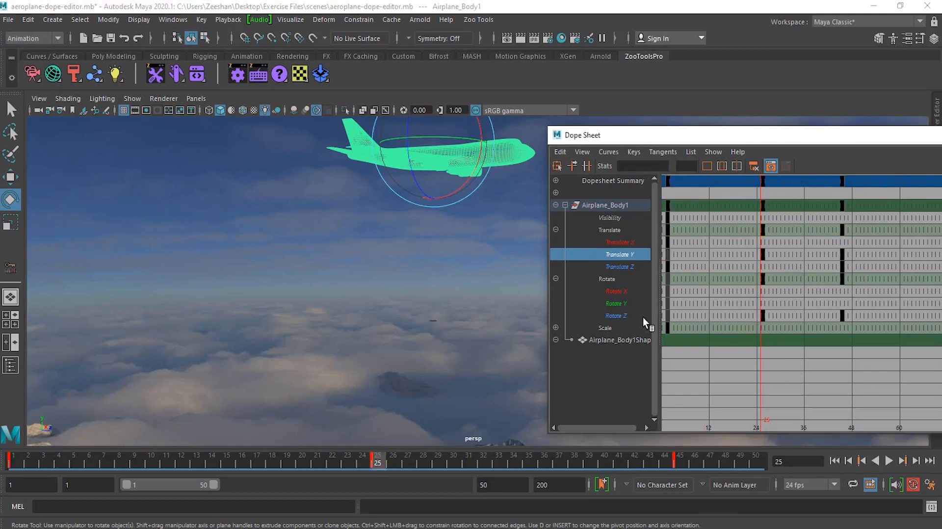
# Move only the middle Rotate Z key from frame 25 to frame 20 in the Dope Sheet and check the airplane at frame 20
pyautogui.click(626, 316)
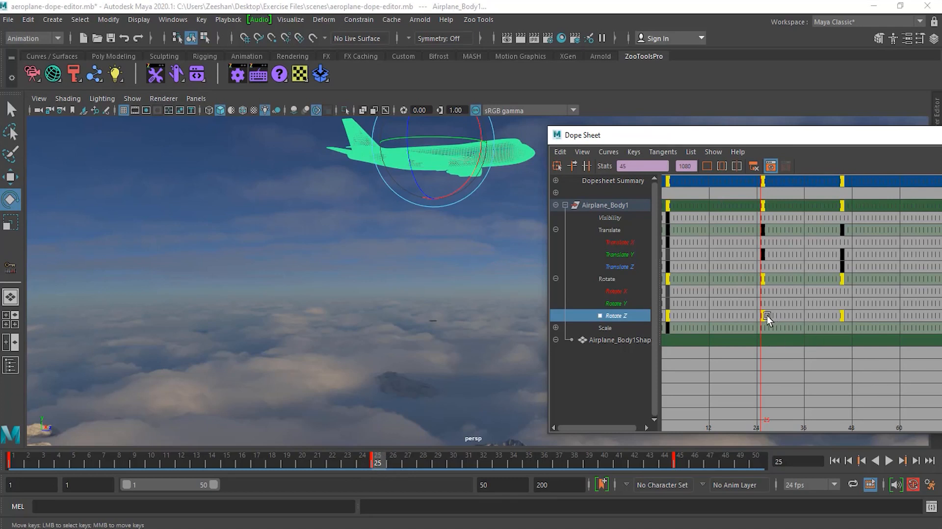
pyautogui.moveTo(764, 319); pyautogui.dragTo(759, 319, button='middle')
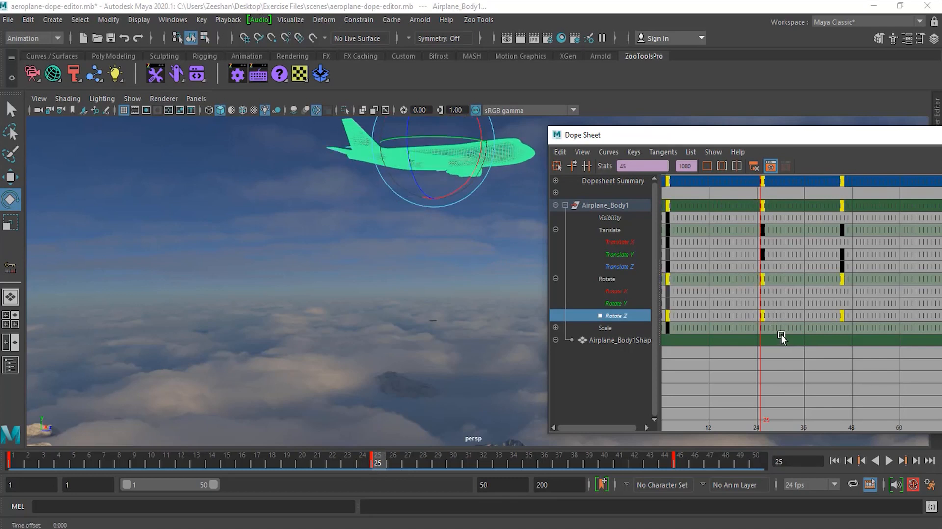
pyautogui.click(775, 325)
pyautogui.click(764, 317)
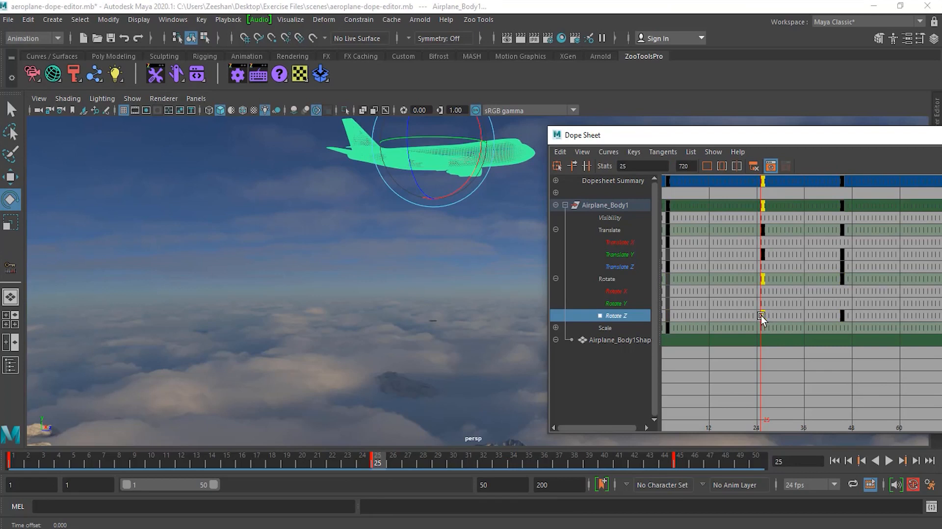
pyautogui.moveTo(765, 316); pyautogui.dragTo(745, 318)
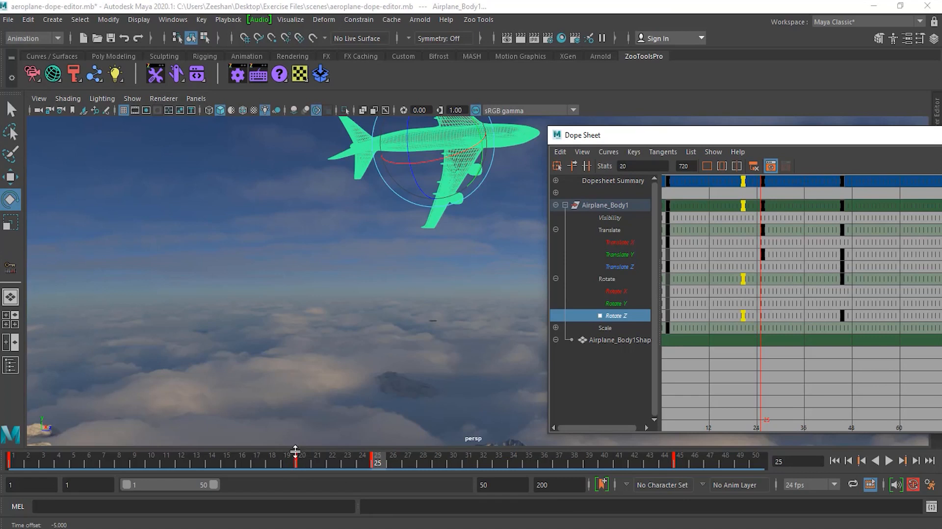
pyautogui.click(314, 465)
pyautogui.moveTo(314, 466)
pyautogui.mouseDown()
pyautogui.moveTo(15, 466)
pyautogui.moveTo(664, 475)
pyautogui.moveTo(305, 479)
pyautogui.mouseUp()
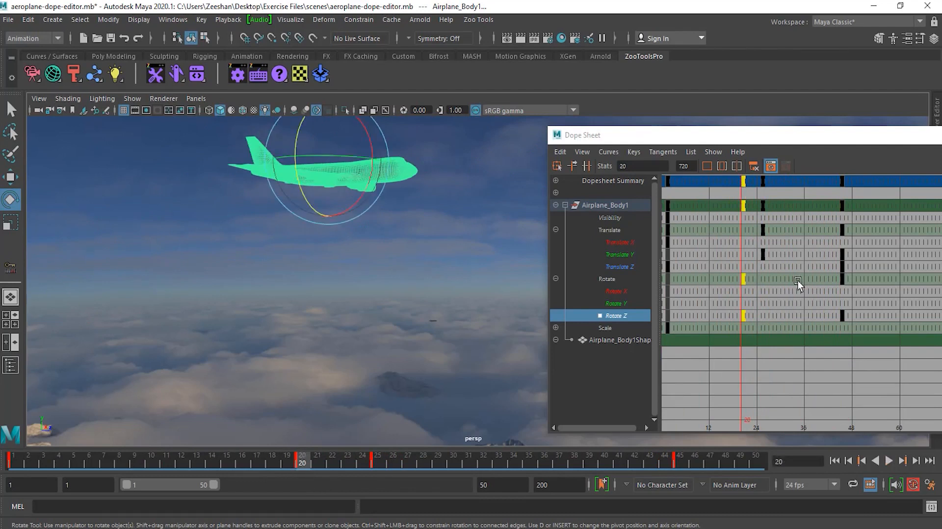
# Reposition the Dope Sheet and try the Select Keyframe tool by drawing selection regions around keys in the Translate and Rotate rows
pyautogui.moveTo(785, 138); pyautogui.dragTo(649, 105)
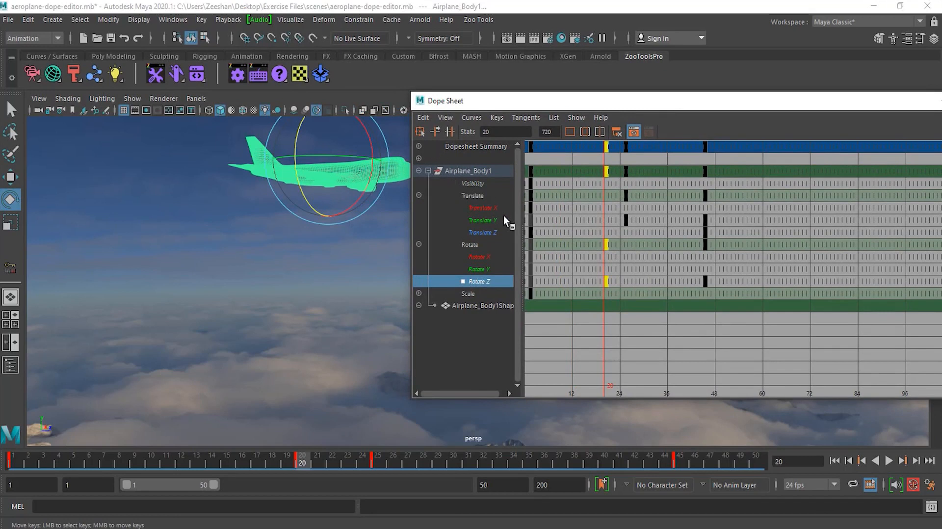
pyautogui.click(420, 135)
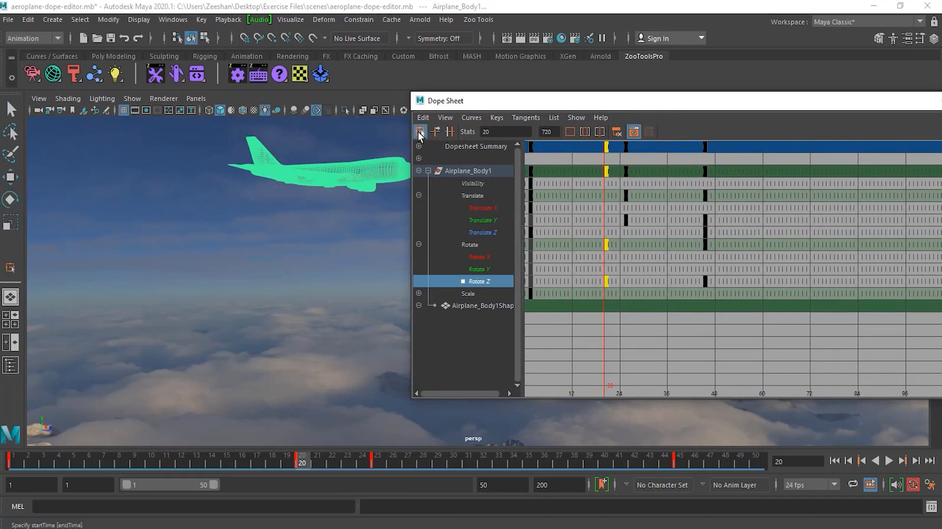
pyautogui.moveTo(627, 227); pyautogui.dragTo(581, 299)
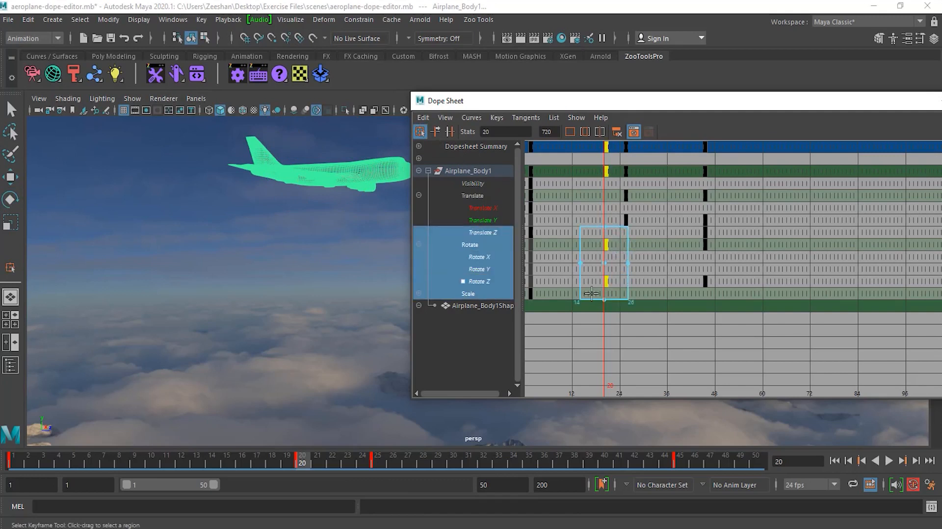
pyautogui.moveTo(644, 201); pyautogui.dragTo(635, 227)
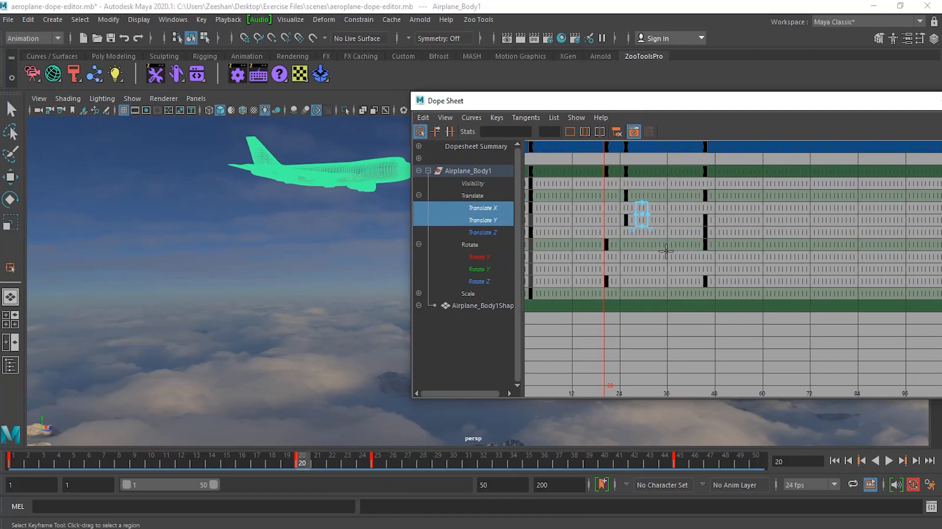
pyautogui.click(657, 257)
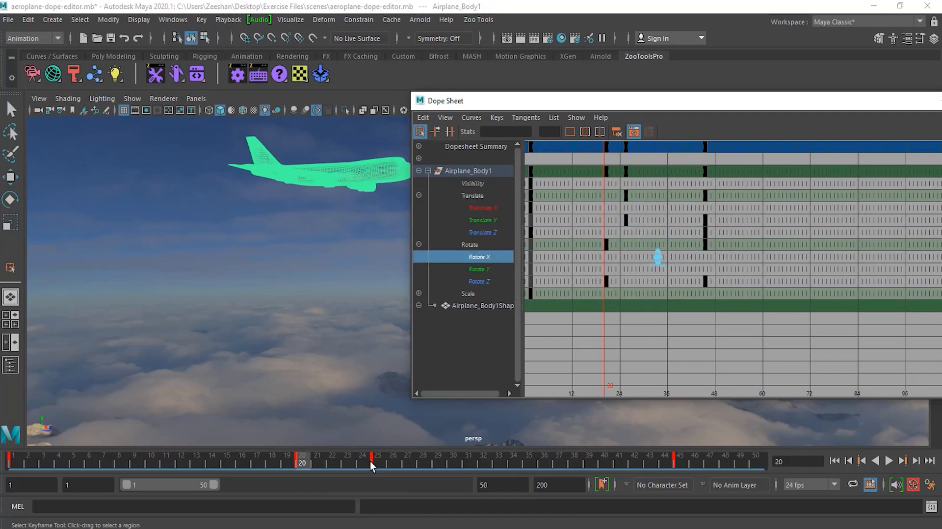
pyautogui.click(619, 208)
pyautogui.moveTo(640, 229); pyautogui.dragTo(617, 202)
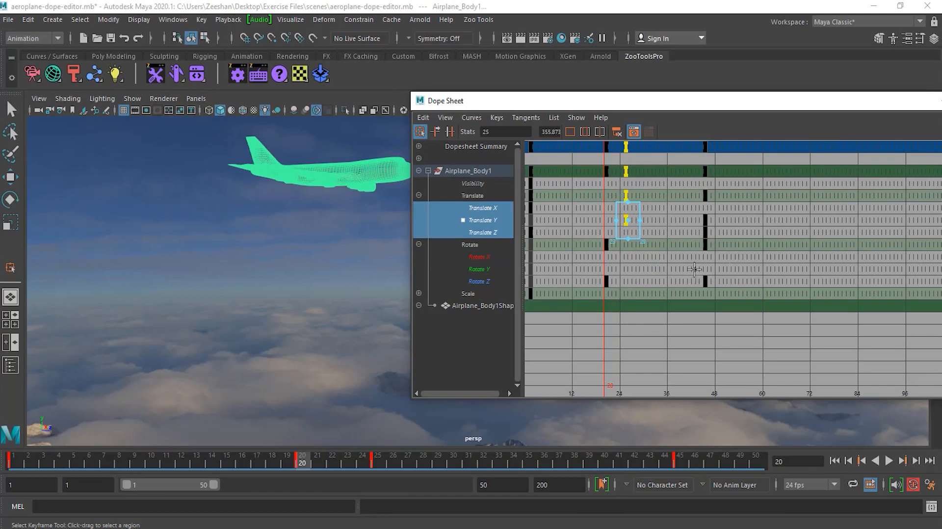
pyautogui.moveTo(693, 265); pyautogui.dragTo(734, 298)
pyautogui.moveTo(695, 202); pyautogui.dragTo(654, 229)
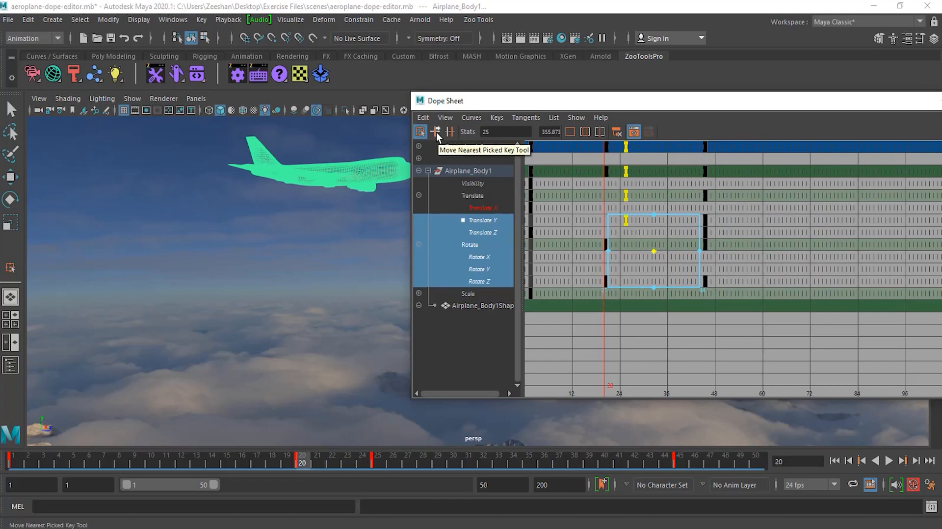
# Try the Move Nearest Picked Key tool on the Translate and Rotate rows, ending with the Rotate Z key at frame 20 selected
pyautogui.click(437, 131)
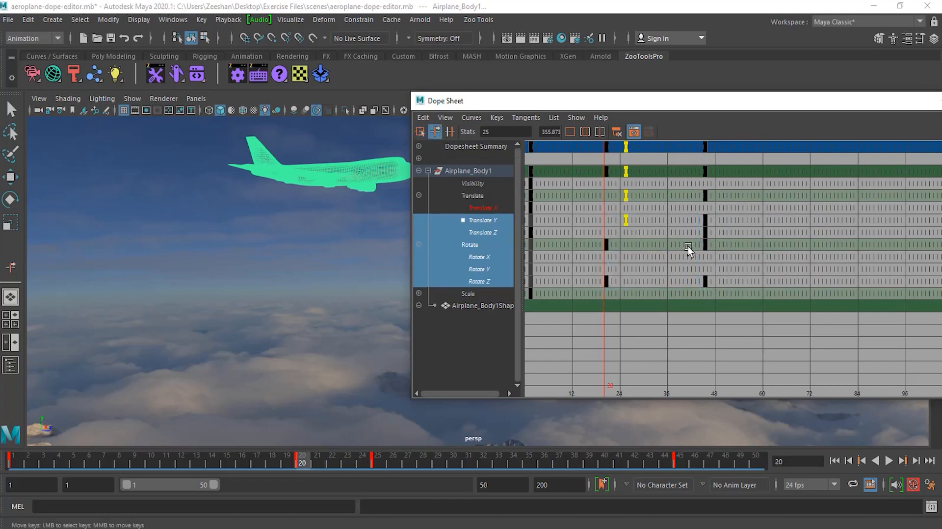
pyautogui.moveTo(713, 238); pyautogui.dragTo(715, 239)
pyautogui.click(643, 215)
pyautogui.moveTo(643, 215); pyautogui.dragTo(613, 224)
pyautogui.click(613, 242)
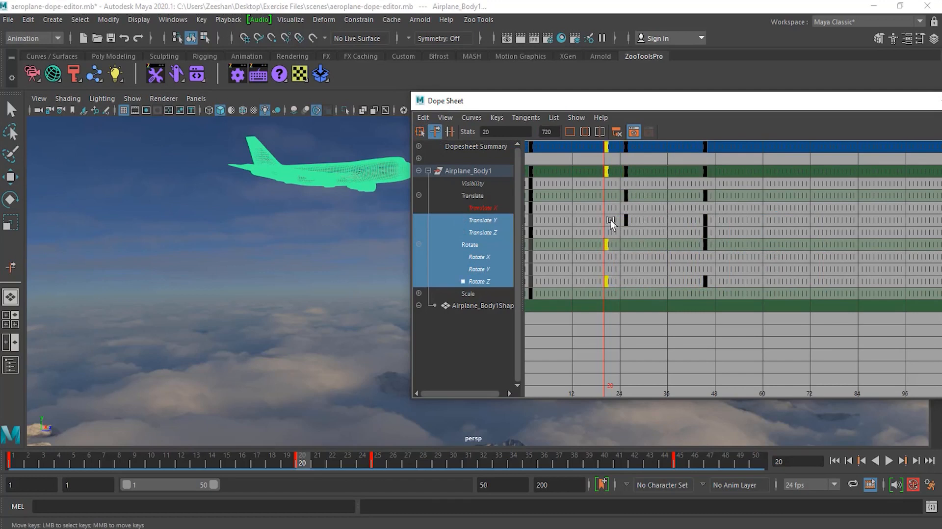
pyautogui.click(665, 216)
pyautogui.click(606, 280)
# Switch to the Insert Keys tool and pick the Translate Y key at frame 25 and the Rotate key at frame 20
pyautogui.click(450, 132)
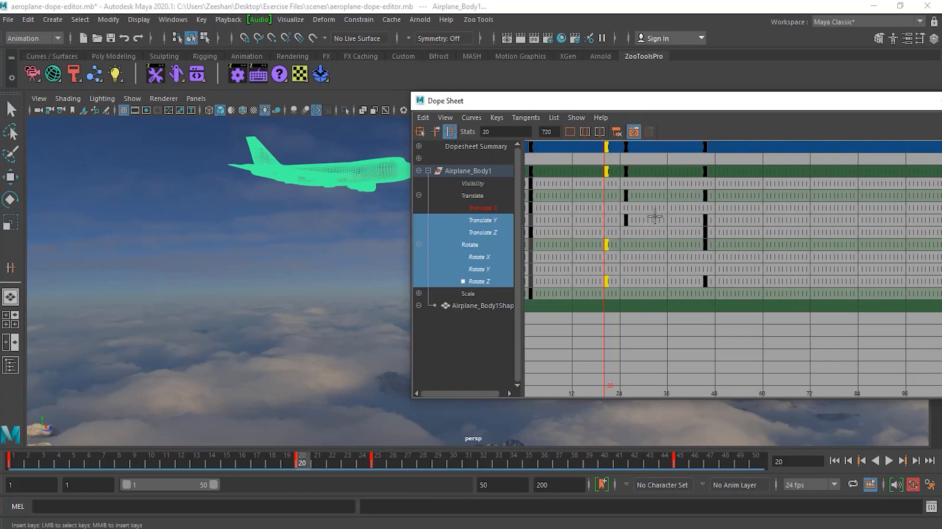
pyautogui.click(675, 240)
pyautogui.click(627, 220)
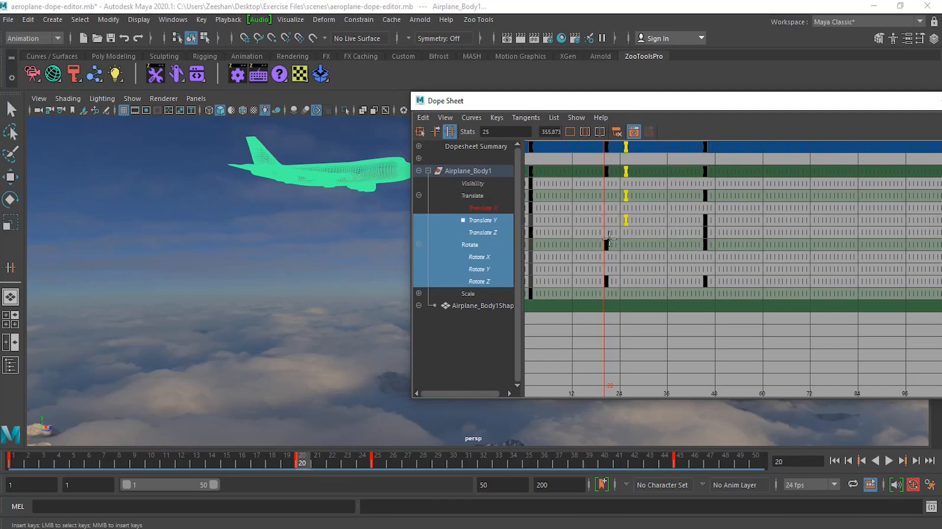
pyautogui.moveTo(601, 237); pyautogui.dragTo(610, 255)
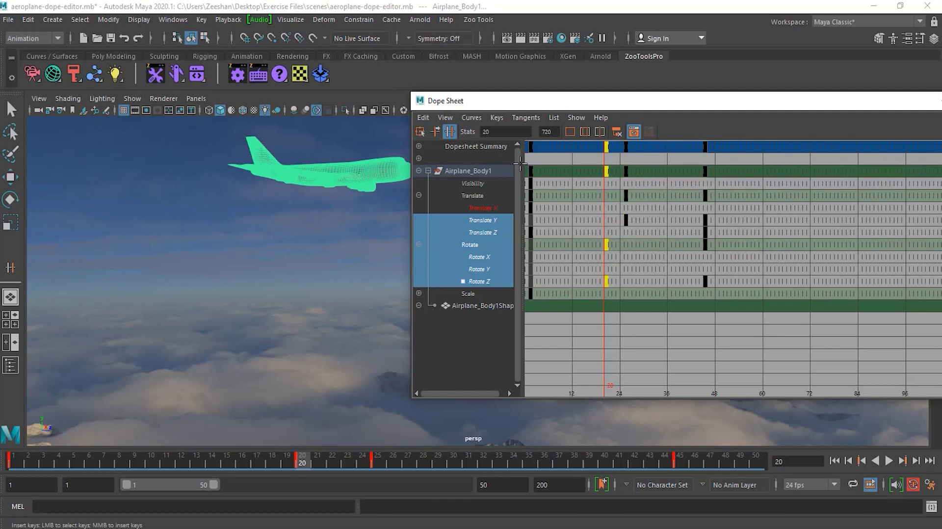
# Frame all keys and the playback range in the Dope Sheet, and shift its window to show more of the key area
pyautogui.click(573, 132)
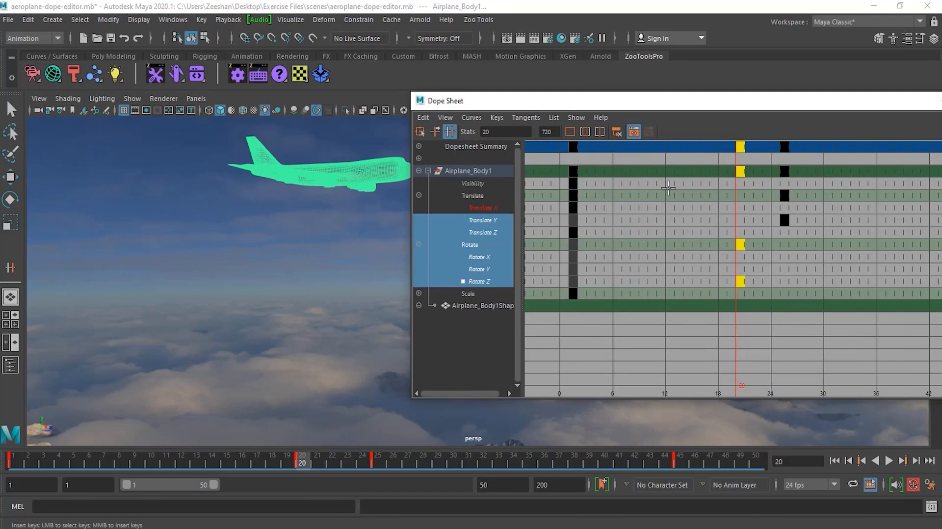
pyautogui.click(584, 132)
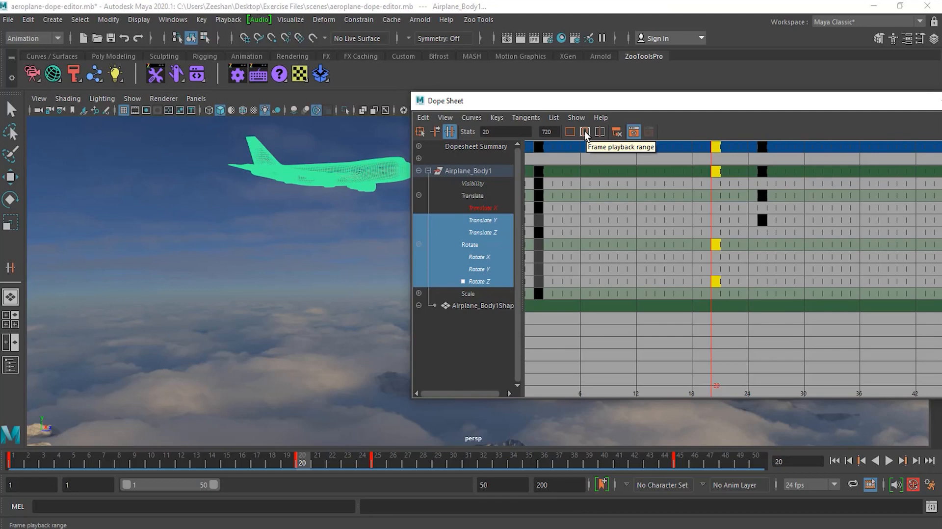
pyautogui.click(617, 133)
pyautogui.moveTo(685, 101); pyautogui.dragTo(659, 103)
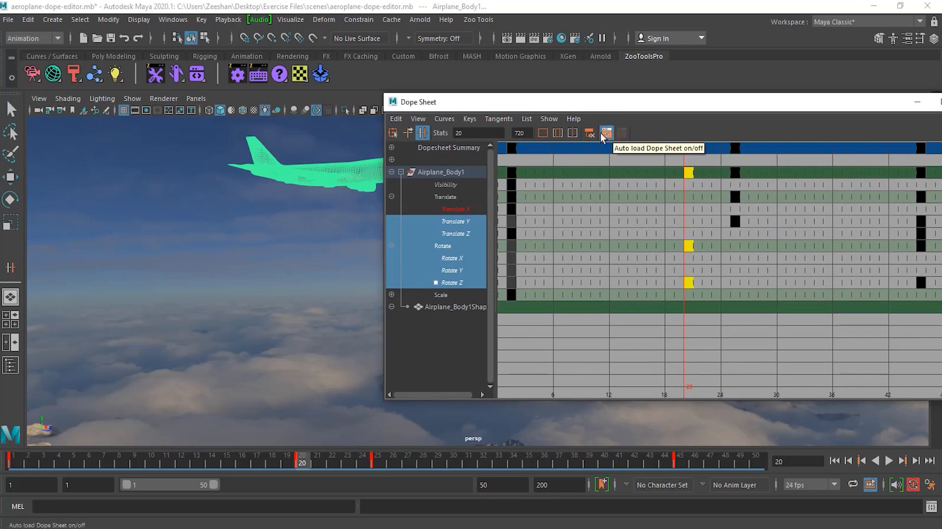
# Cut the airplane's Rotate Z key at frame 20 from the Dope Sheet
pyautogui.click(441, 118)
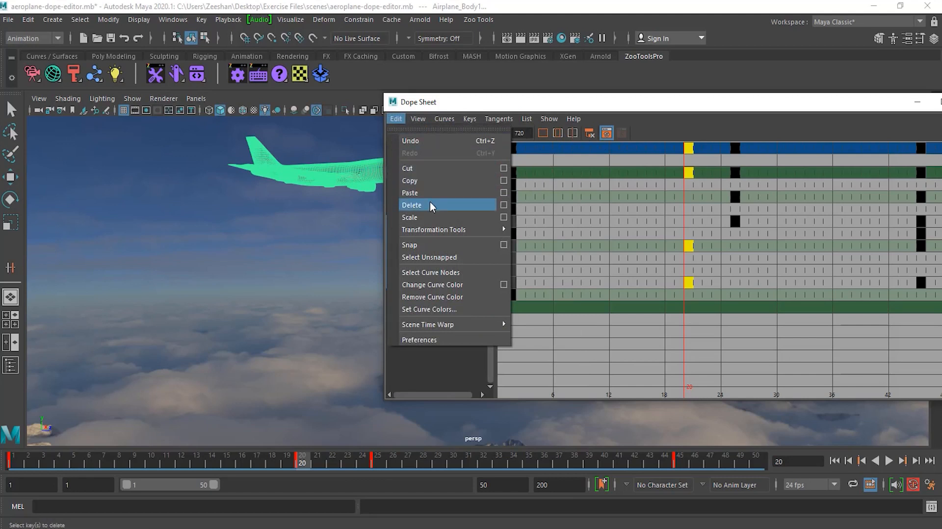
pyautogui.click(690, 283)
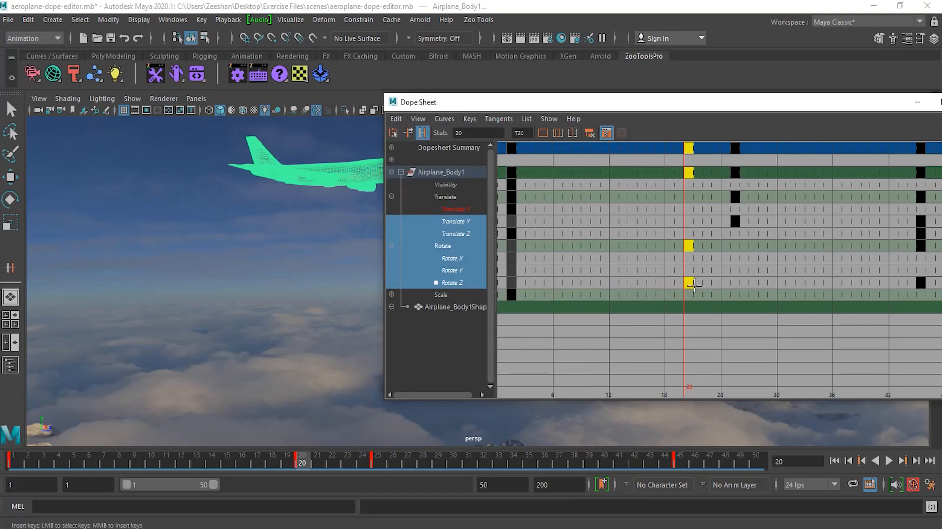
pyautogui.click(401, 121)
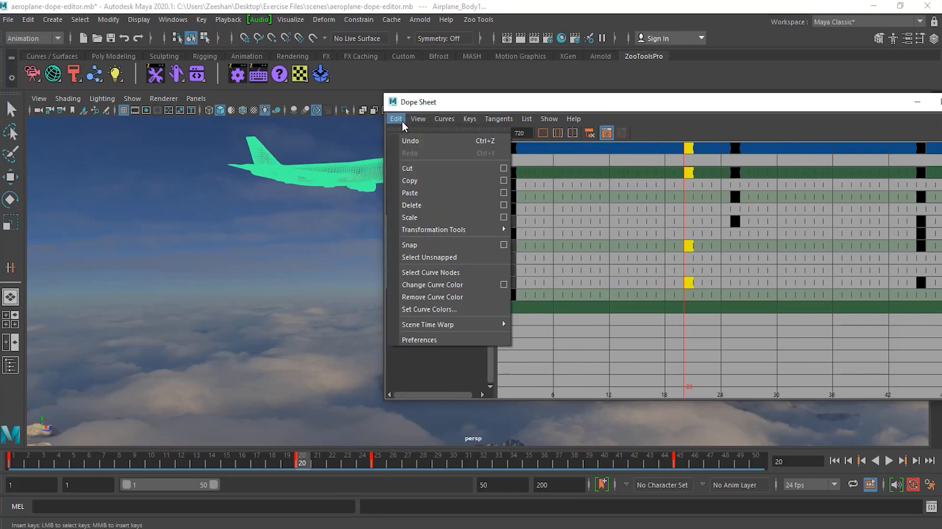
pyautogui.click(417, 169)
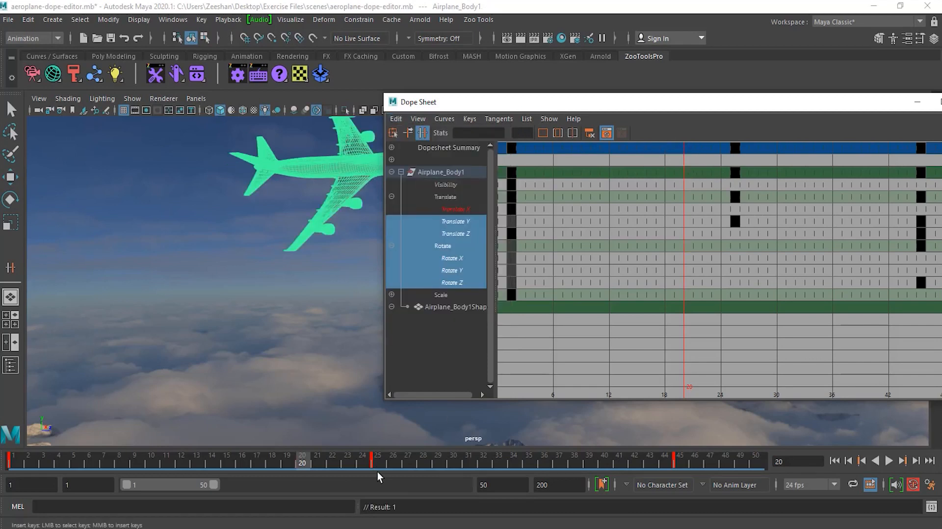
# Go to frame 35 and paste the cut key into the highlighted translate and rotate channels
pyautogui.moveTo(435, 454)
pyautogui.mouseDown()
pyautogui.moveTo(542, 450)
pyautogui.moveTo(524, 450)
pyautogui.mouseUp()
pyautogui.click(402, 118)
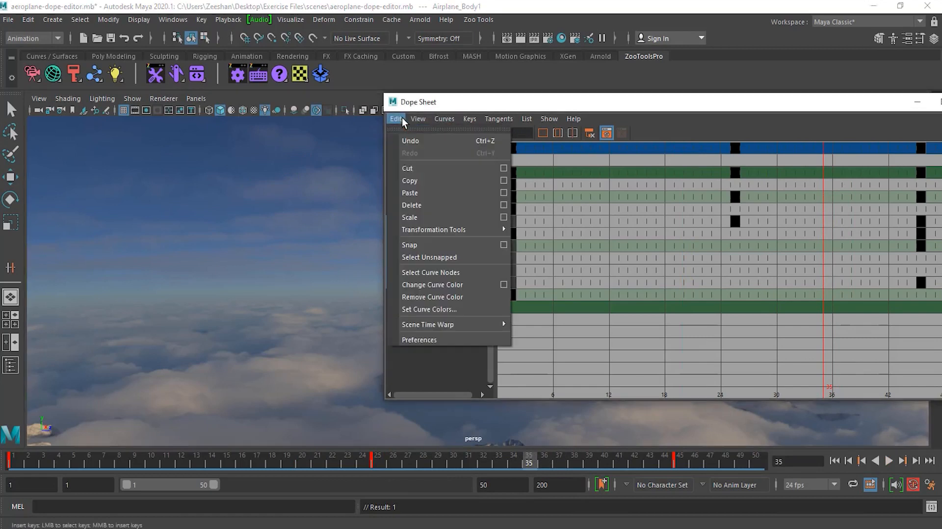
pyautogui.click(434, 192)
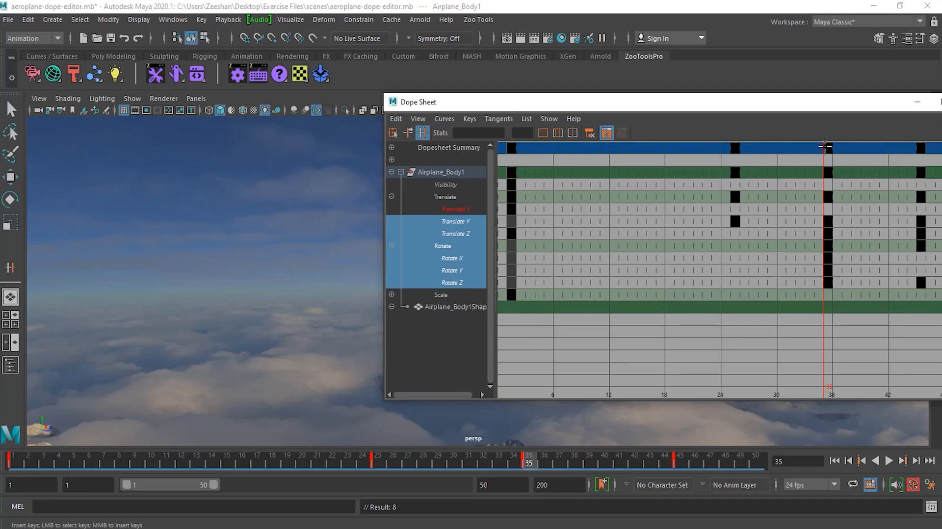
# Delete the Rotate Y and Rotate X keys at frame 35 and move the Dope Sheet so its whole window is visible
pyautogui.click(828, 270)
pyautogui.click(827, 283)
pyautogui.click(828, 270)
pyautogui.click(828, 257)
pyautogui.click(828, 282)
pyautogui.click(829, 270)
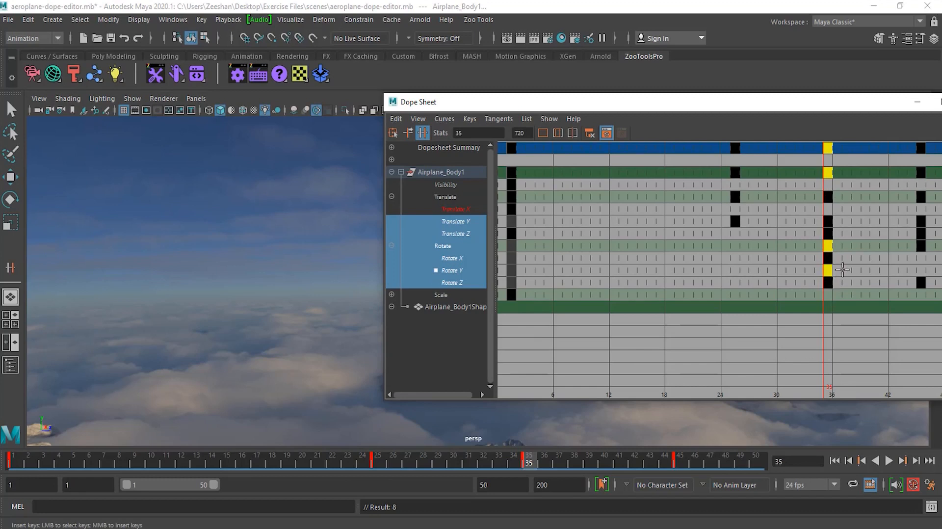
pyautogui.click(847, 269)
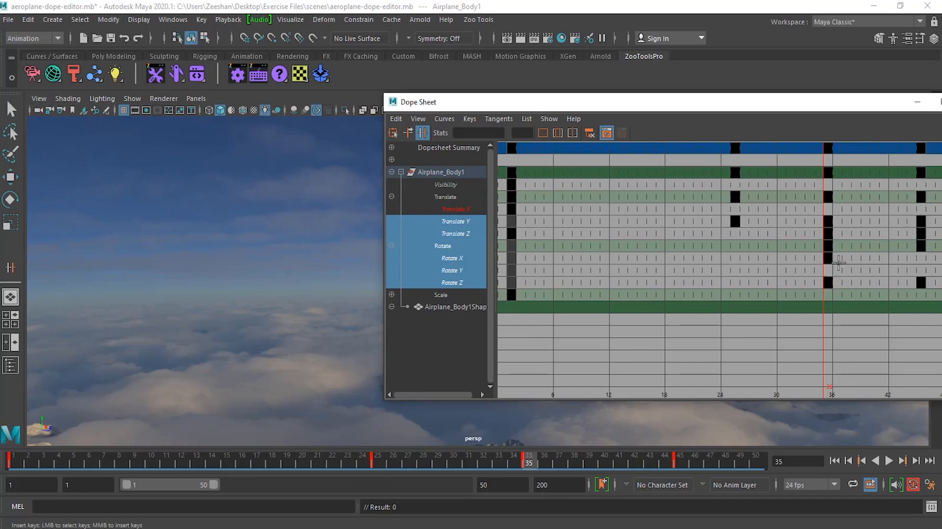
pyautogui.click(828, 258)
pyautogui.click(859, 270)
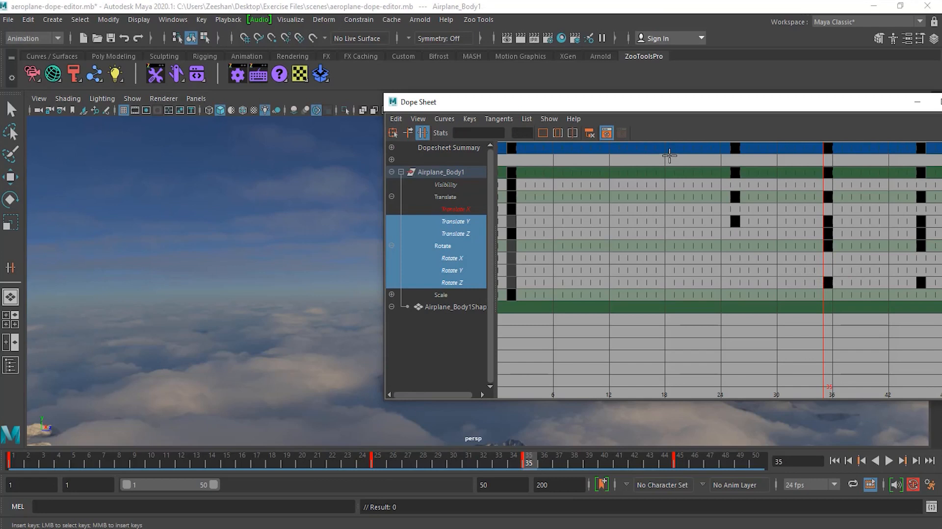
pyautogui.moveTo(786, 106); pyautogui.dragTo(556, 121)
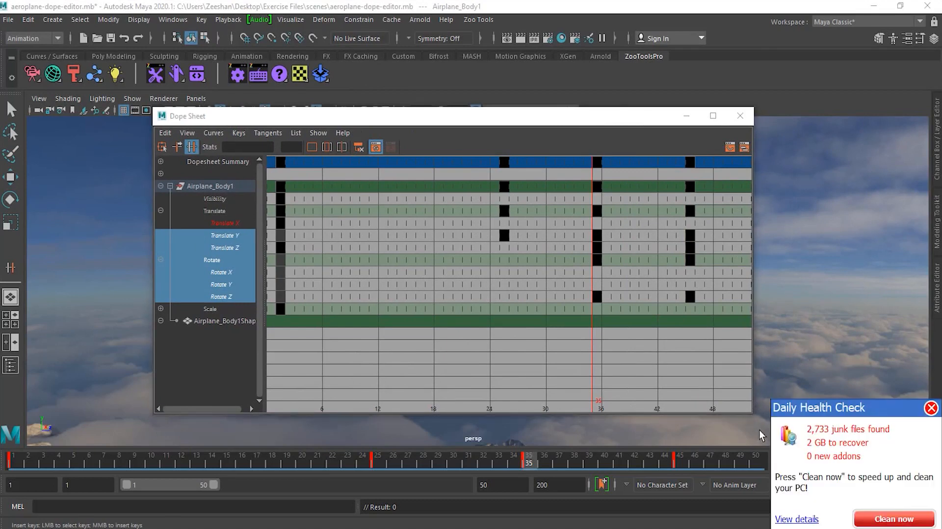
# Dismiss the Daily Health Check notification
pyautogui.click(929, 406)
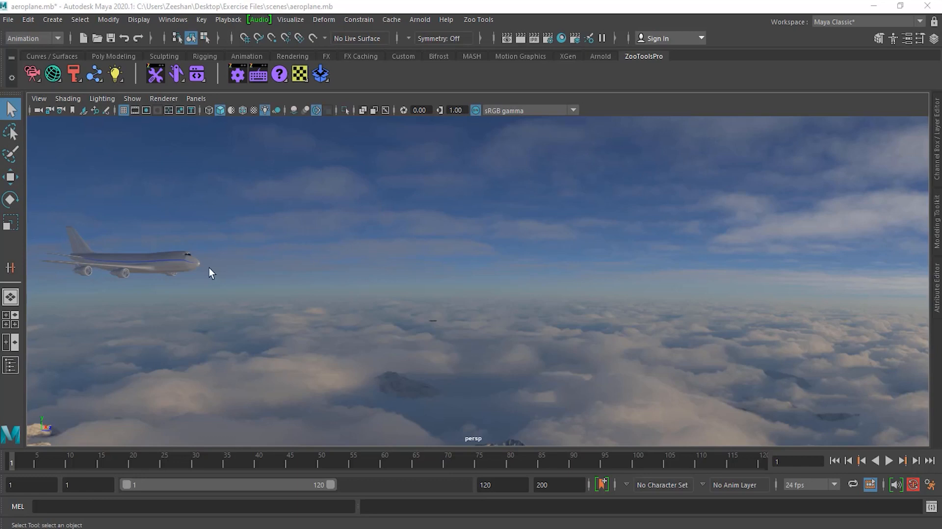
# Turn off automatic keyframing and set a key on the airplane at frame 1
pyautogui.click(184, 257)
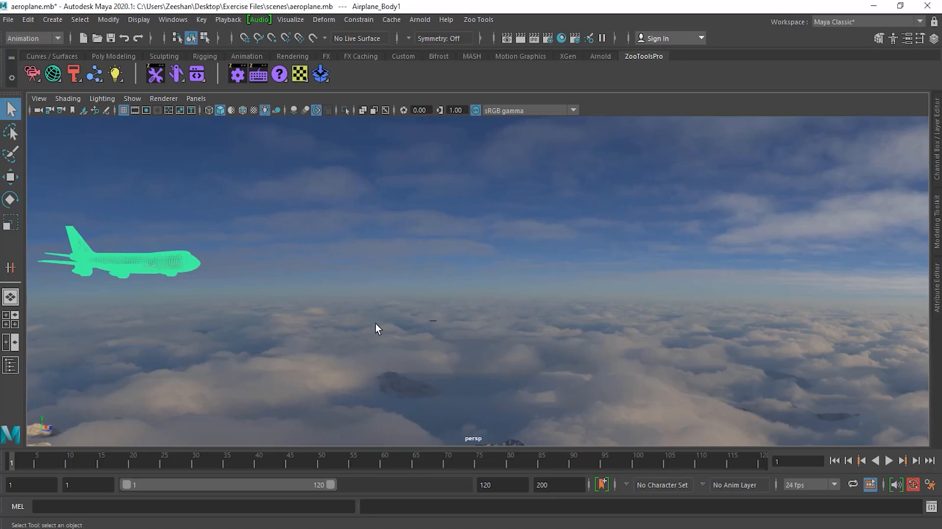
pyautogui.click(913, 485)
pyautogui.press('s')
# At frame 95, move the airplane forward along Z to about 1264 cm and set a key
pyautogui.hotkey('alt', 'v')
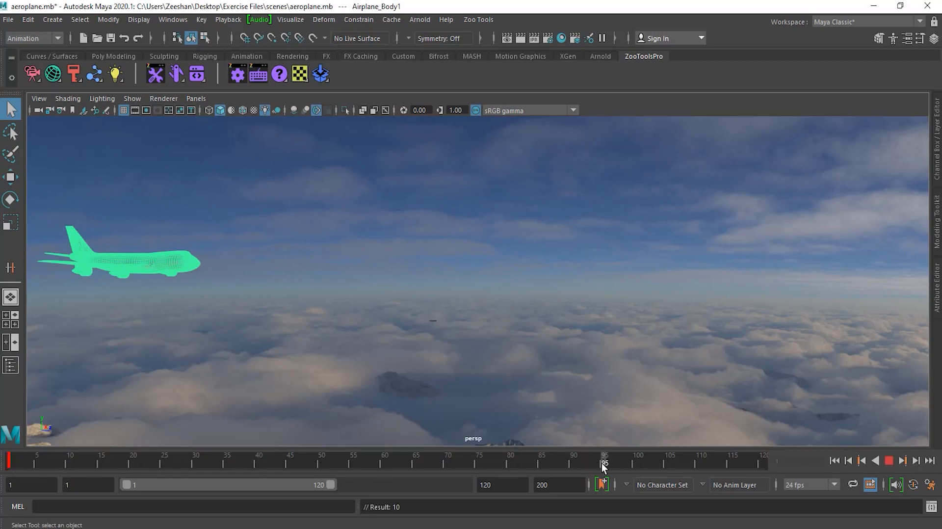
pyautogui.hotkey('alt', 'v')
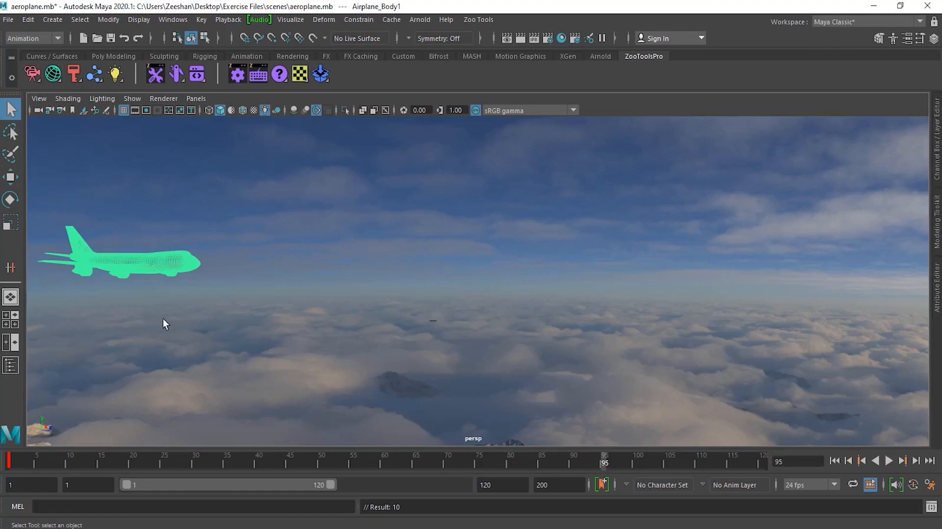
pyautogui.click(10, 177)
pyautogui.moveTo(175, 251); pyautogui.dragTo(823, 296)
pyautogui.press('s')
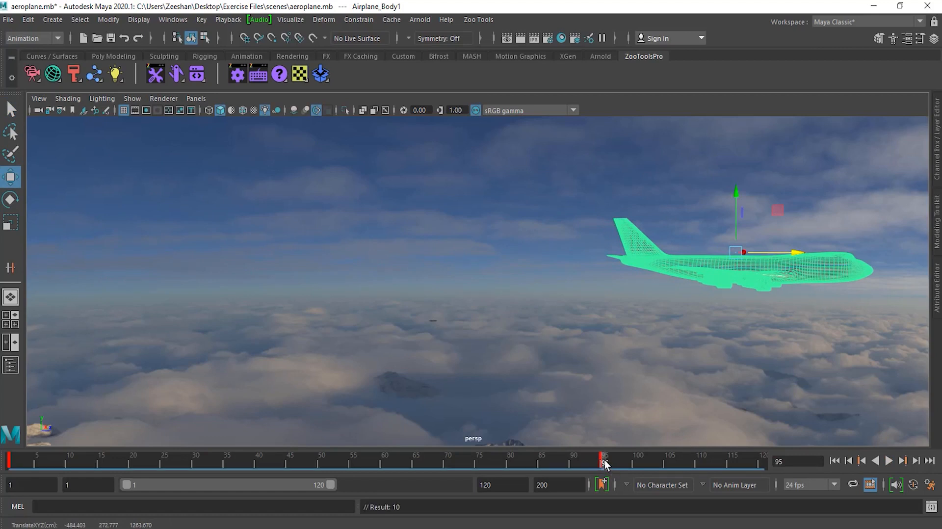
# Go to frame 50 and set a breakdown key on the airplane
pyautogui.hotkey('alt', 'v')
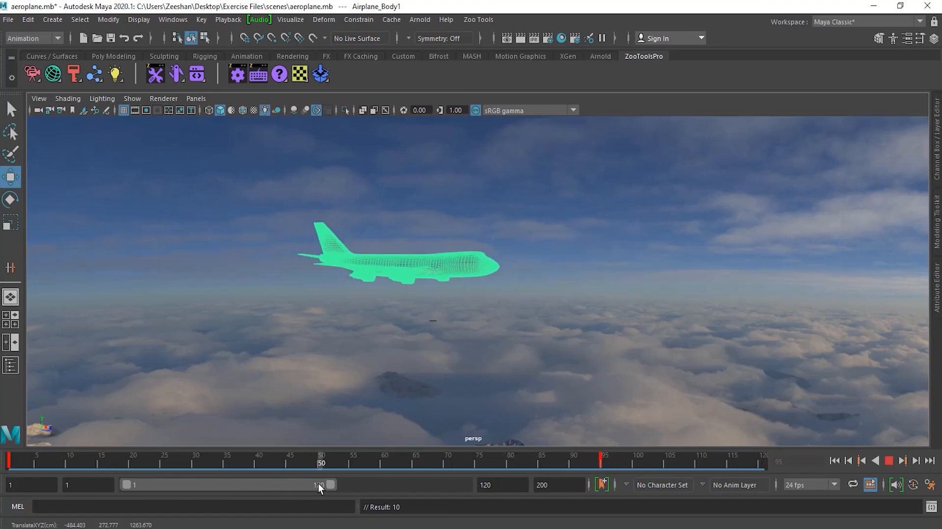
pyautogui.hotkey('alt', 'v')
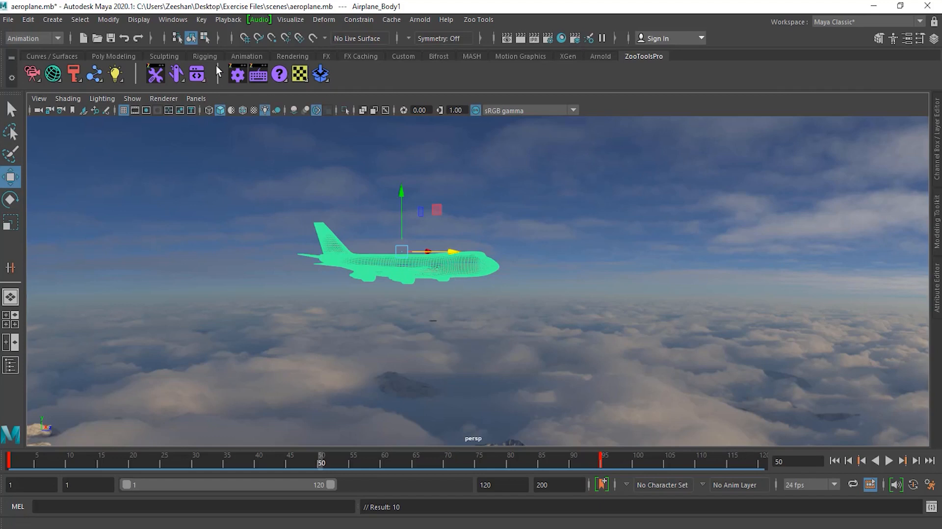
pyautogui.click(203, 20)
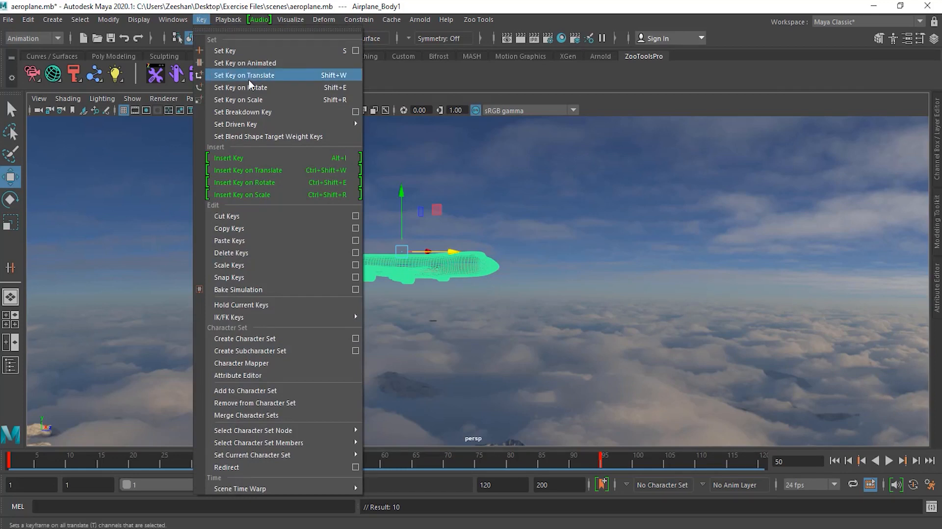
pyautogui.click(244, 112)
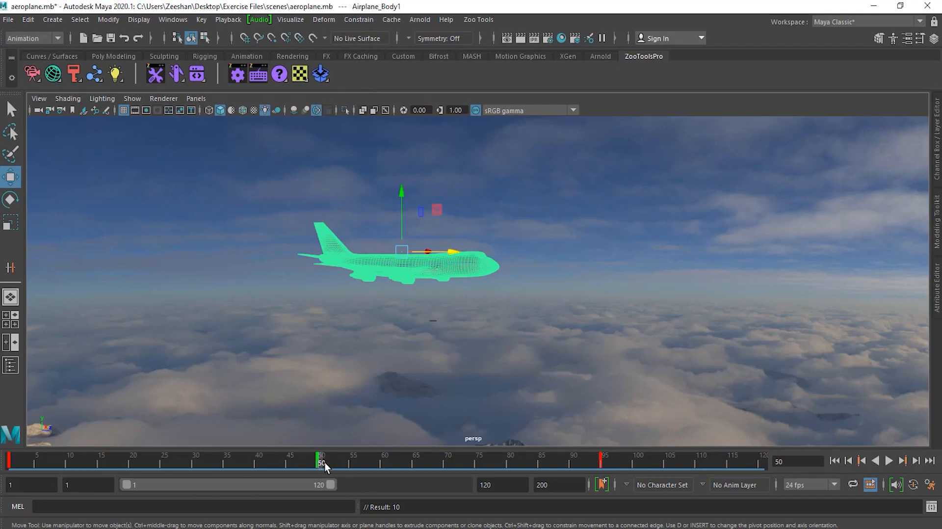
# Try raising the airplane to about 549 cm on Y without keying it, and delete the breakdown key at frame 50
pyautogui.moveTo(402, 219); pyautogui.dragTo(401, 136)
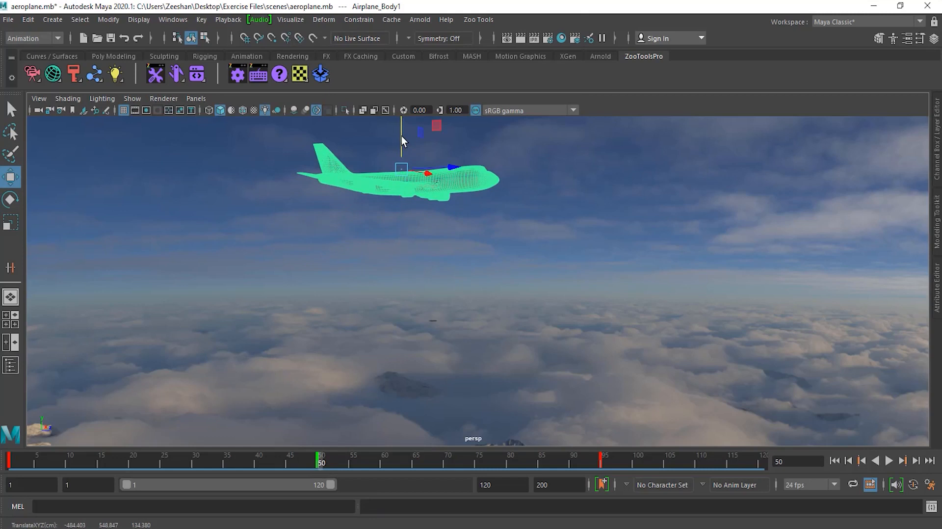
pyautogui.moveTo(320, 468)
pyautogui.mouseDown()
pyautogui.moveTo(48, 464)
pyautogui.moveTo(337, 464)
pyautogui.moveTo(320, 469)
pyautogui.mouseUp()
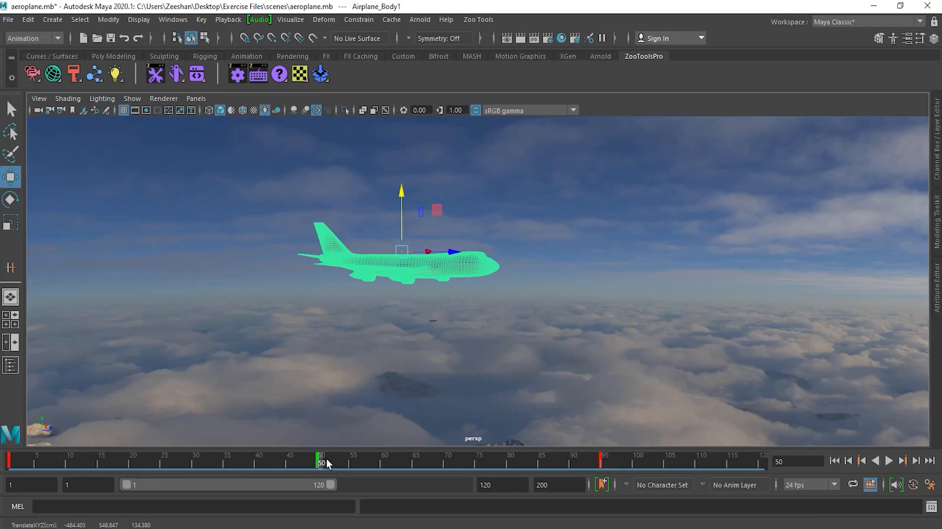
pyautogui.moveTo(333, 457)
pyautogui.keyDown('shift'); pyautogui.mouseDown()
pyautogui.moveTo(301, 464)
pyautogui.moveTo(334, 465)
pyautogui.mouseUp(); pyautogui.keyUp('shift')
pyautogui.rightClick(332, 465)
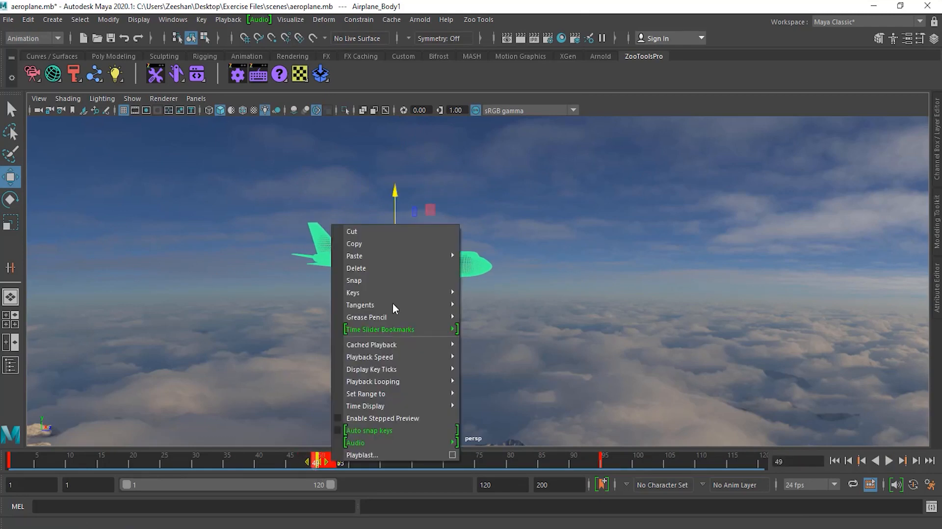
pyautogui.click(374, 262)
# Raise the airplane high into the sky at frame 49 and set a breakdown key there
pyautogui.moveTo(394, 234); pyautogui.dragTo(392, 151)
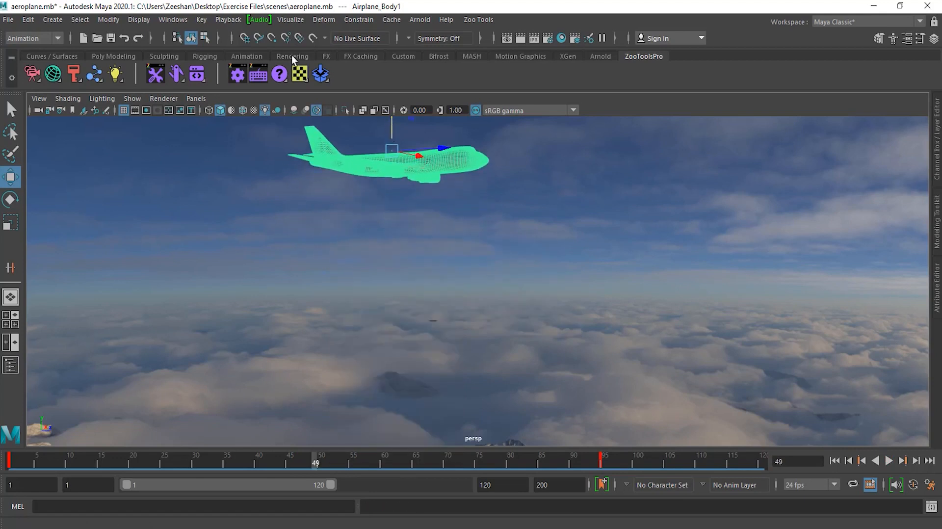
pyautogui.click(201, 21)
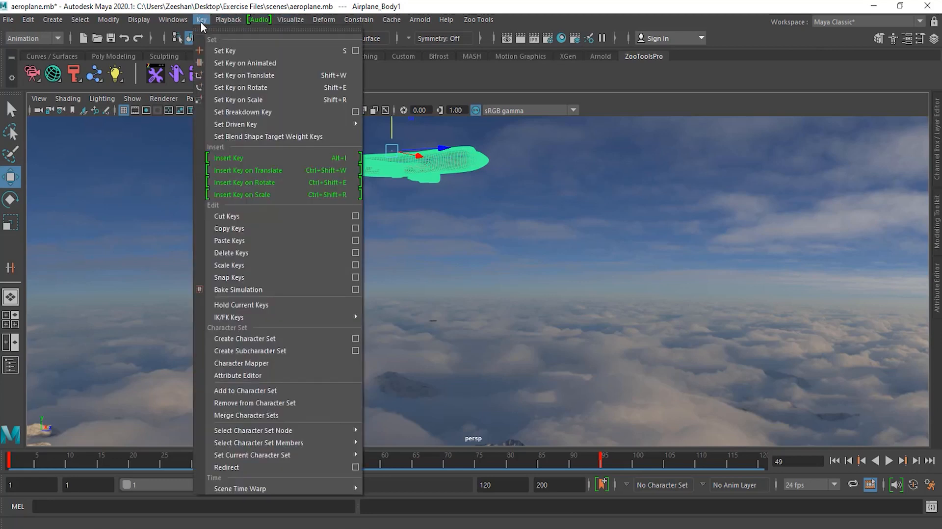
pyautogui.click(252, 112)
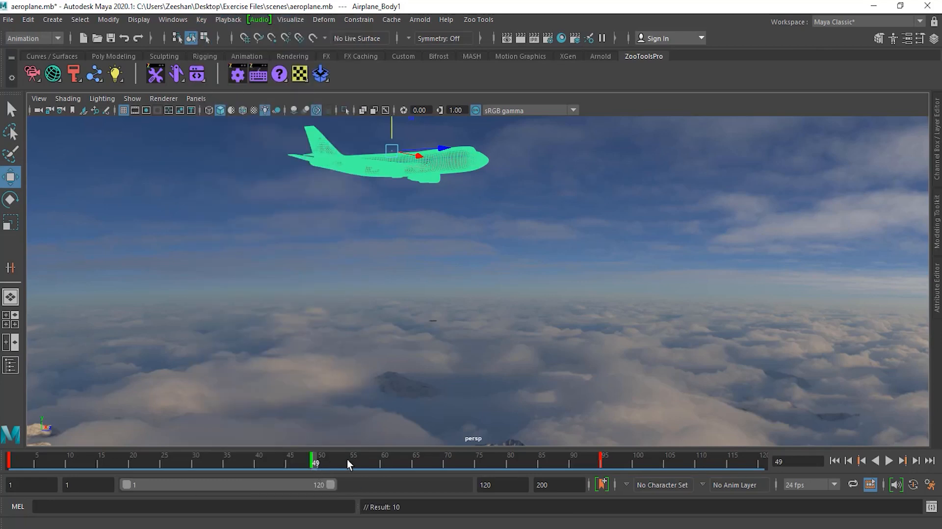
# Lower the airplane below the horizon at frame 67, set a regular key, and return to frame 1
pyautogui.moveTo(314, 464)
pyautogui.mouseDown()
pyautogui.moveTo(84, 469)
pyautogui.moveTo(581, 469)
pyautogui.moveTo(5, 472)
pyautogui.moveTo(603, 484)
pyautogui.moveTo(399, 490)
pyautogui.moveTo(414, 465)
pyautogui.moveTo(585, 472)
pyautogui.moveTo(321, 471)
pyautogui.mouseUp()
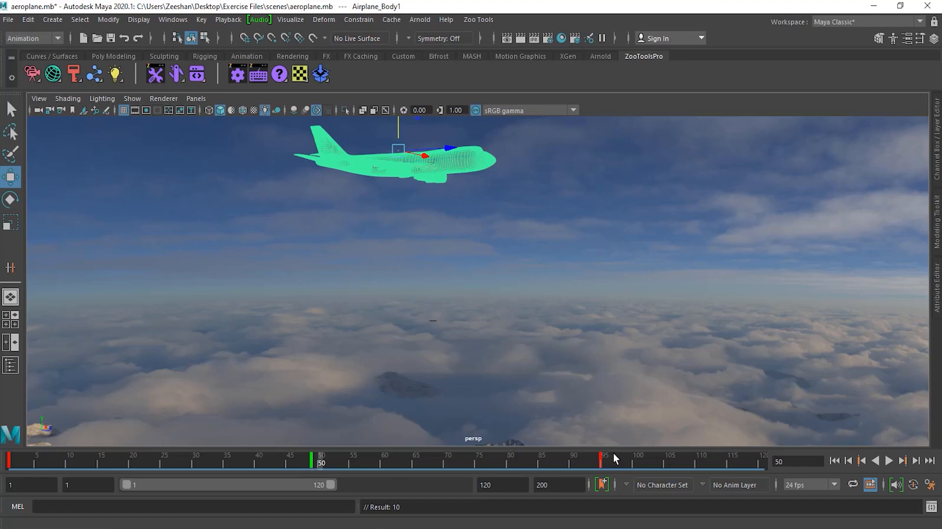
pyautogui.moveTo(382, 464); pyautogui.dragTo(425, 460)
pyautogui.moveTo(544, 144); pyautogui.dragTo(541, 311)
pyautogui.press('s')
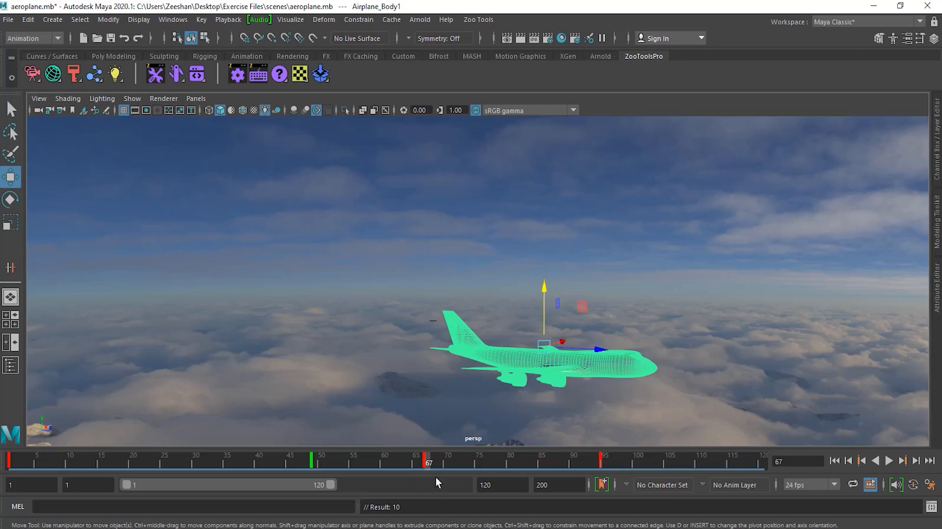
pyautogui.moveTo(436, 468); pyautogui.dragTo(9, 466)
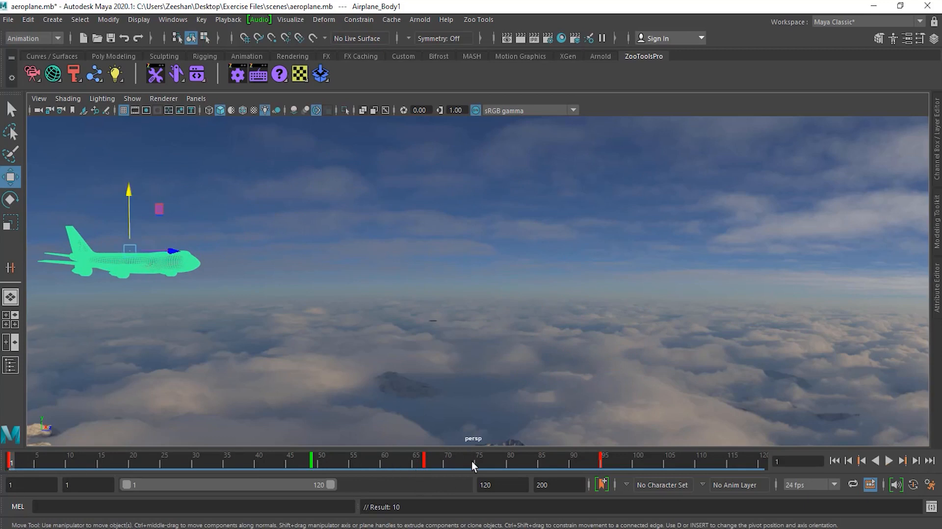
# Retime the last key to frame 93, and slide the last two keys together earlier and back to frames 68 and 94
pyautogui.keyDown('shift'); pyautogui.moveTo(619, 456); pyautogui.dragTo(595, 464); pyautogui.keyUp('shift')
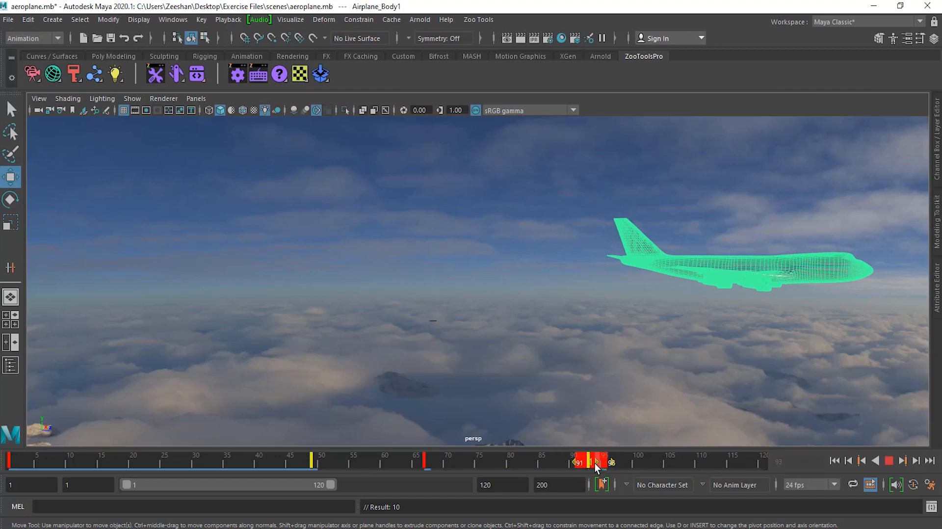
pyautogui.click(630, 464)
pyautogui.keyDown('shift'); pyautogui.moveTo(605, 457); pyautogui.dragTo(411, 454); pyautogui.keyUp('shift')
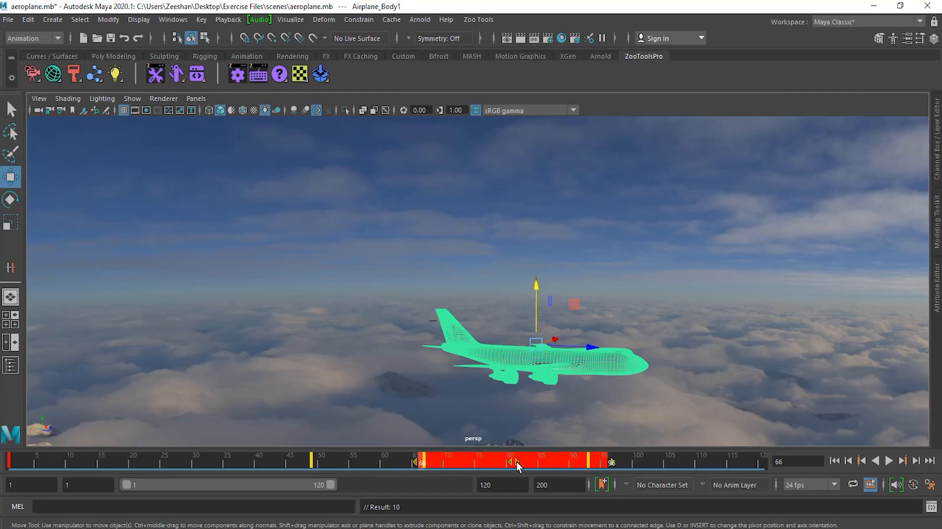
pyautogui.moveTo(517, 461); pyautogui.dragTo(440, 461)
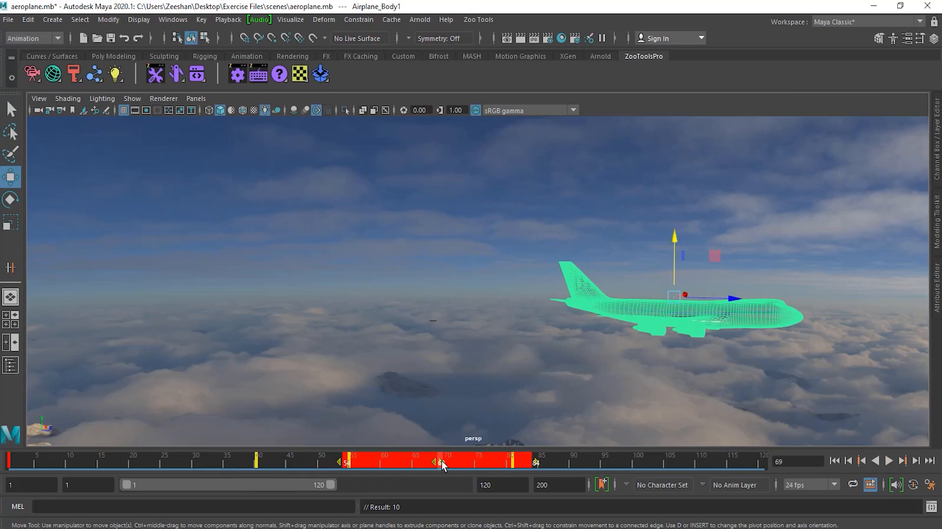
pyautogui.moveTo(442, 461); pyautogui.dragTo(416, 460)
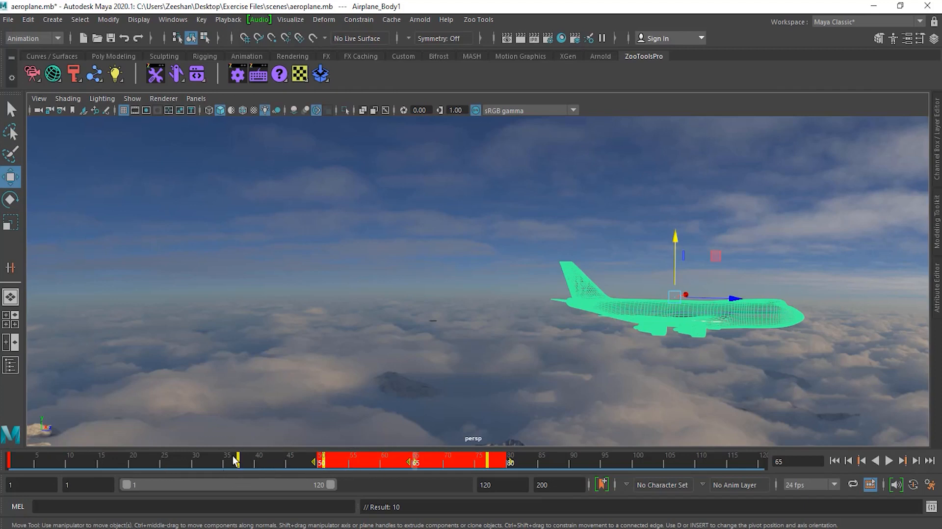
pyautogui.moveTo(415, 466); pyautogui.dragTo(522, 475)
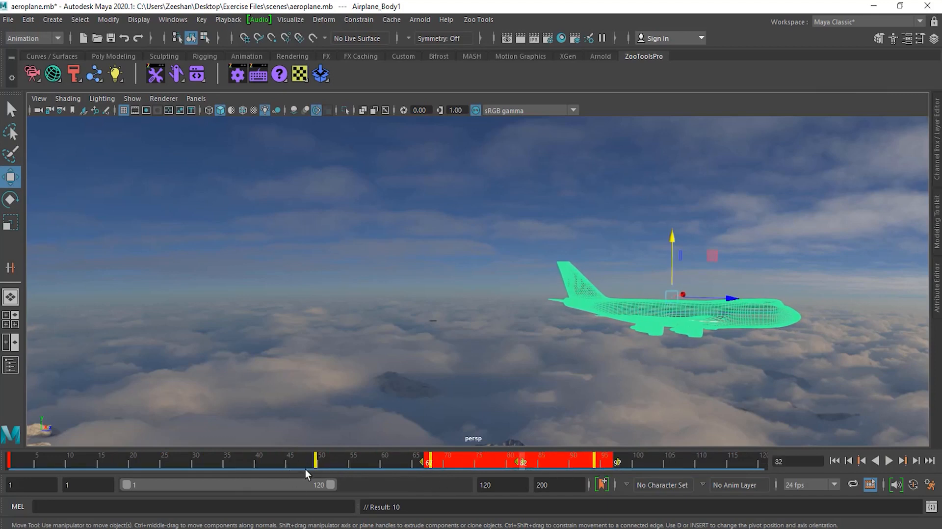
pyautogui.click(654, 458)
# Move only the airplane's last key to frame 87 on the timeline
pyautogui.moveTo(609, 458); pyautogui.dragTo(588, 467)
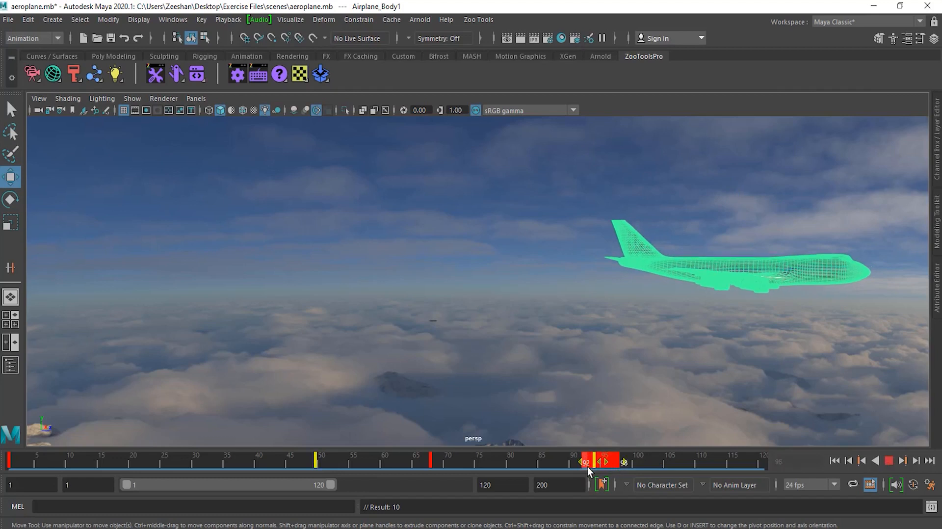
pyautogui.moveTo(606, 461)
pyautogui.mouseDown()
pyautogui.moveTo(687, 461)
pyautogui.moveTo(572, 475)
pyautogui.moveTo(642, 475)
pyautogui.moveTo(605, 475)
pyautogui.mouseUp()
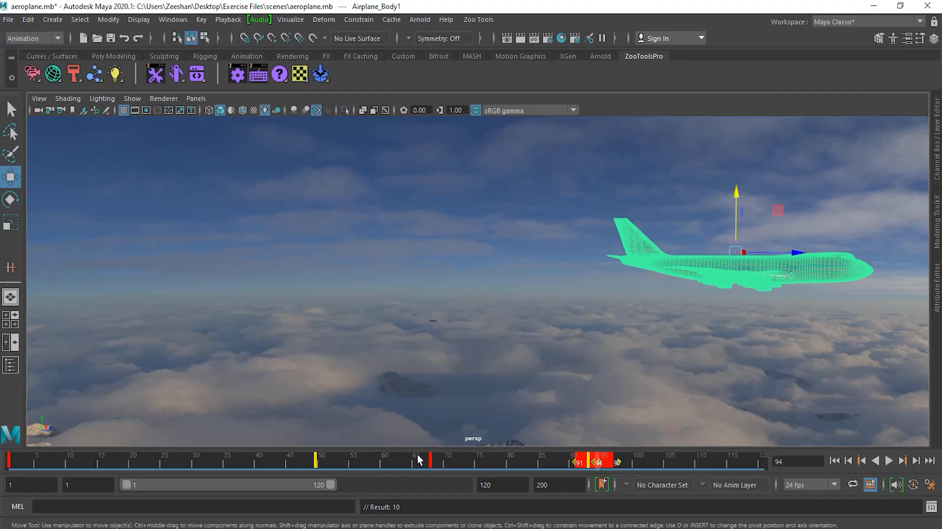
pyautogui.moveTo(596, 460); pyautogui.dragTo(556, 464)
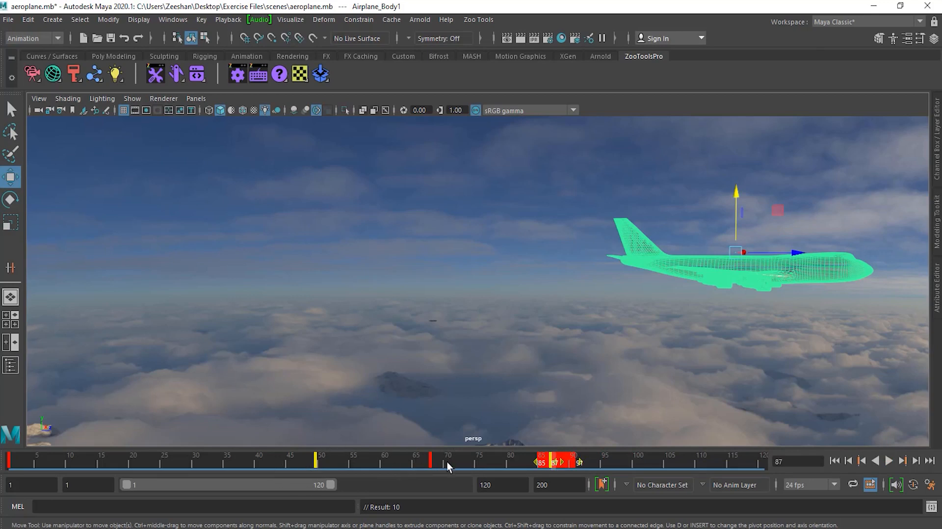
# Move the regular key after the breakdown key to frame 48, and the airplane's first key to frame 15
pyautogui.keyDown('shift'); pyautogui.moveTo(452, 462); pyautogui.dragTo(322, 466); pyautogui.keyUp('shift')
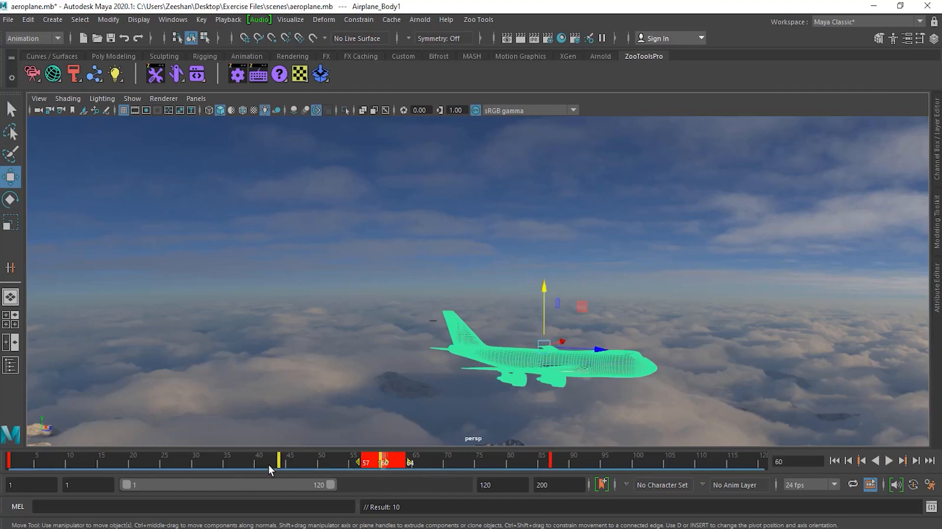
pyautogui.moveTo(387, 459); pyautogui.dragTo(308, 472)
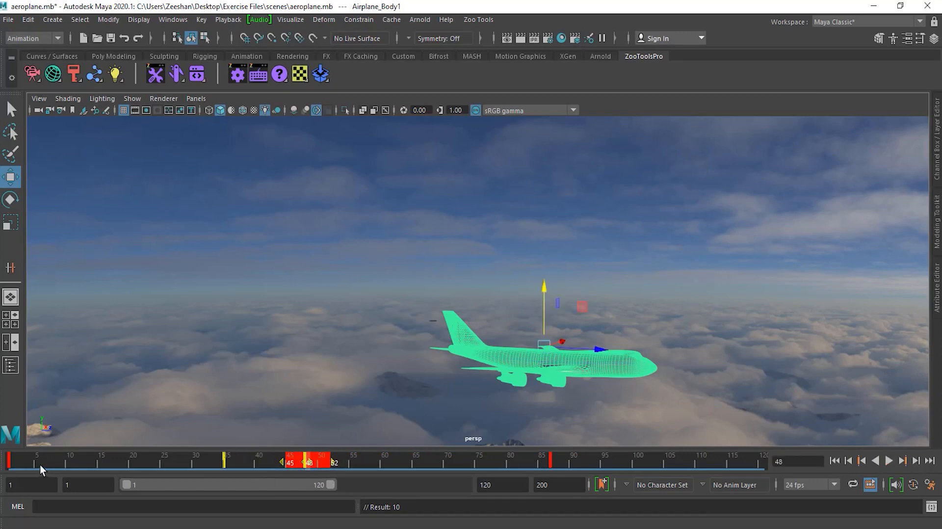
pyautogui.click(27, 459)
pyautogui.keyDown('shift'); pyautogui.moveTo(25, 467); pyautogui.dragTo(105, 466); pyautogui.keyUp('shift')
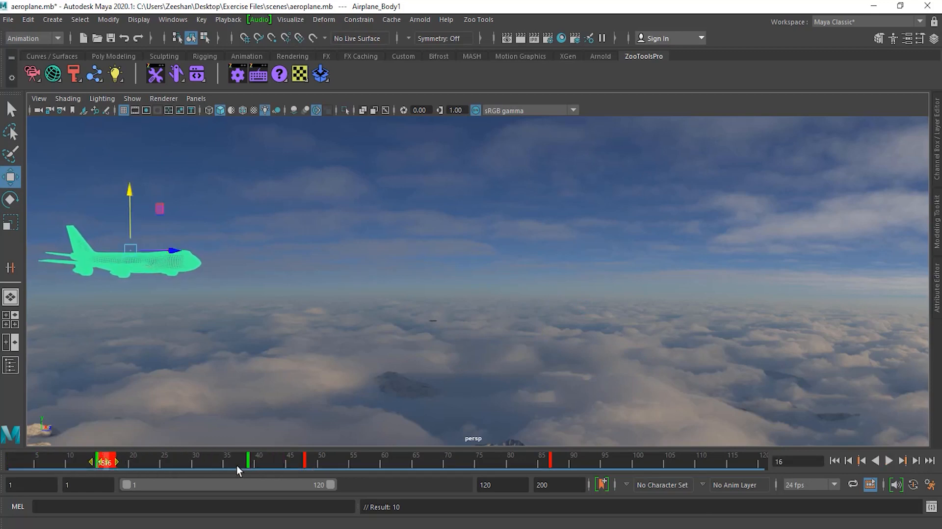
# Move the breakdown key to frame 71 and the airplane's last key to frame 108, and scrub through the retimed animation
pyautogui.keyDown('shift'); pyautogui.moveTo(262, 459); pyautogui.dragTo(449, 467); pyautogui.keyUp('shift')
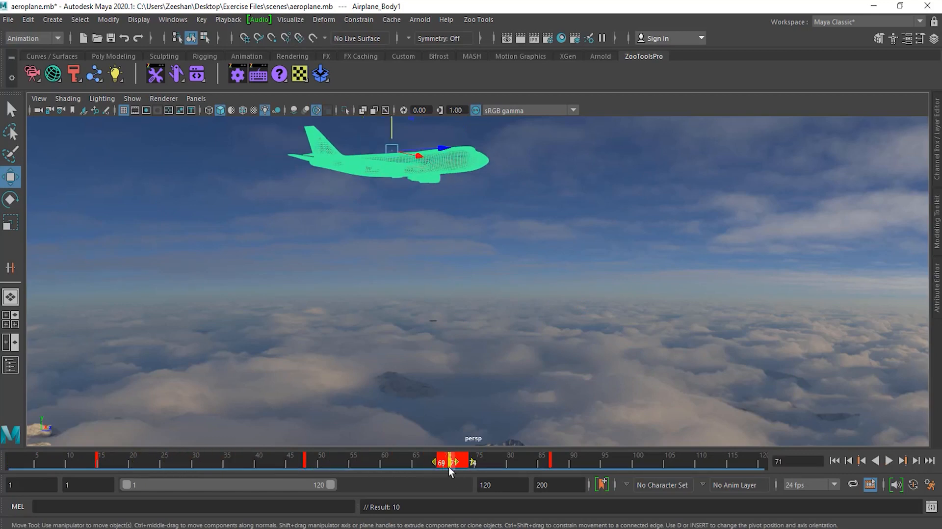
pyautogui.click(574, 457)
pyautogui.keyDown('shift'); pyautogui.moveTo(597, 458); pyautogui.dragTo(687, 464); pyautogui.keyUp('shift')
pyautogui.click(612, 457)
pyautogui.hotkey('alt', 'v')
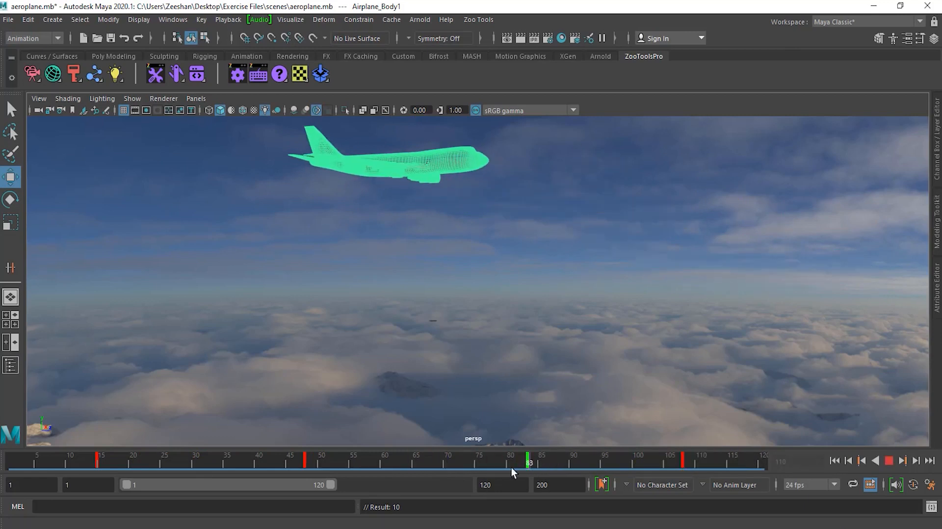
pyautogui.moveTo(332, 472); pyautogui.dragTo(6, 473)
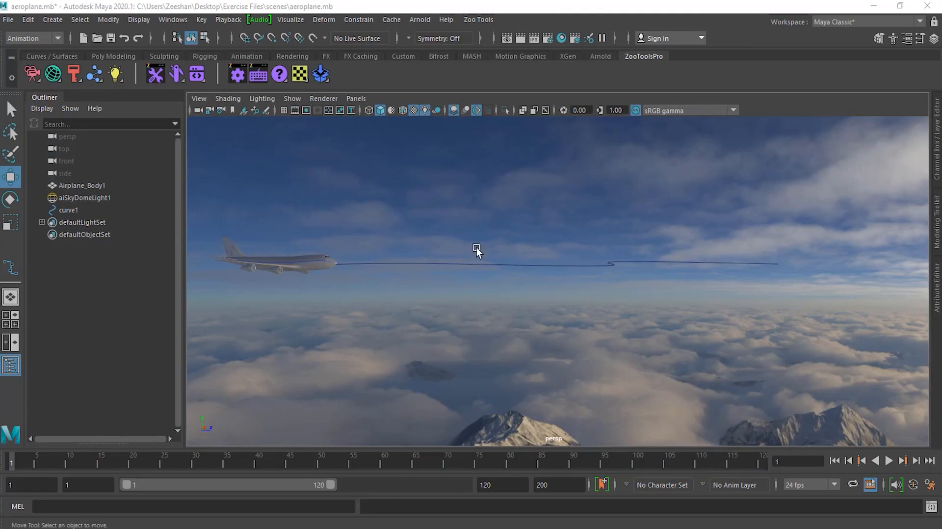
# Attach the airplane to the curve as a motion path with Time Slider range, Follow on, front axis X and up axis Y
pyautogui.moveTo(557, 263)
pyautogui.keyDown('alt'); pyautogui.mouseDown()
pyautogui.moveTo(561, 300)
pyautogui.moveTo(561, 258)
pyautogui.moveTo(561, 269)
pyautogui.mouseUp(); pyautogui.keyUp('alt')
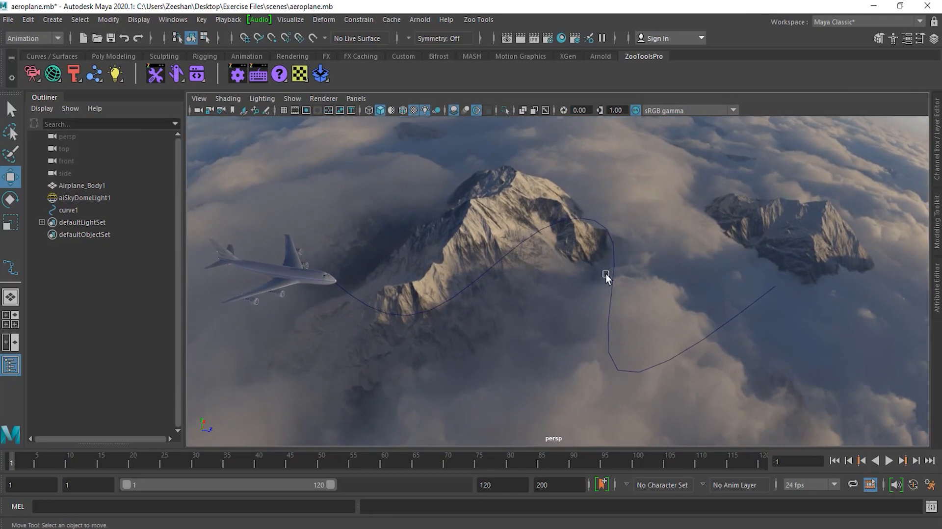
pyautogui.click(631, 371)
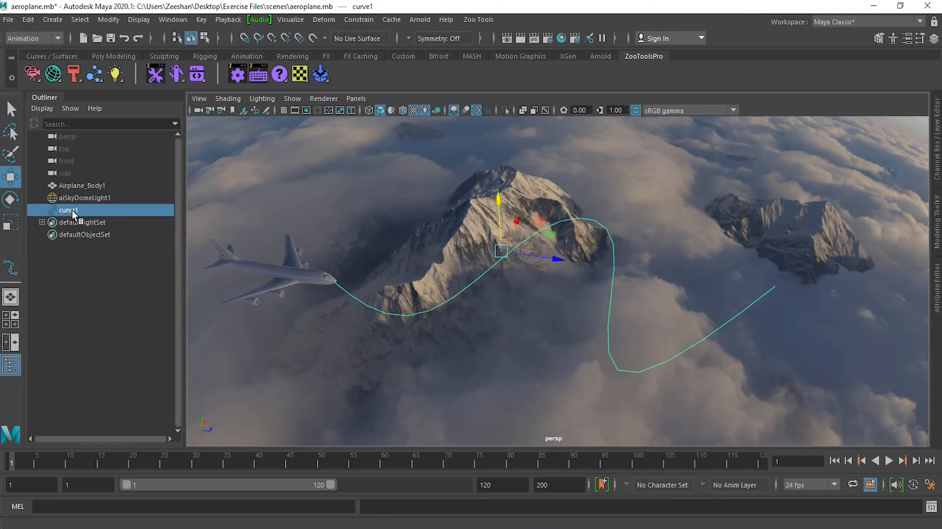
pyautogui.click(12, 365)
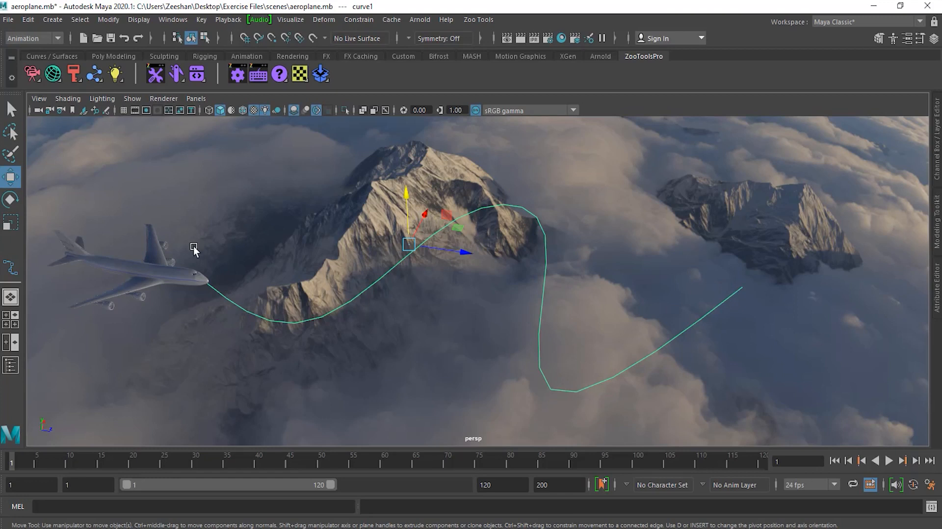
pyautogui.click(145, 267)
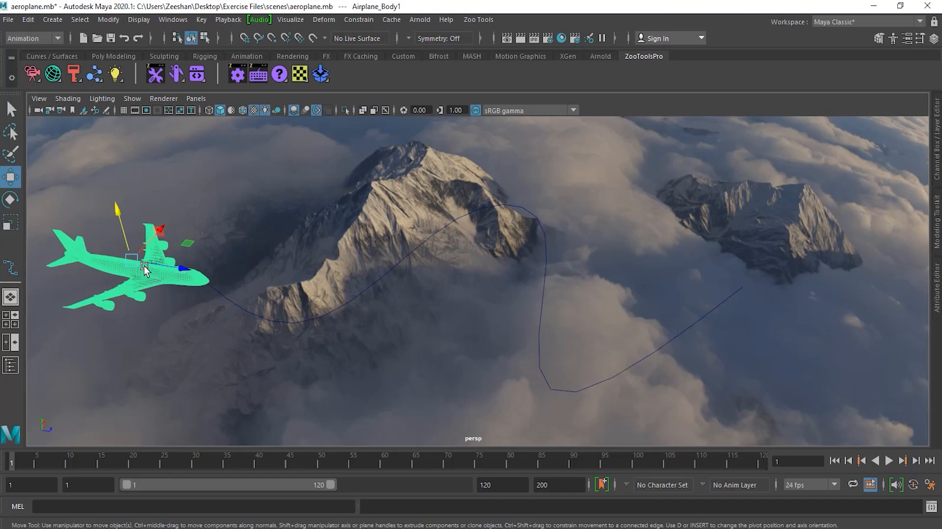
pyautogui.keyDown('shift'); pyautogui.click(282, 319); pyautogui.keyUp('shift')
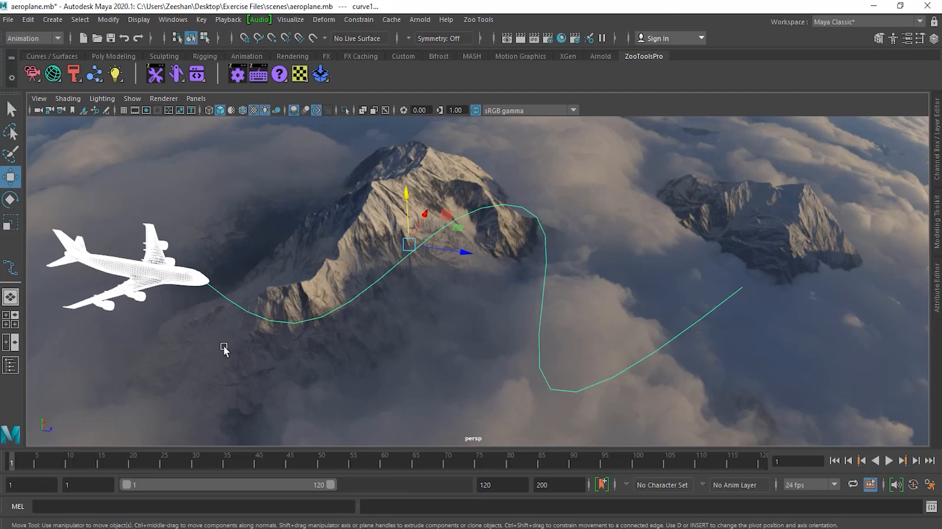
pyautogui.click(361, 19)
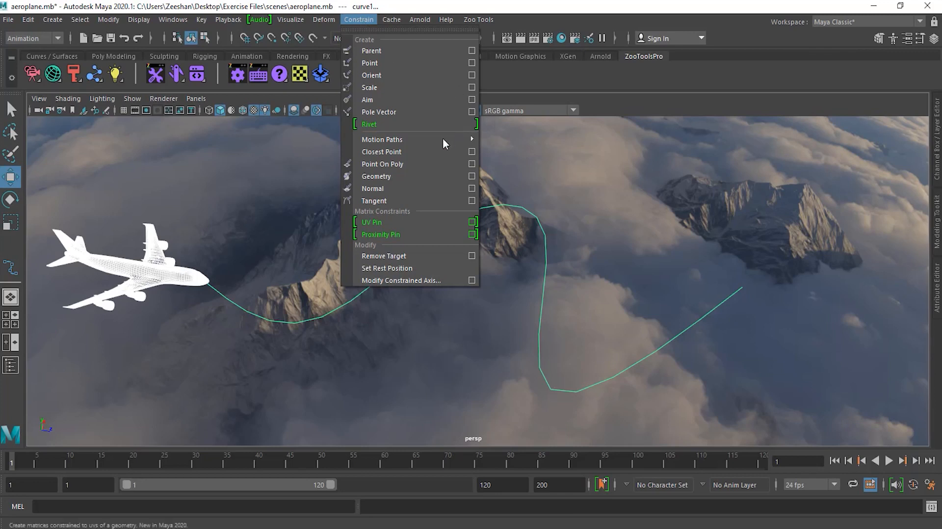
pyautogui.moveTo(437, 141)
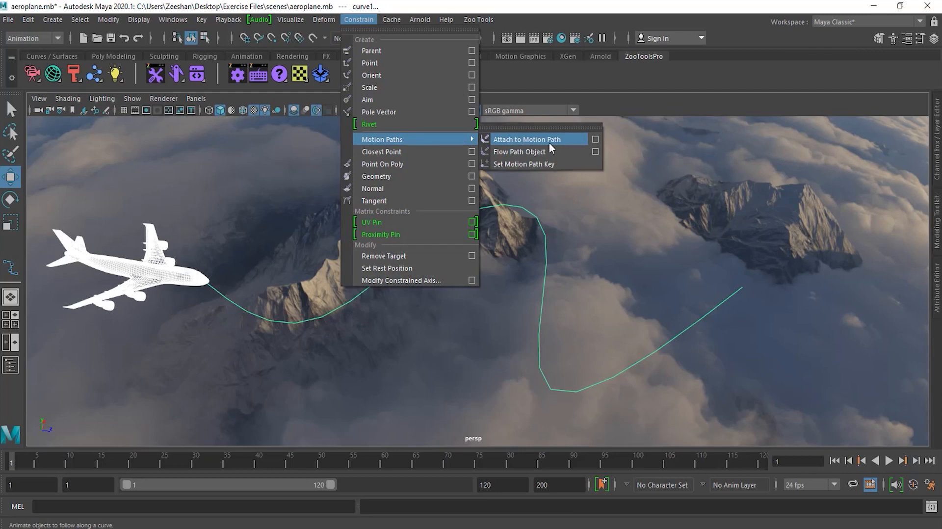
pyautogui.click(597, 140)
pyautogui.moveTo(594, 110); pyautogui.dragTo(703, 38)
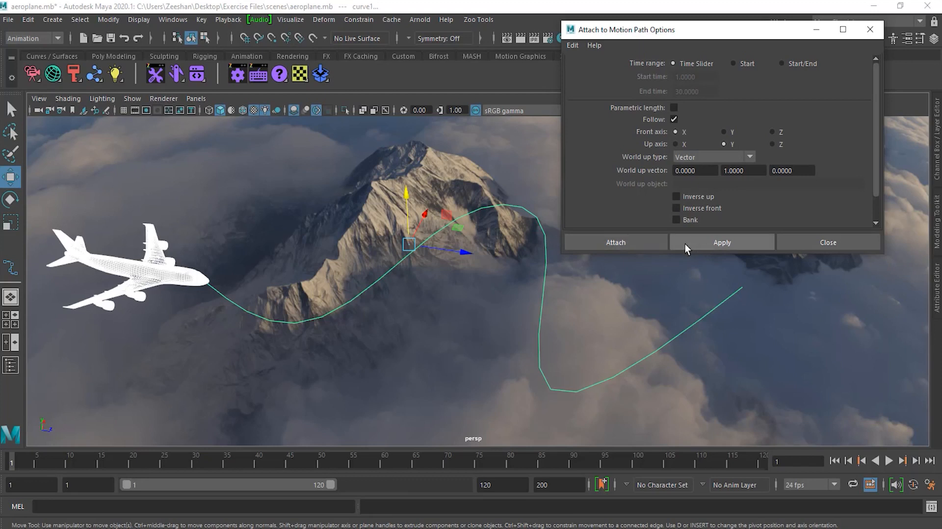
pyautogui.click(647, 244)
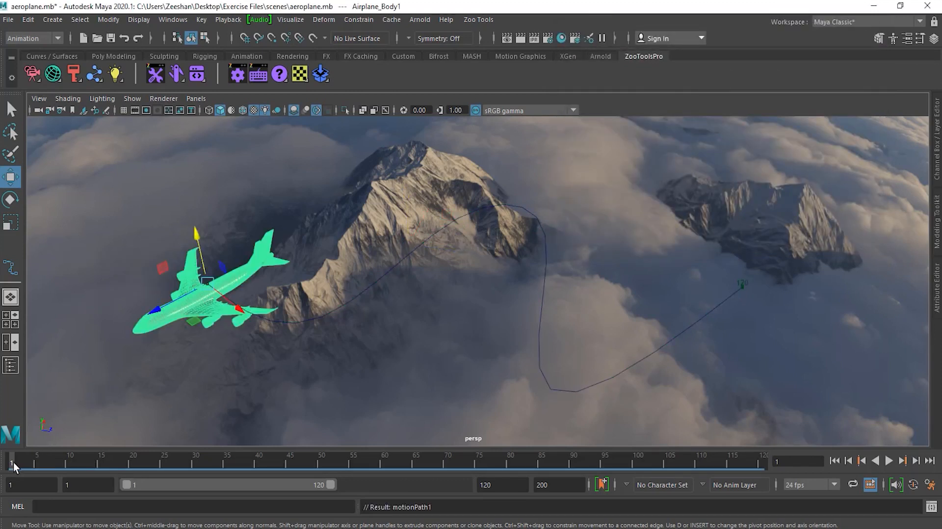
pyautogui.moveTo(11, 463); pyautogui.dragTo(12, 523)
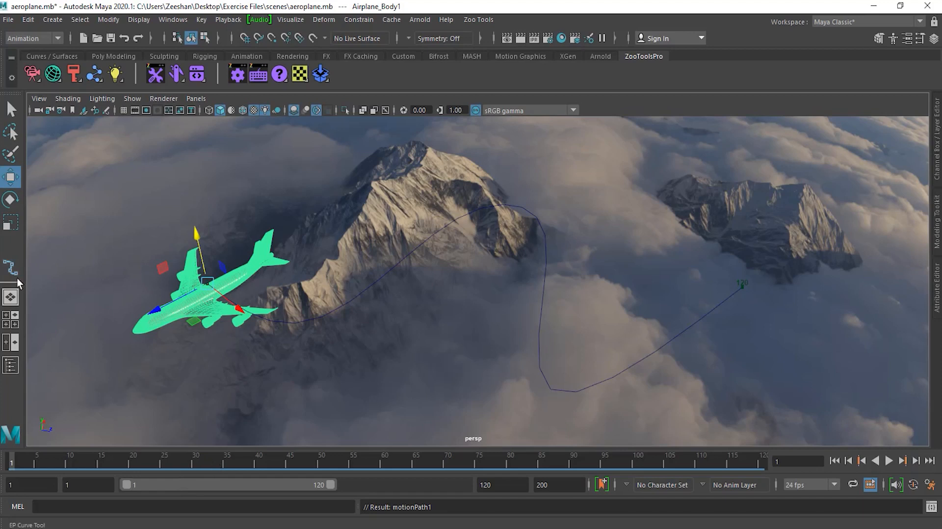
# Select curve1 and display the attributes of its motionPath1 node
pyautogui.click(13, 368)
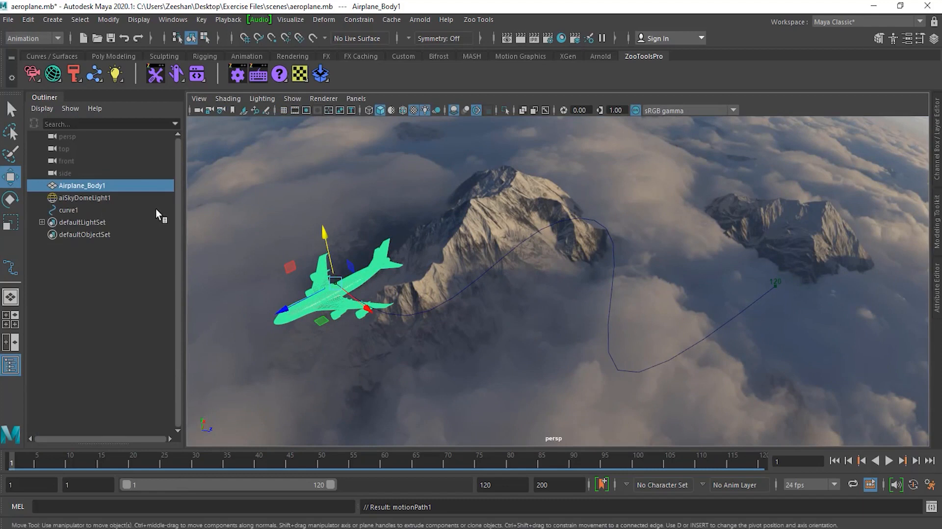
pyautogui.click(134, 210)
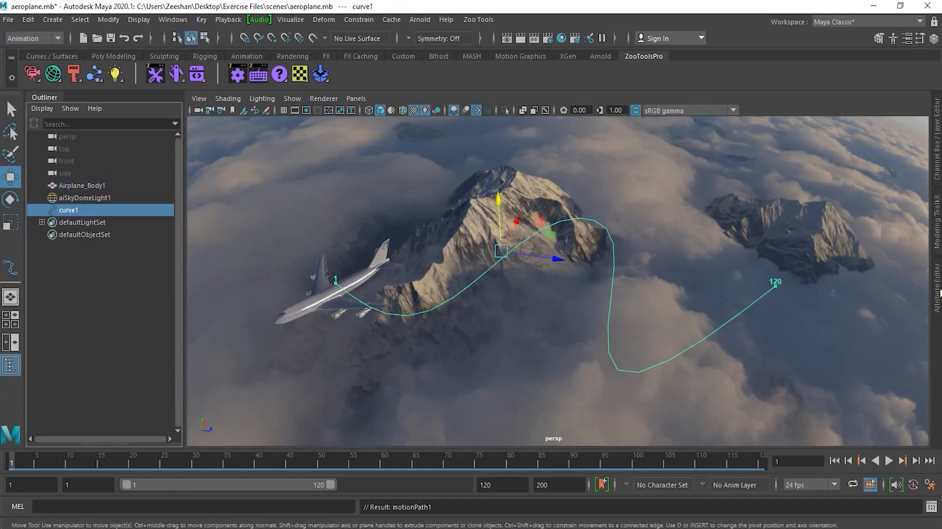
pyautogui.click(937, 293)
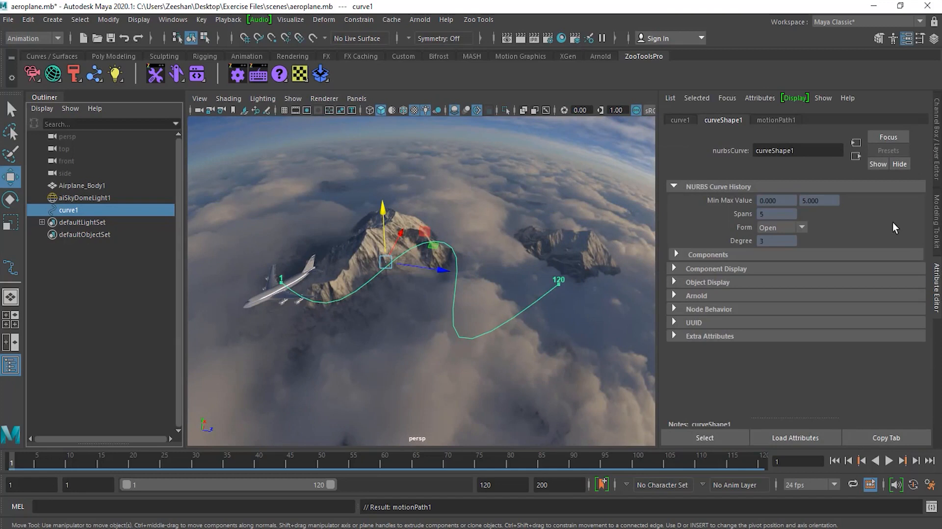
pyautogui.click(787, 119)
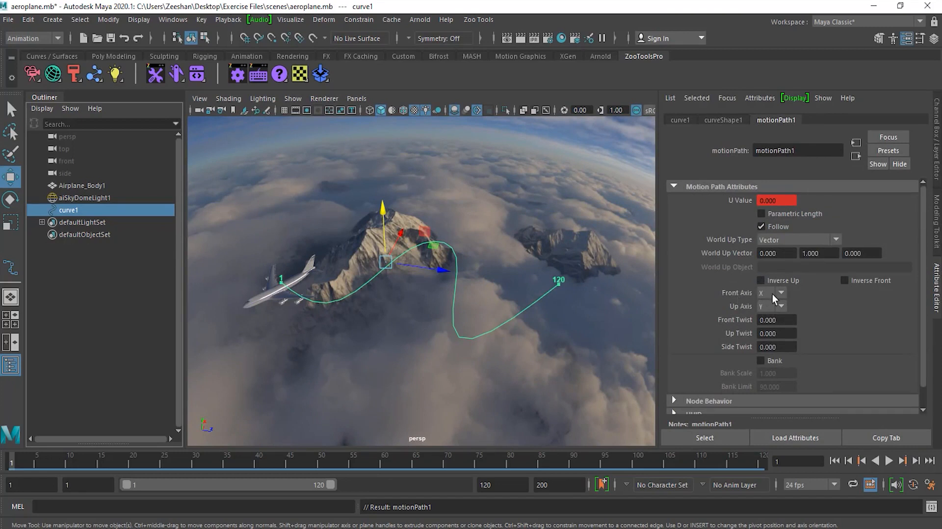
# Try Inverse Front and Inverse Up on the motion path, and turn both off again
pyautogui.click(878, 281)
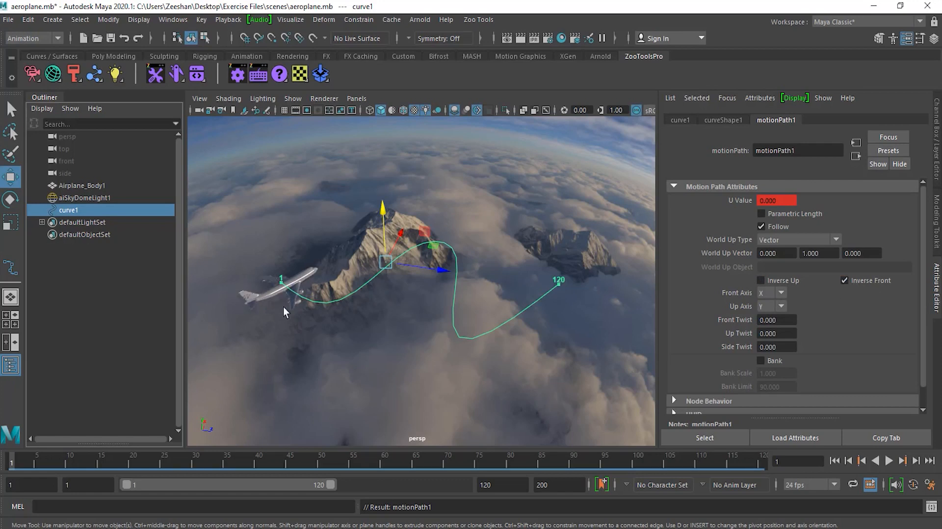
pyautogui.click(796, 282)
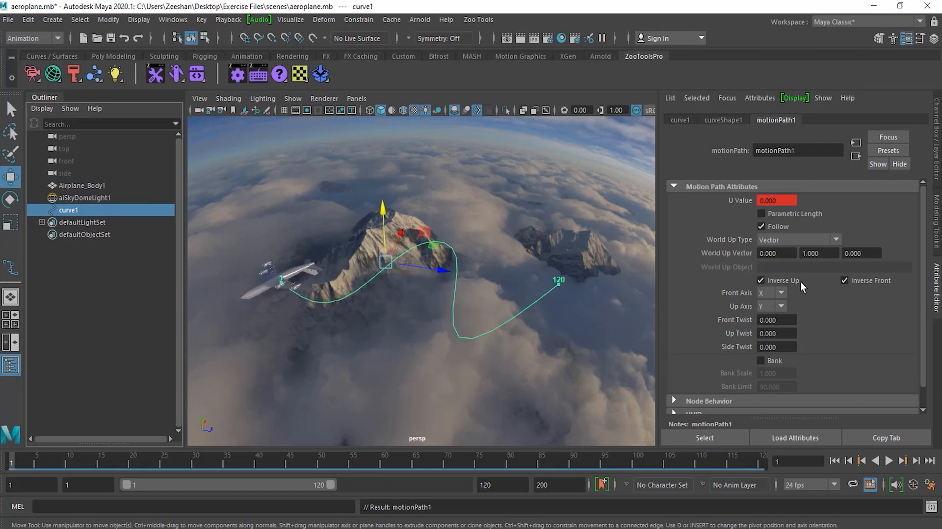
pyautogui.click(793, 280)
pyautogui.click(863, 279)
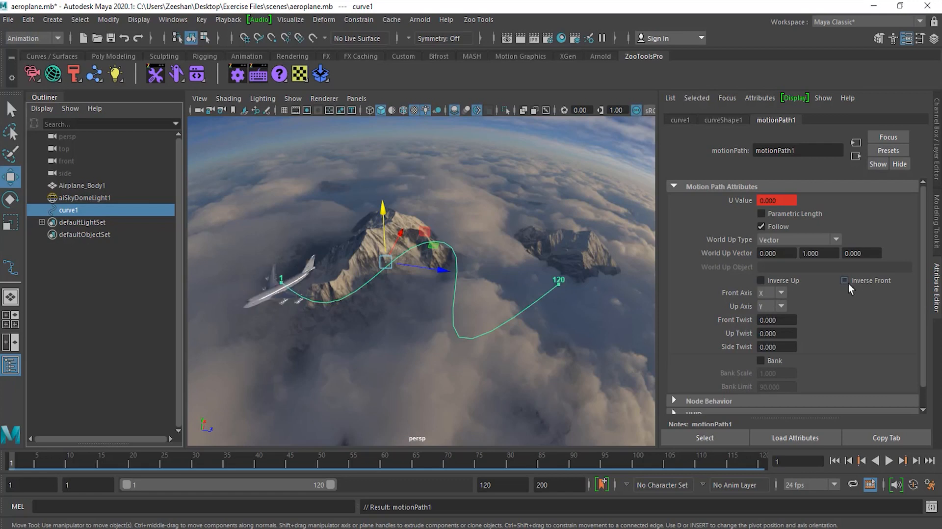
# Set the motion path's front axis to Z, and try Inverse Front before turning it back off
pyautogui.click(780, 293)
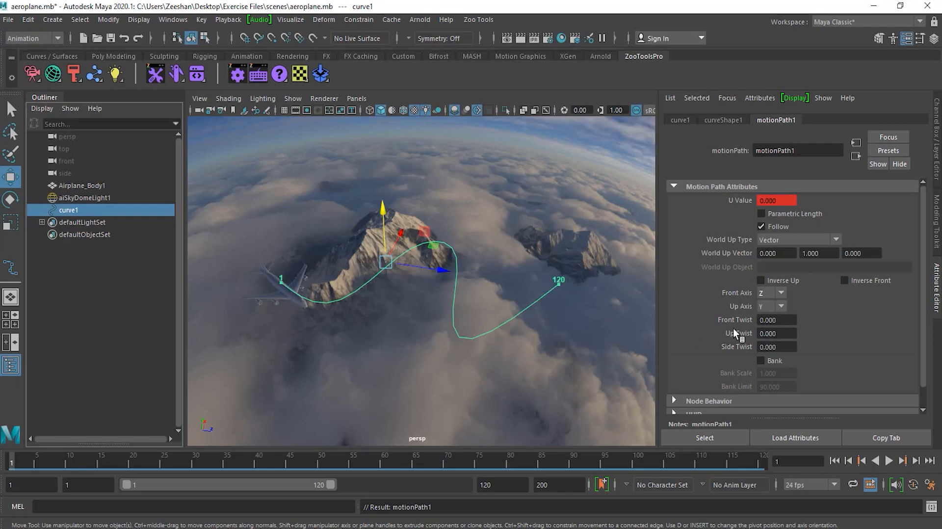
pyautogui.click(862, 281)
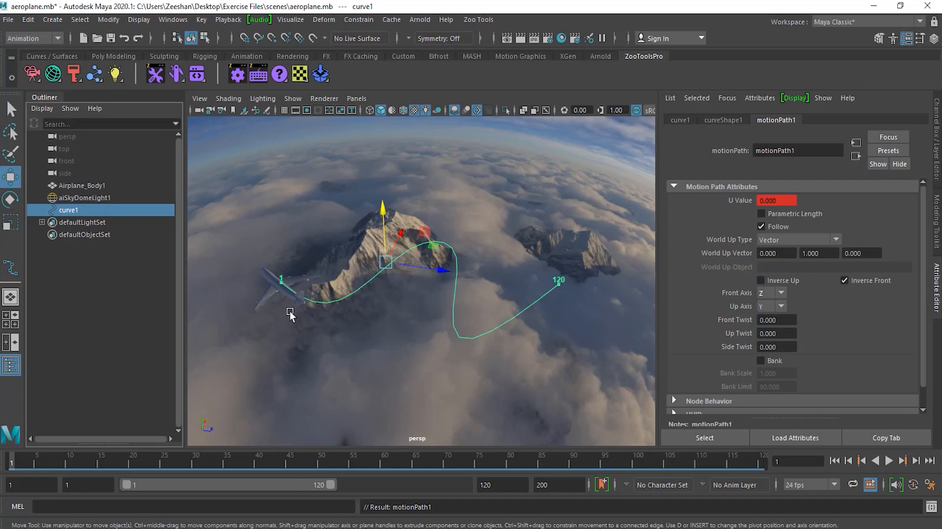
pyautogui.click(867, 283)
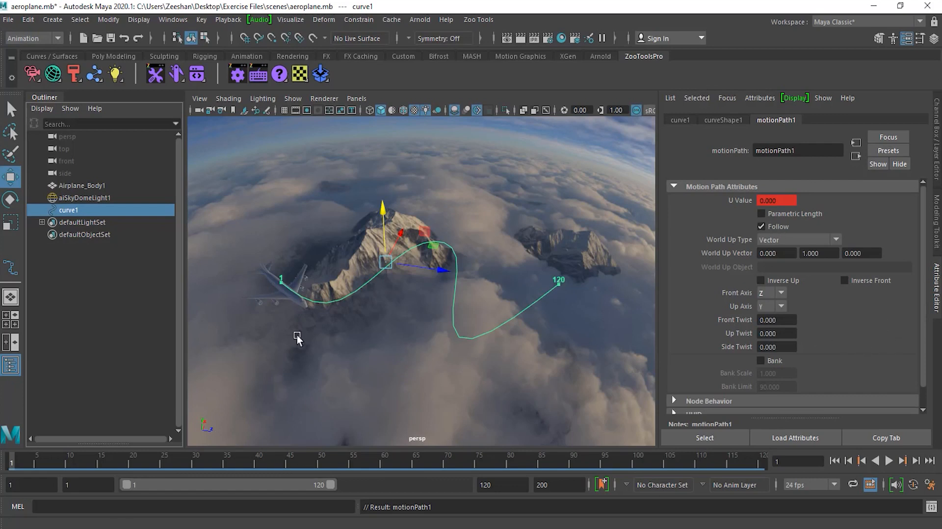
pyautogui.click(10, 365)
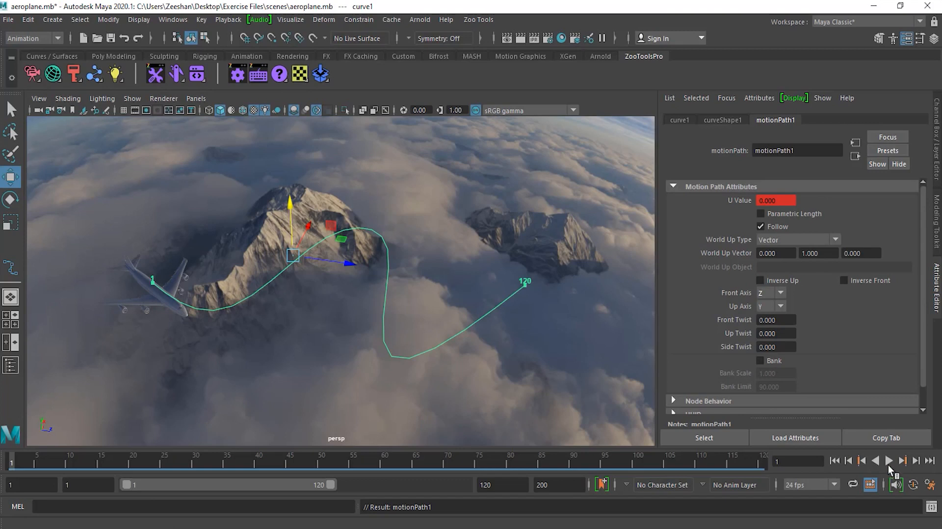
# Play the airplane's flight along the motion path and stop the playback
pyautogui.click(889, 460)
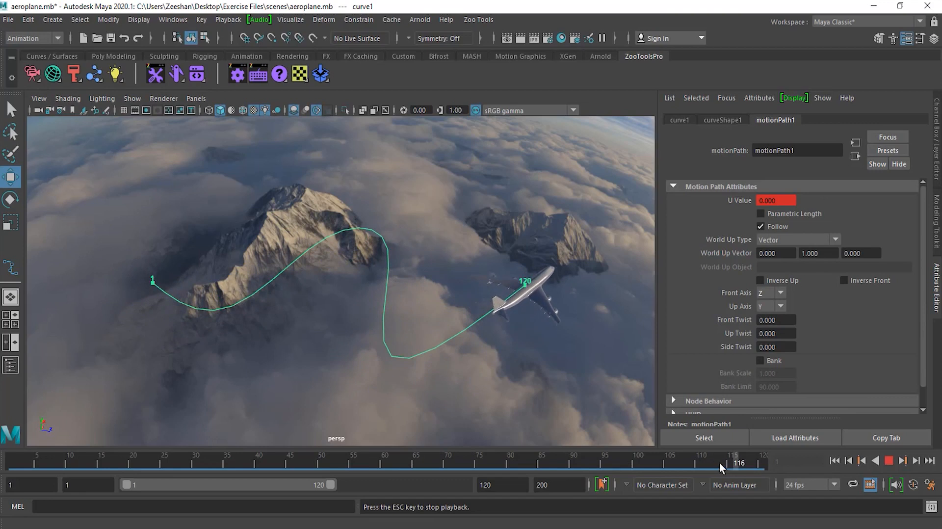
pyautogui.click(543, 298)
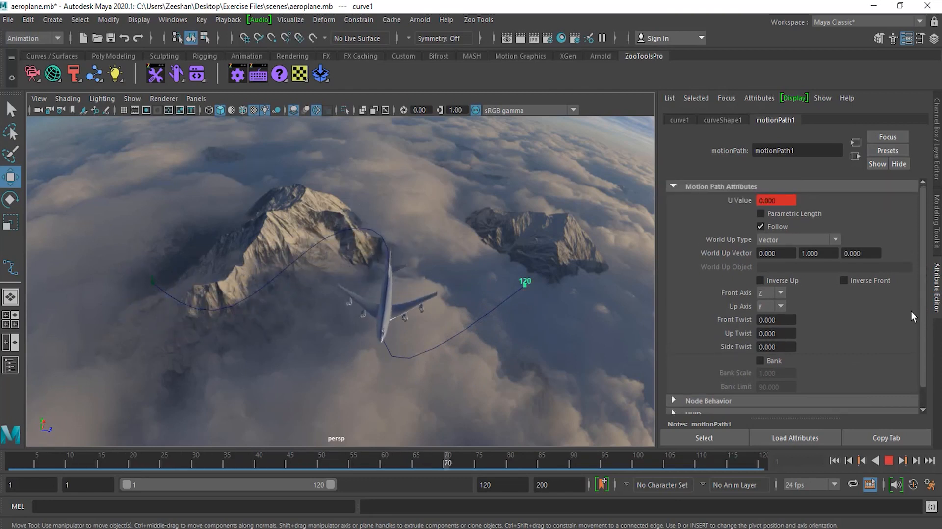
pyautogui.click(890, 461)
# Slide the motion path's frame 120 position marker back along the curve to just before its lower bend
pyautogui.click(402, 358)
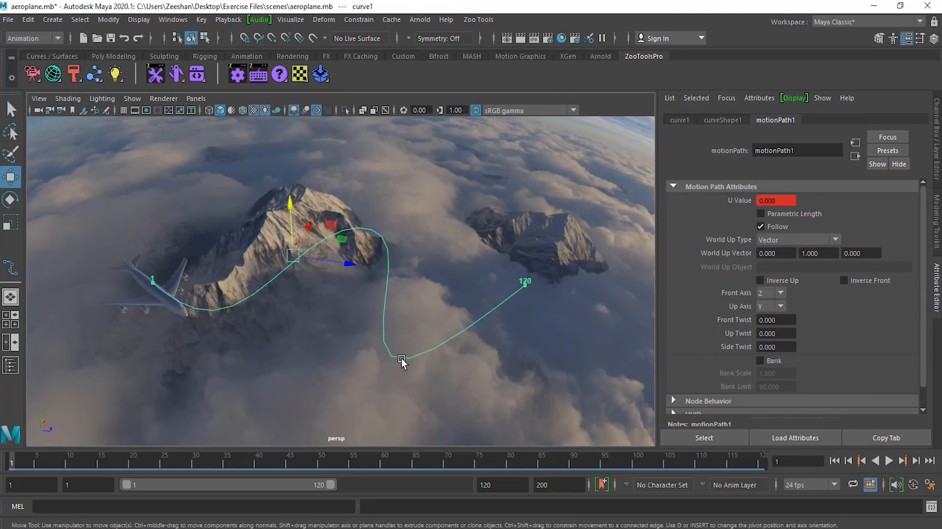
pyautogui.click(173, 313)
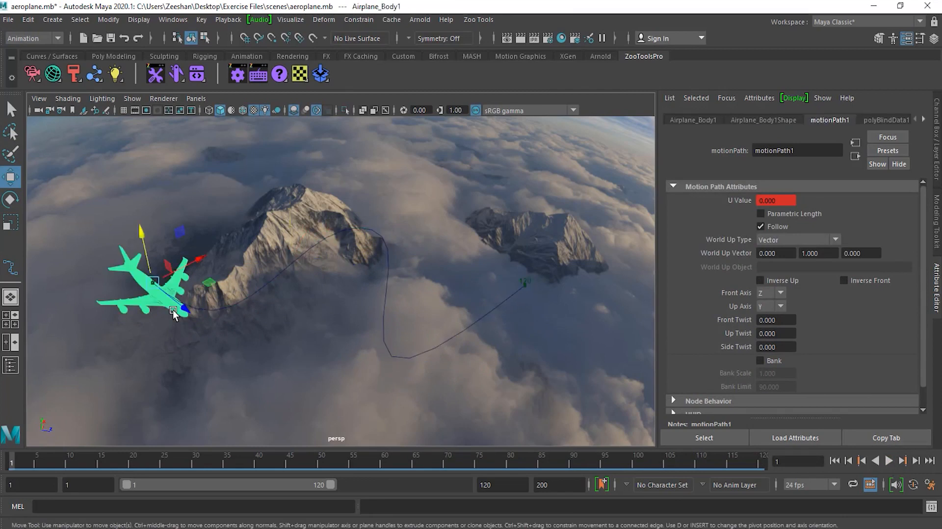
pyautogui.click(386, 316)
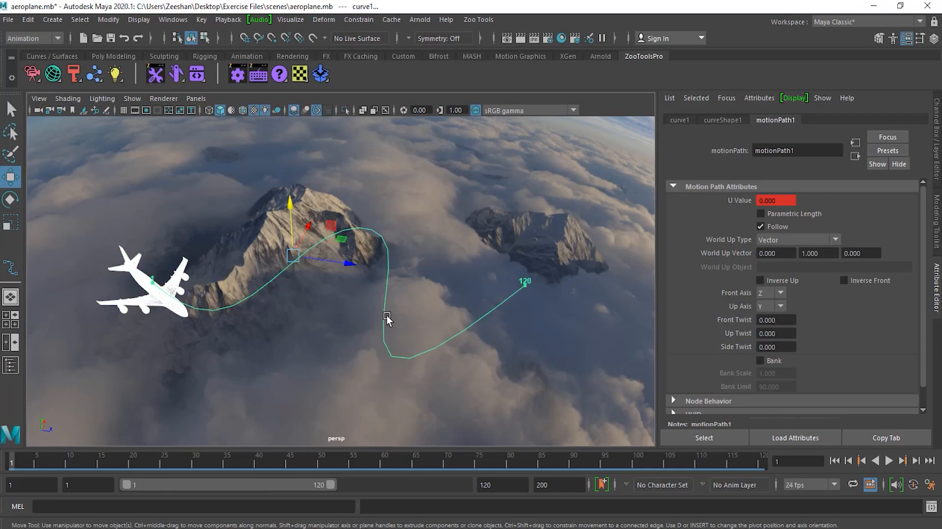
pyautogui.click(433, 379)
pyautogui.click(414, 358)
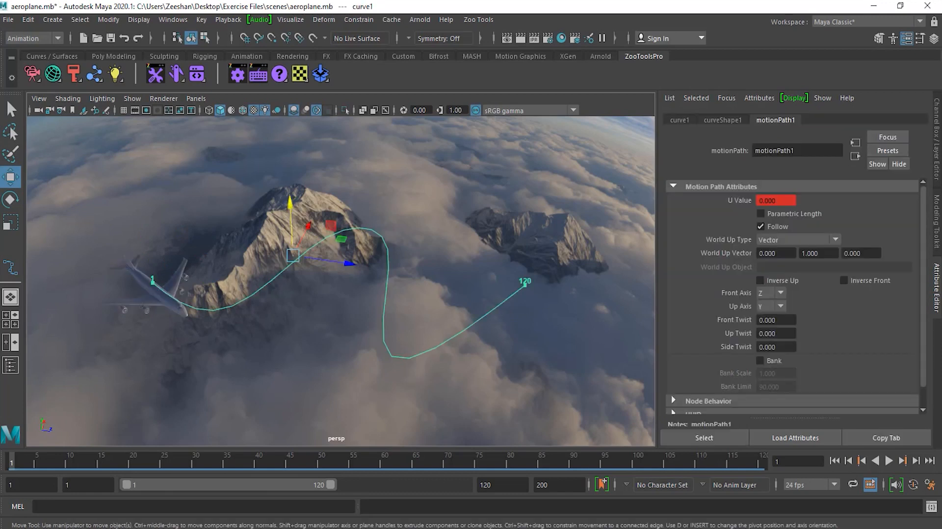
pyautogui.click(525, 284)
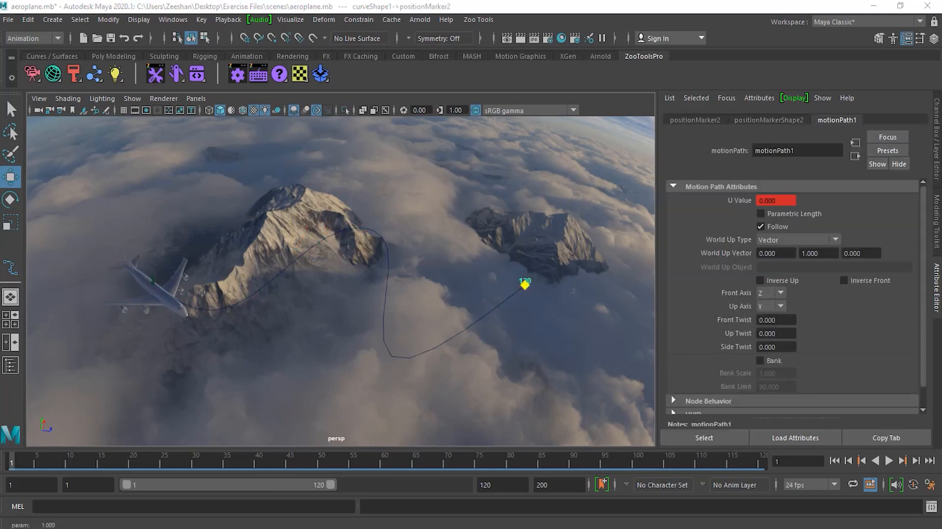
pyautogui.click(517, 293)
pyautogui.click(525, 287)
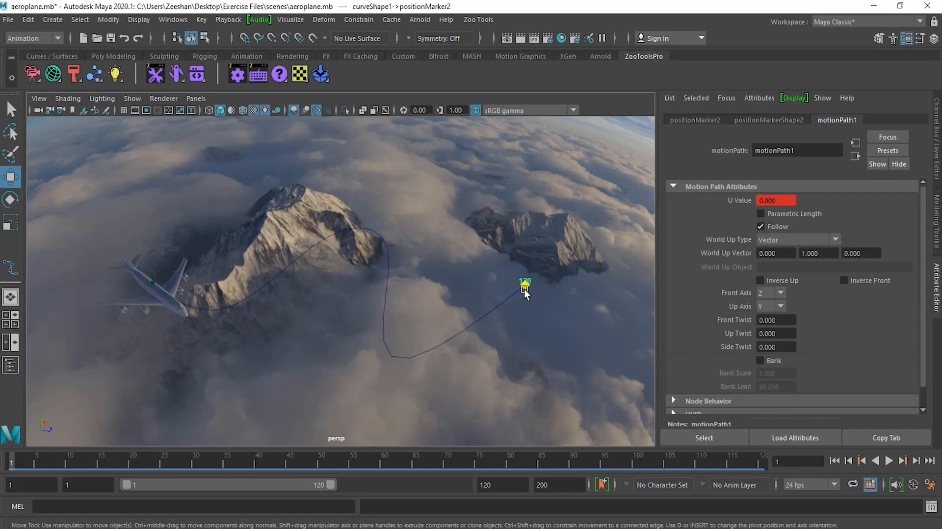
pyautogui.moveTo(525, 287)
pyautogui.mouseDown()
pyautogui.moveTo(447, 345)
pyautogui.moveTo(385, 339)
pyautogui.moveTo(386, 320)
pyautogui.moveTo(387, 349)
pyautogui.mouseUp()
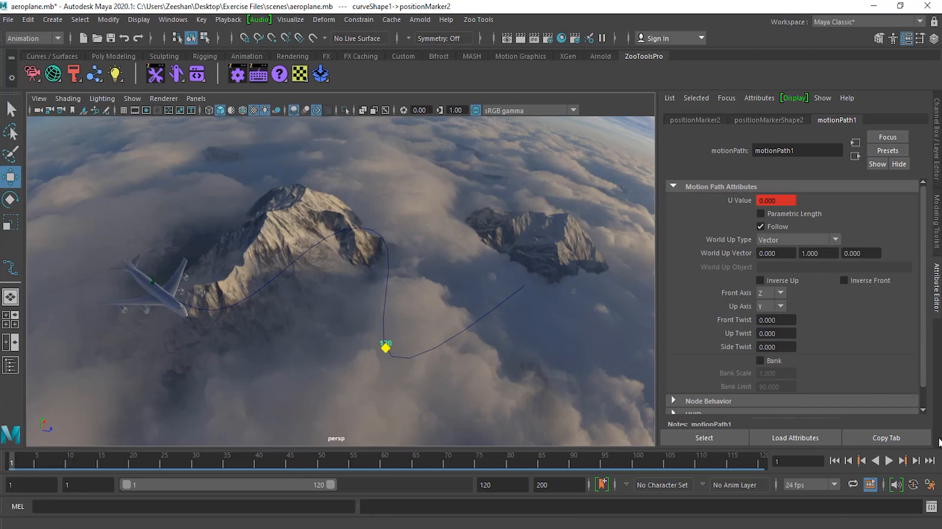
# Play part of the shortened flight, and return the frame 120 marker to the end of the curve
pyautogui.click(889, 461)
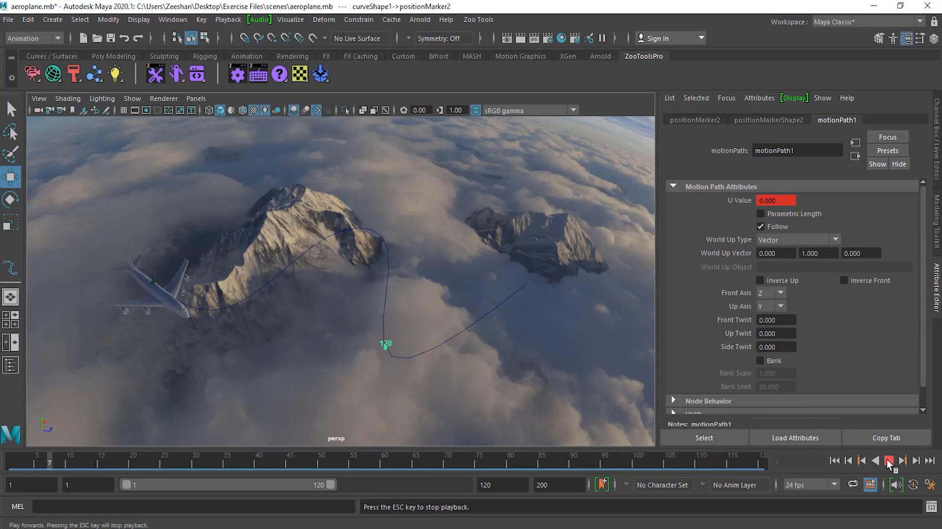
pyautogui.click(889, 460)
pyautogui.moveTo(388, 347)
pyautogui.mouseDown()
pyautogui.moveTo(449, 367)
pyautogui.moveTo(577, 293)
pyautogui.mouseUp()
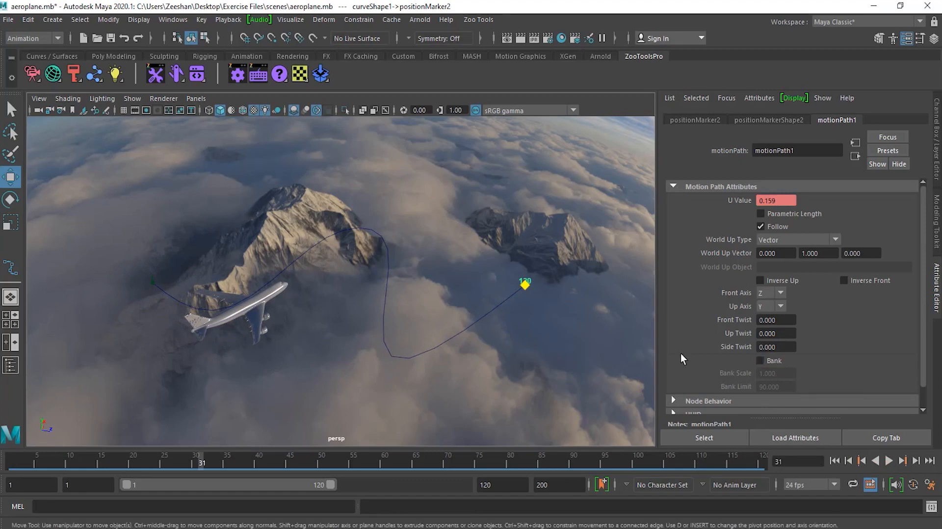
# Turn on Bank for the motion path and scrub to frame 42 to check the airplane's tilt from the side
pyautogui.click(774, 360)
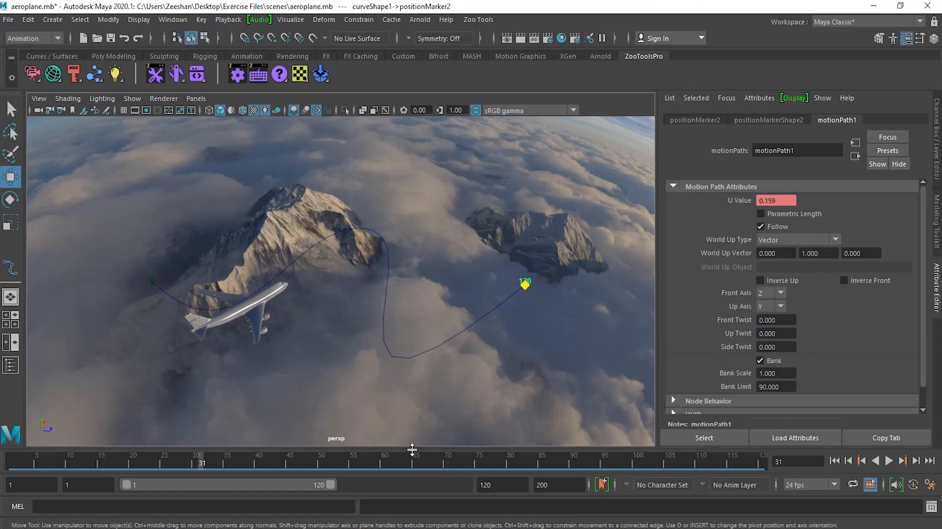
pyautogui.moveTo(69, 458); pyautogui.dragTo(271, 458)
pyautogui.keyDown('alt'); pyautogui.moveTo(295, 401); pyautogui.dragTo(286, 370); pyautogui.keyUp('alt')
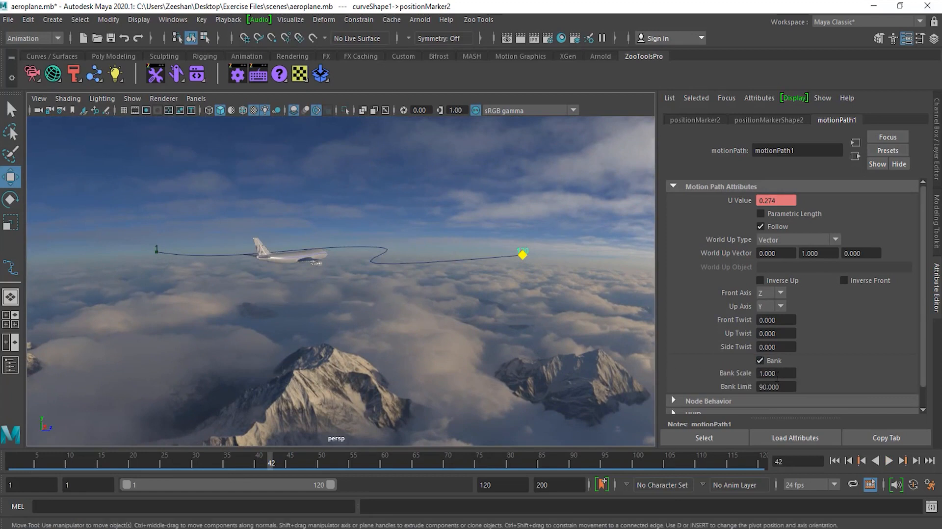
# Try a Bank Scale of 10 on the motion path, and set it back to 1
pyautogui.click(796, 373)
pyautogui.moveTo(758, 374); pyautogui.dragTo(804, 354)
pyautogui.write('10')
pyautogui.press('Return')
pyautogui.keyDown('alt'); pyautogui.moveTo(345, 302); pyautogui.dragTo(347, 365); pyautogui.keyUp('alt')
pyautogui.click(768, 375)
pyautogui.doubleClick(768, 375)
pyautogui.write('1')
pyautogui.press('Return')
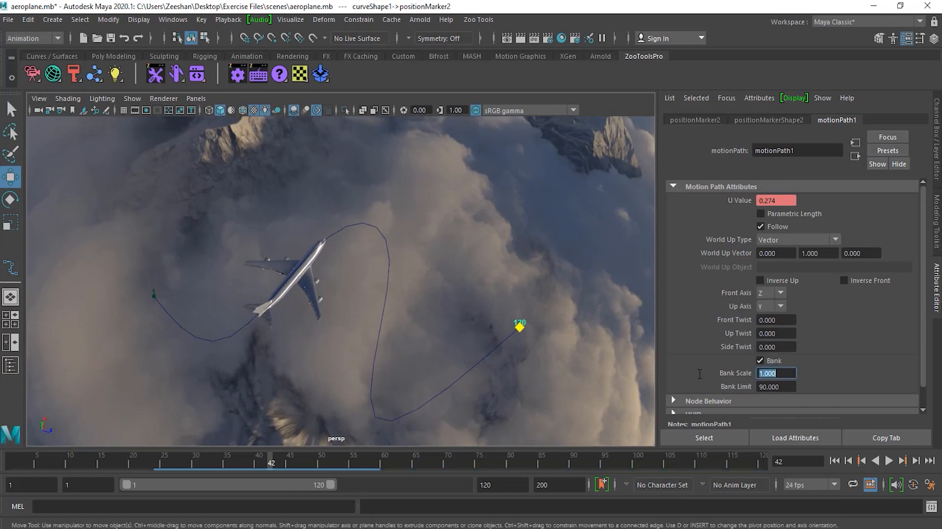
# Try a Bank Scale of 10 with a Bank Limit of 1000 on the motion path, and scrub to frame 54
pyautogui.write('10')
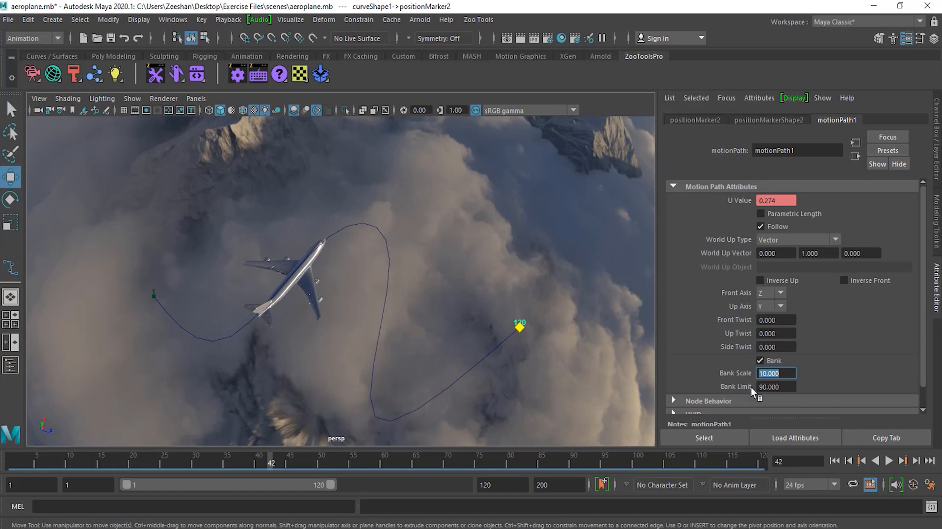
pyautogui.press('Tab')
pyautogui.write('1000')
pyautogui.press('Return')
pyautogui.moveTo(152, 464); pyautogui.dragTo(399, 374)
pyautogui.moveTo(520, 461); pyautogui.dragTo(345, 465)
# Set the motion path's Bank Scale back to 1 and its Bank Limit back to 90
pyautogui.doubleClick(776, 373)
pyautogui.write('1')
pyautogui.press('Return')
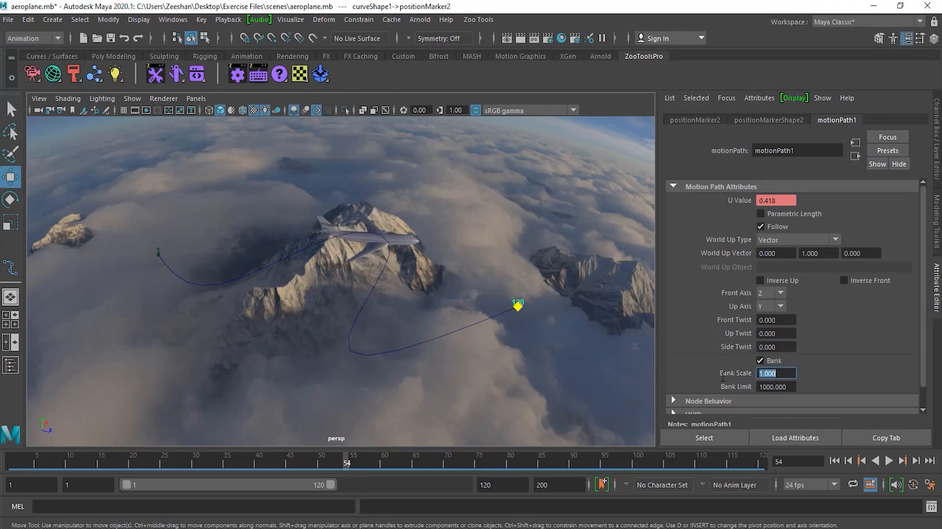
pyautogui.press('Tab')
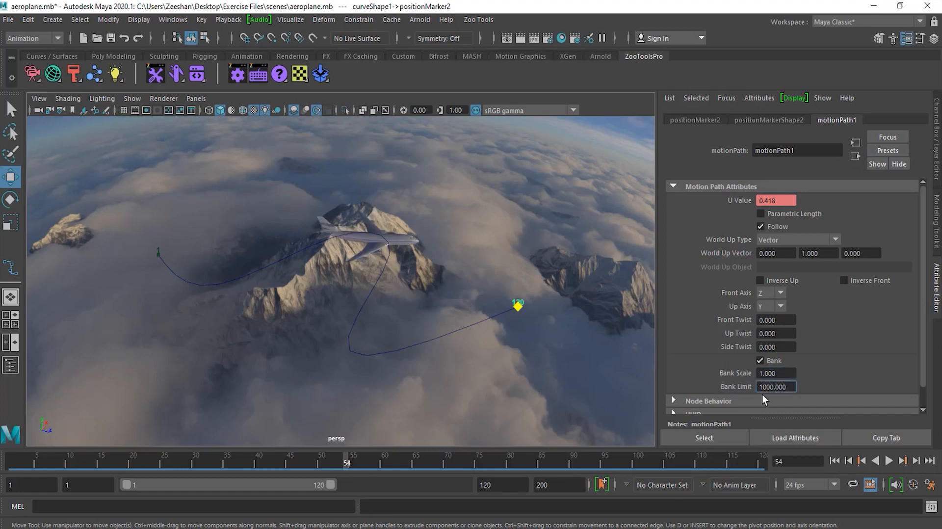
pyautogui.hotkey('ctrl', 'a')
pyautogui.write('90')
pyautogui.press('Return')
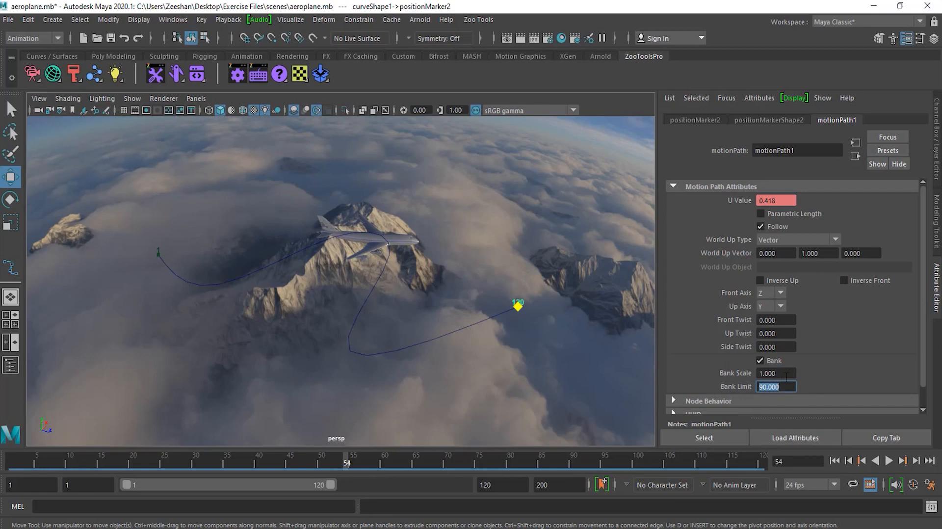
# Scrub the banked flight through the lower bend to the curve's end, and return to frame 1
pyautogui.moveTo(349, 458)
pyautogui.mouseDown()
pyautogui.moveTo(42, 461)
pyautogui.moveTo(520, 453)
pyautogui.mouseUp()
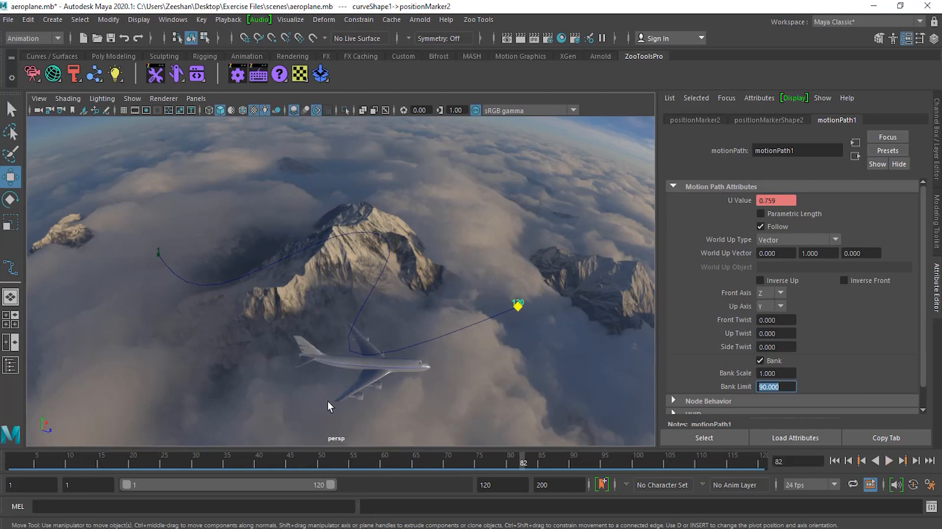
pyautogui.hotkey('alt', 'v')
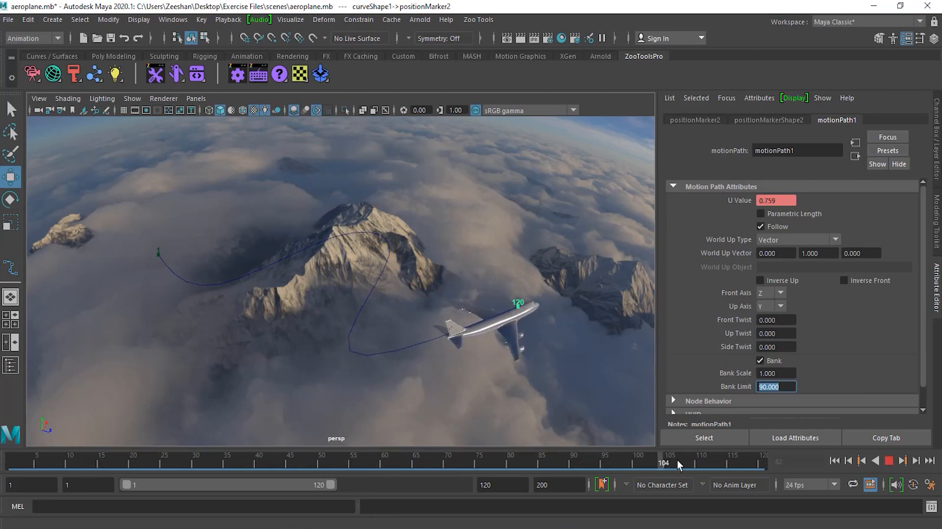
pyautogui.moveTo(435, 470); pyautogui.dragTo(1, 476)
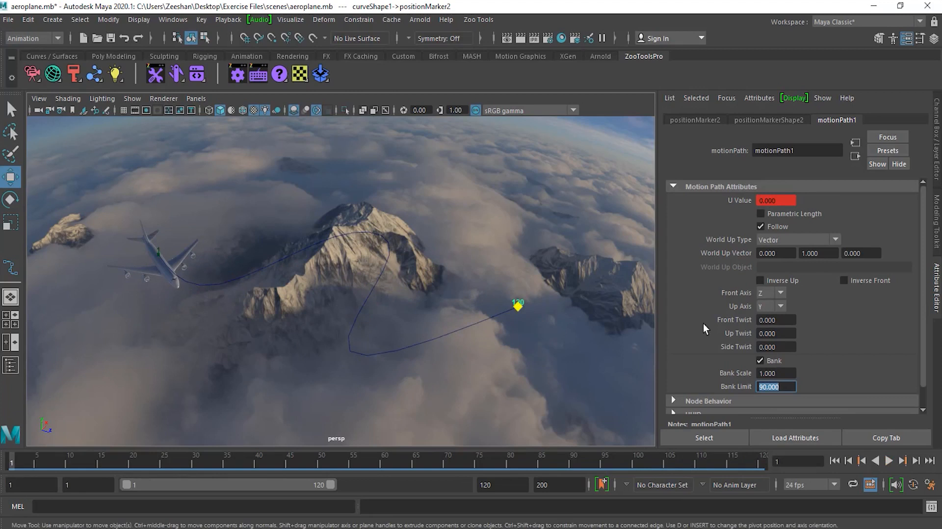
# Turn on Parametric Length for the motion path, and play the flight from frame 1 to frame 31
pyautogui.moveTo(922, 336)
pyautogui.mouseDown()
pyautogui.moveTo(922, 356)
pyautogui.moveTo(924, 333)
pyautogui.mouseUp()
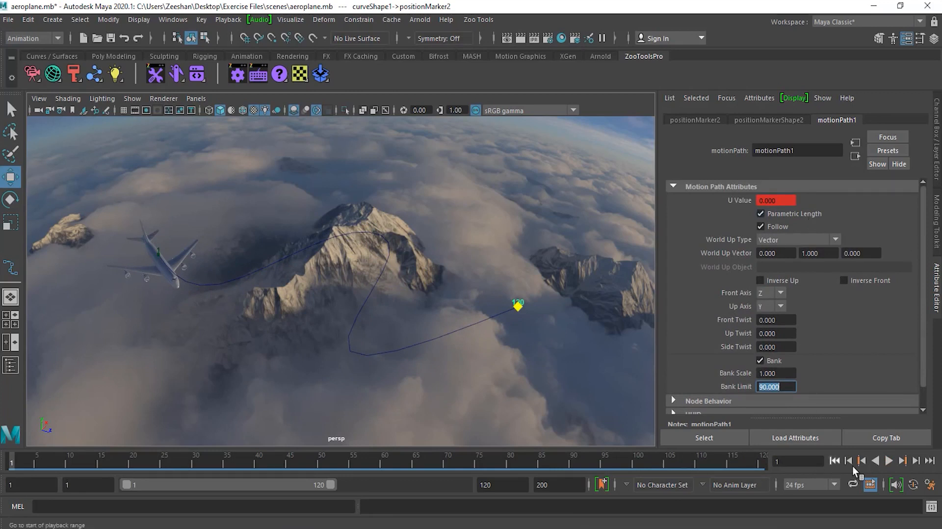
pyautogui.click(889, 461)
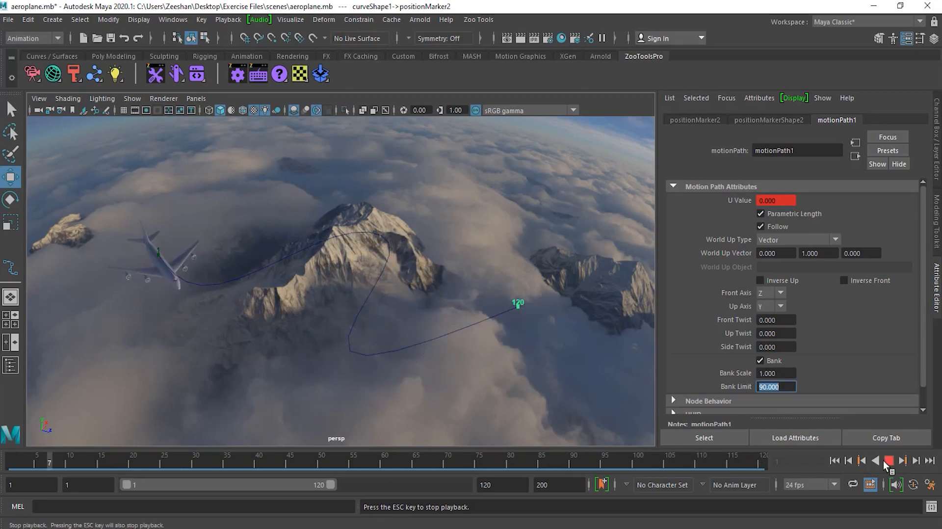
pyautogui.click(889, 461)
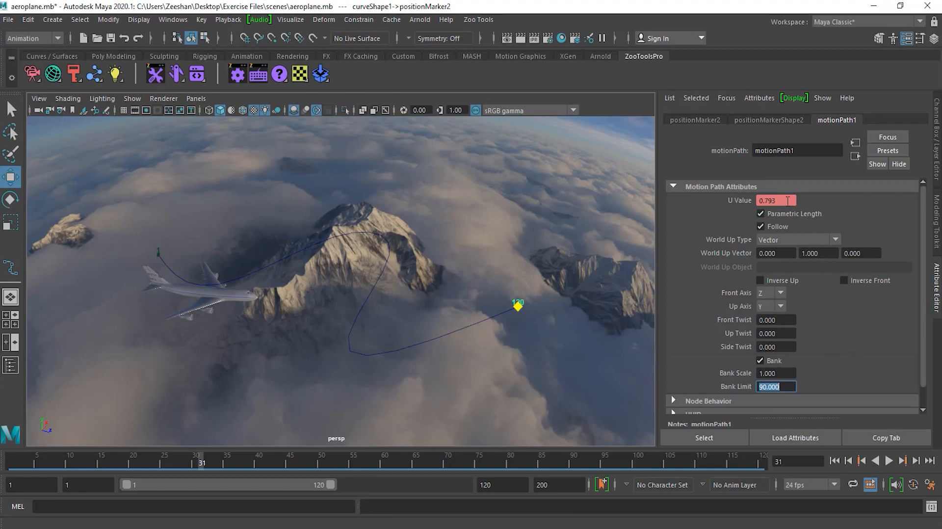
# Try moving motionPath1's final U Value key from frame 120 to frame 58, and scrub the faster flight to frame 36
pyautogui.click(938, 153)
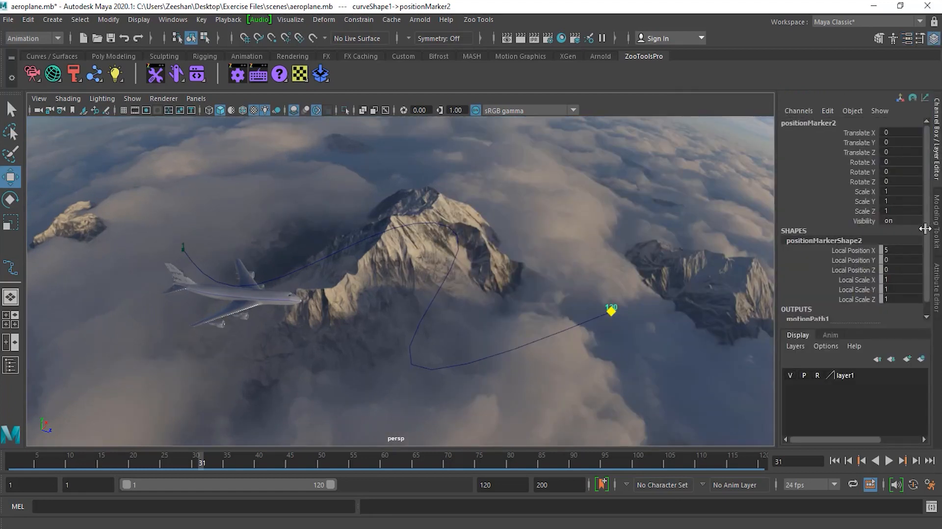
pyautogui.scroll(-1, 925, 255)
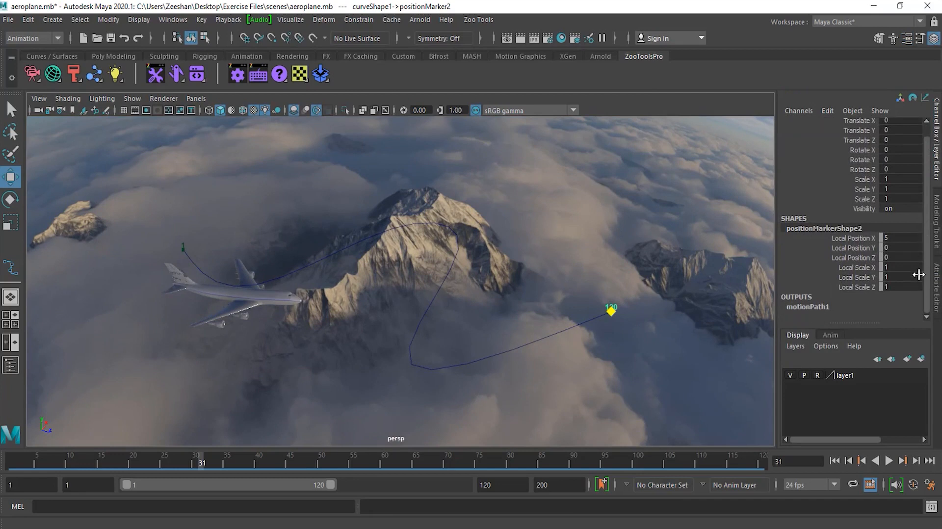
pyautogui.click(817, 307)
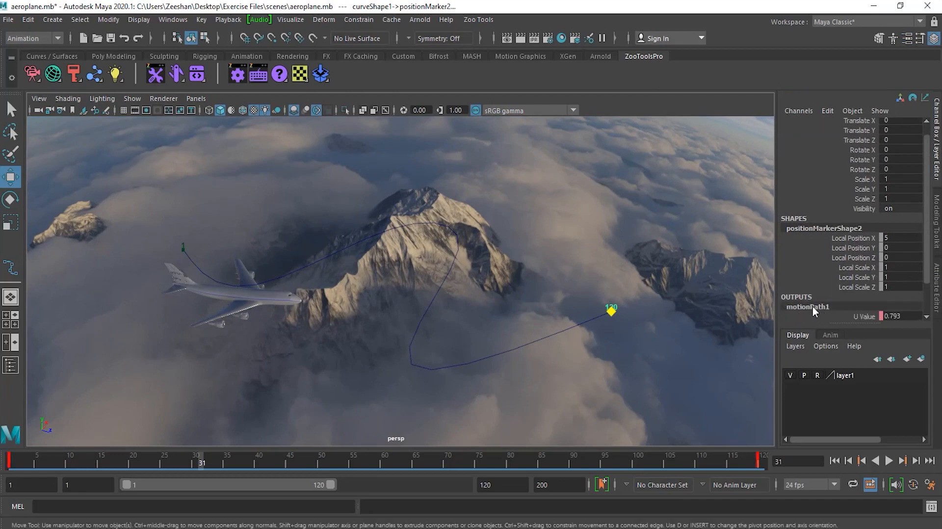
pyautogui.scroll(-3, 925, 273)
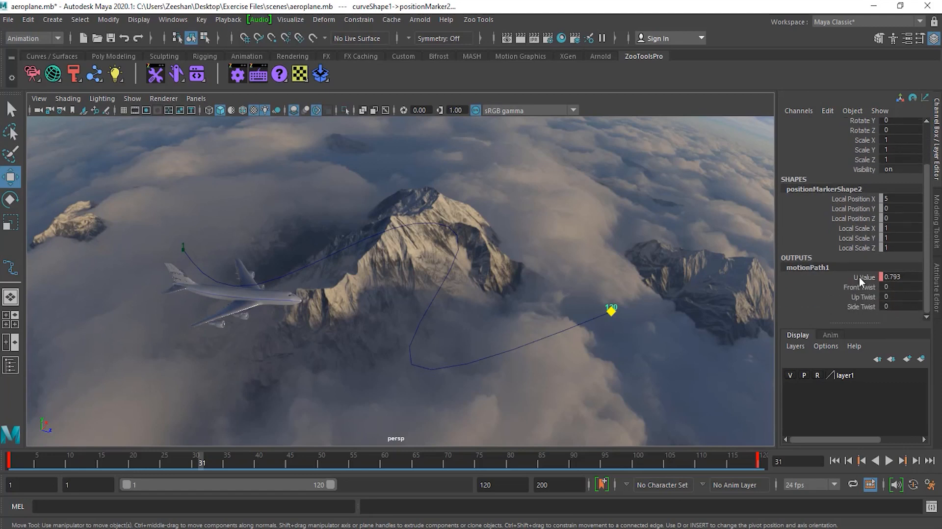
pyautogui.click(859, 277)
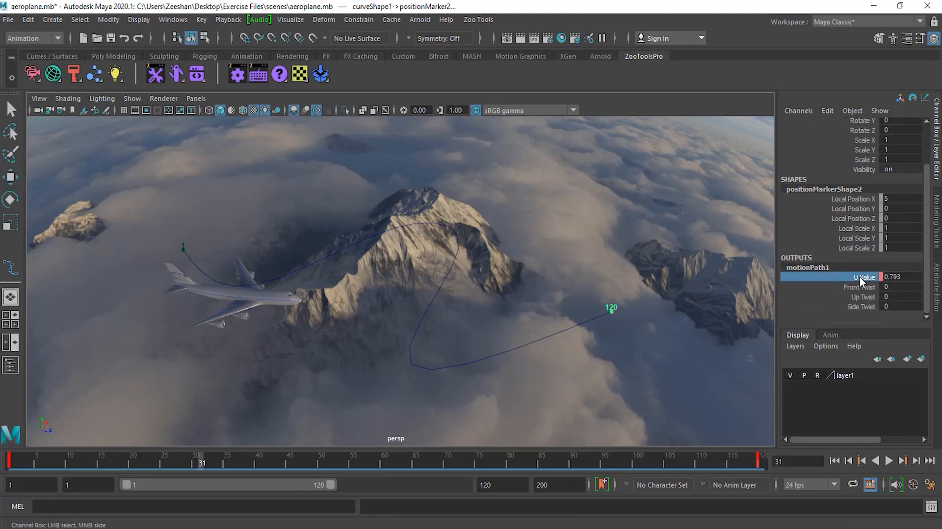
pyautogui.click(750, 461)
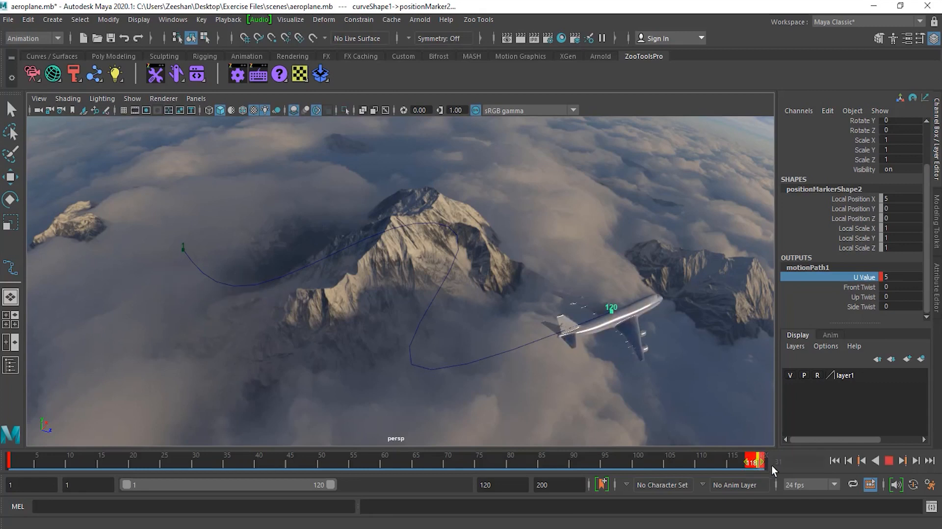
pyautogui.moveTo(675, 470); pyautogui.dragTo(368, 467)
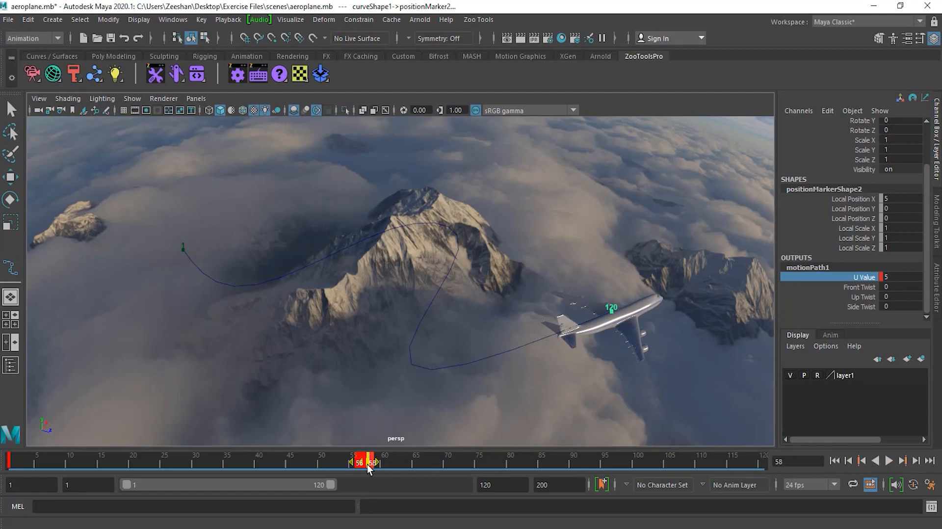
pyautogui.moveTo(0, 465); pyautogui.dragTo(259, 464)
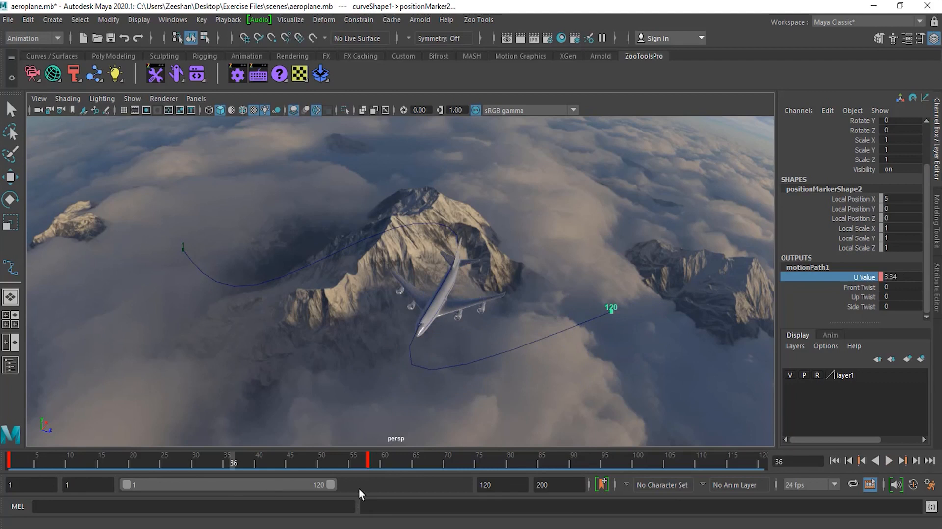
# Undo the retiming of the motion path's final U Value key
pyautogui.hotkey('ctrl', 'z')
pyautogui.hotkey('ctrl', 'z')
pyautogui.hotkey('ctrl', 'z')
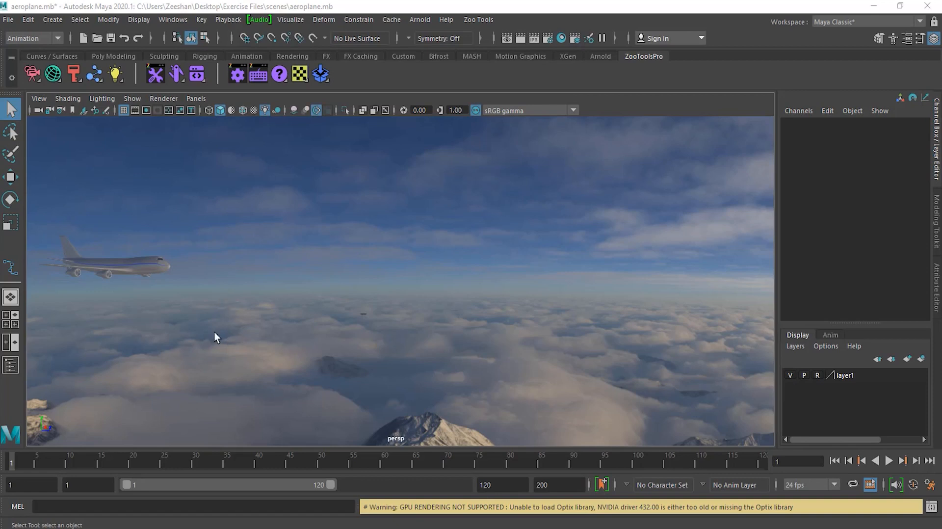
# Key the airplane at frame 1, and key it at frame 105 after moving it forward to a Translate Z of about 1310
pyautogui.click(150, 271)
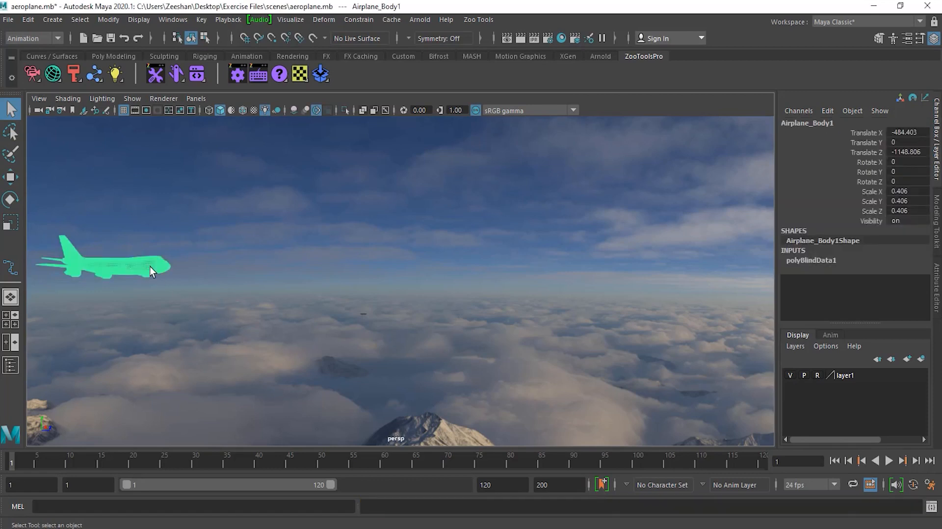
pyautogui.press('s')
pyautogui.hotkey('alt', 'v')
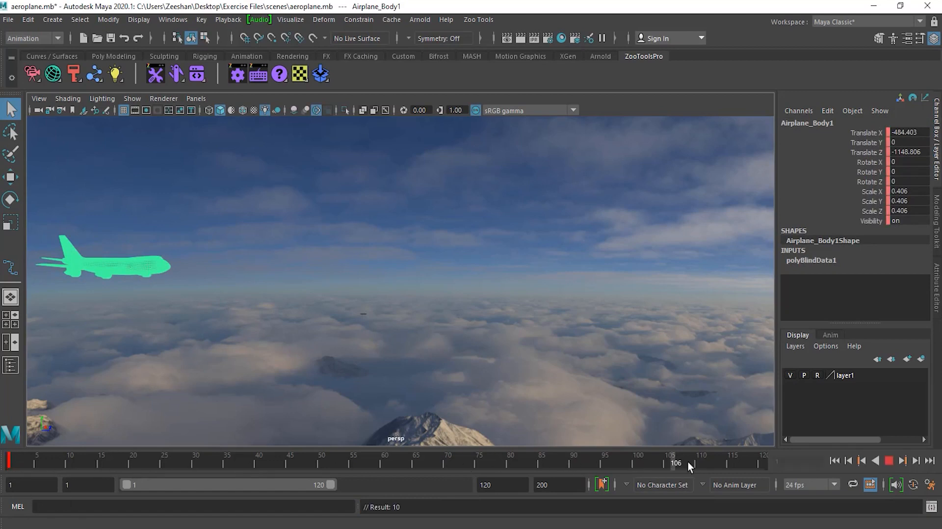
pyautogui.moveTo(662, 468); pyautogui.dragTo(665, 467)
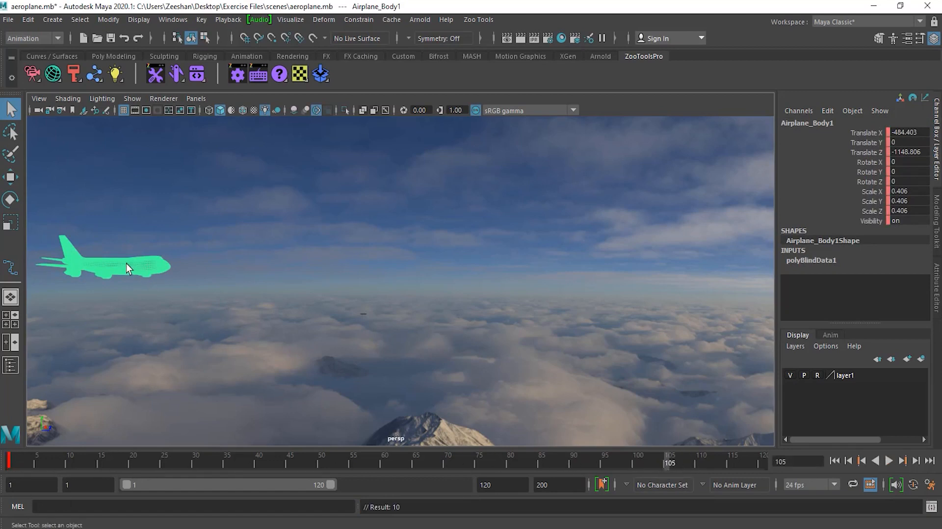
pyautogui.click(10, 176)
pyautogui.moveTo(157, 259); pyautogui.dragTo(717, 284)
pyautogui.press('s')
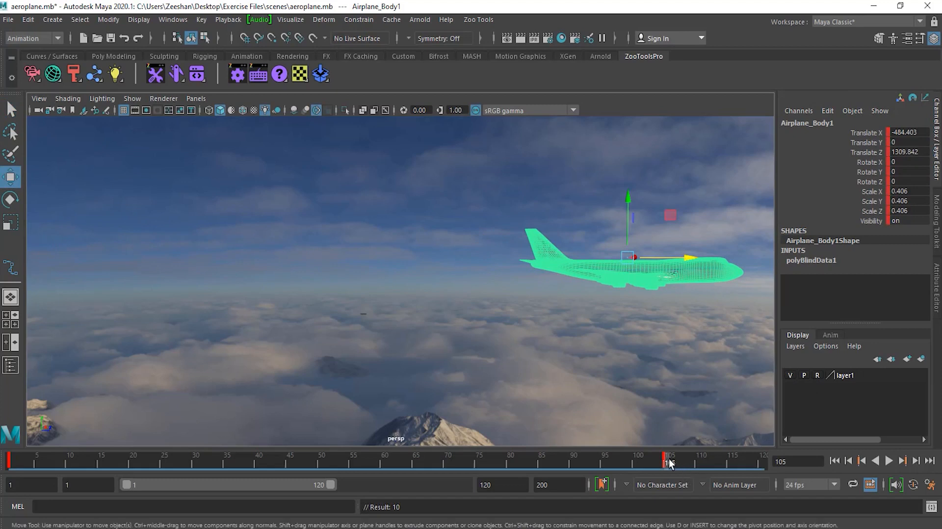
# Ghost the airplane at frame 50 using the Global preferences type of ghosting
pyautogui.hotkey('alt', 'v')
pyautogui.moveTo(9, 462); pyautogui.dragTo(319, 464)
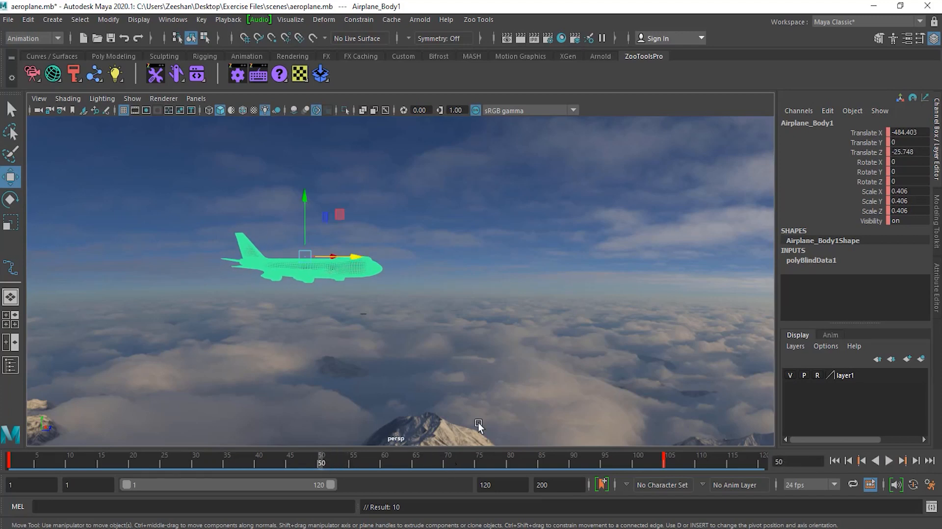
pyautogui.click(293, 20)
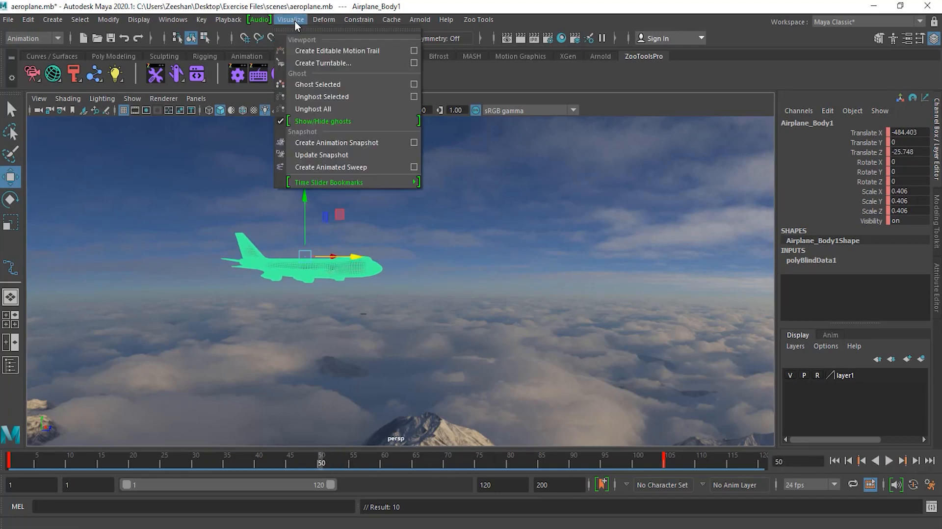
pyautogui.click(414, 84)
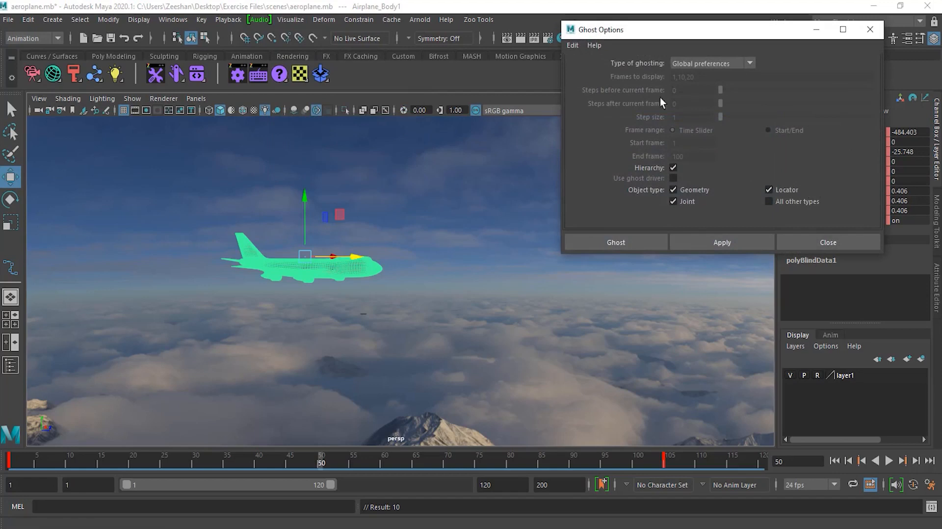
pyautogui.click(704, 64)
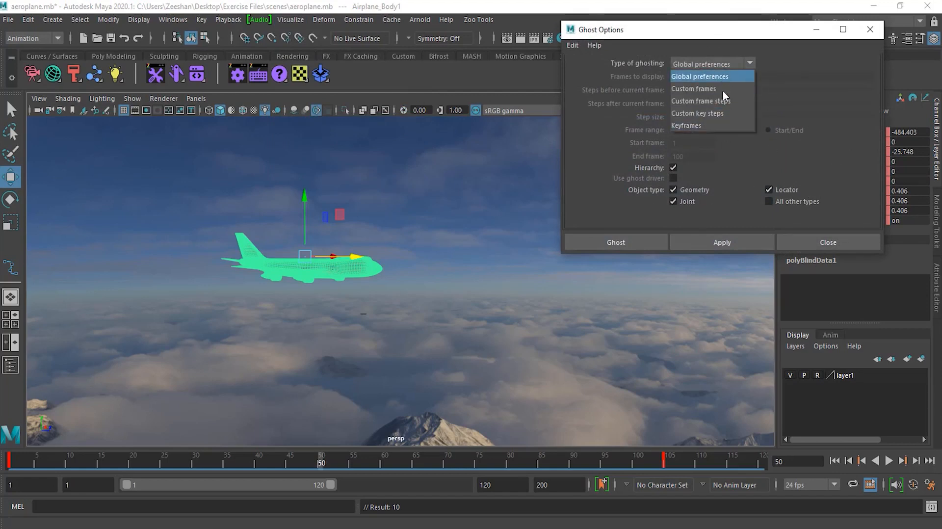
pyautogui.click(787, 50)
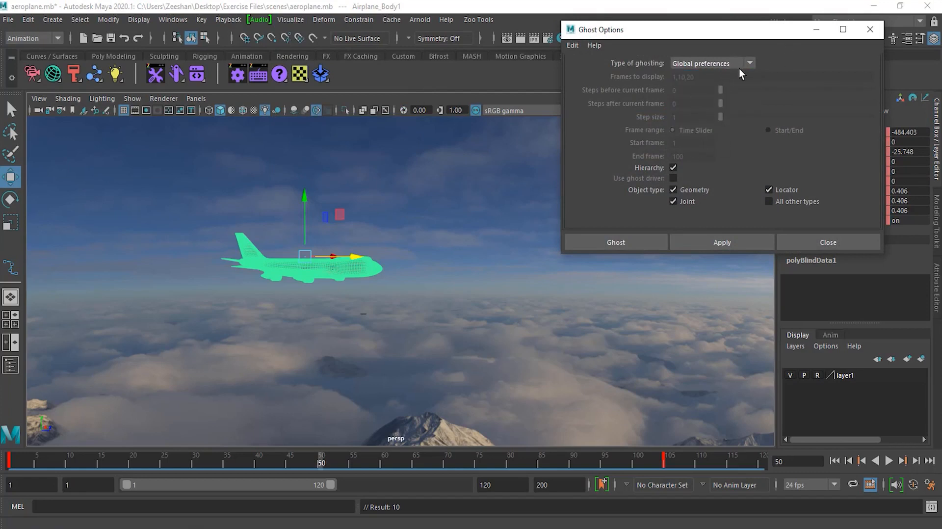
pyautogui.click(649, 243)
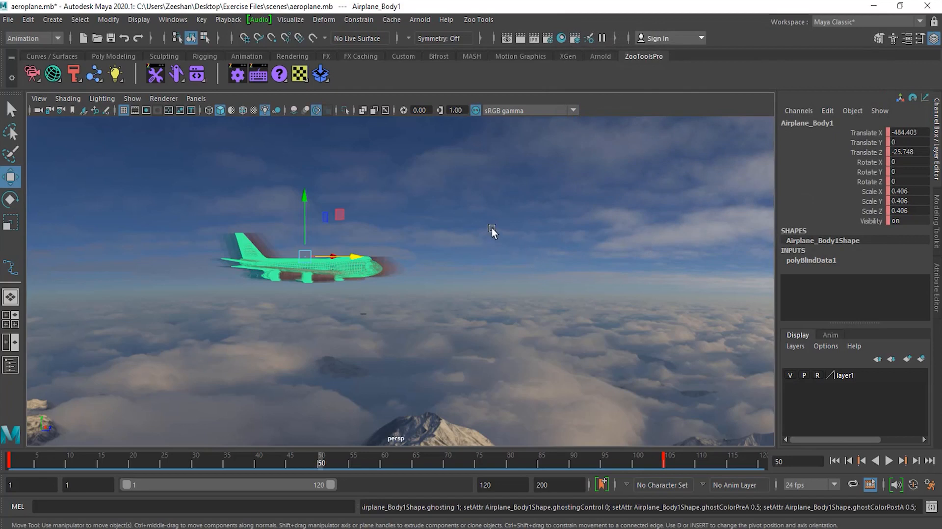
# Deselect the airplane and examine its before and after ghosts up close and while scrubbing to frame 36
pyautogui.click(494, 226)
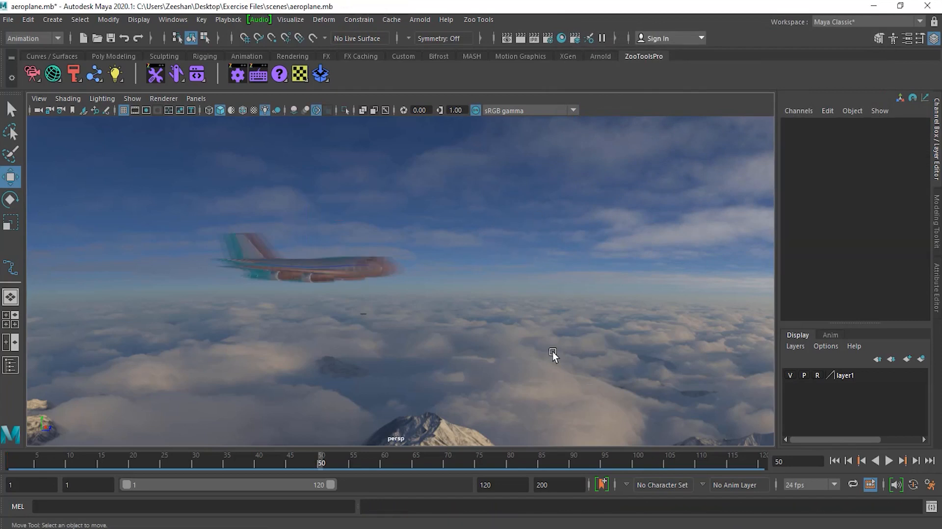
pyautogui.moveTo(323, 462); pyautogui.dragTo(305, 450)
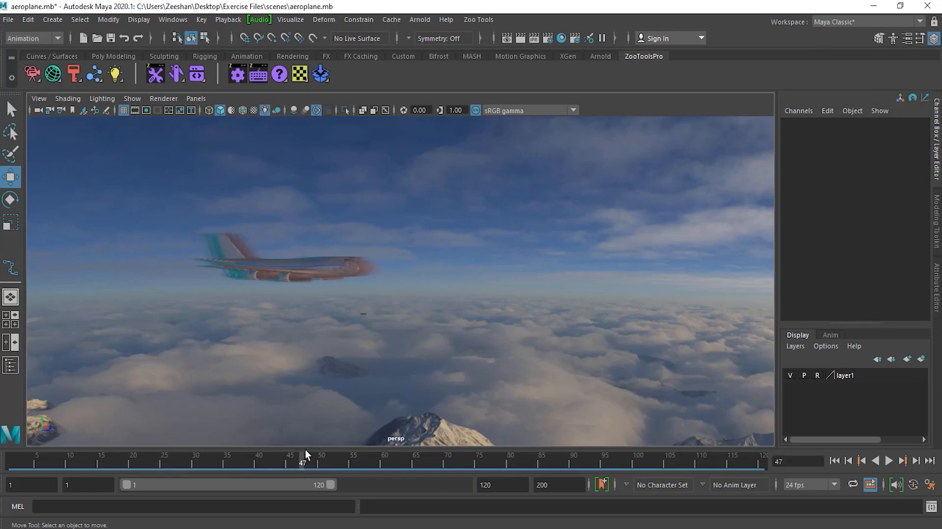
pyautogui.moveTo(206, 254); pyautogui.dragTo(408, 273, button='right')
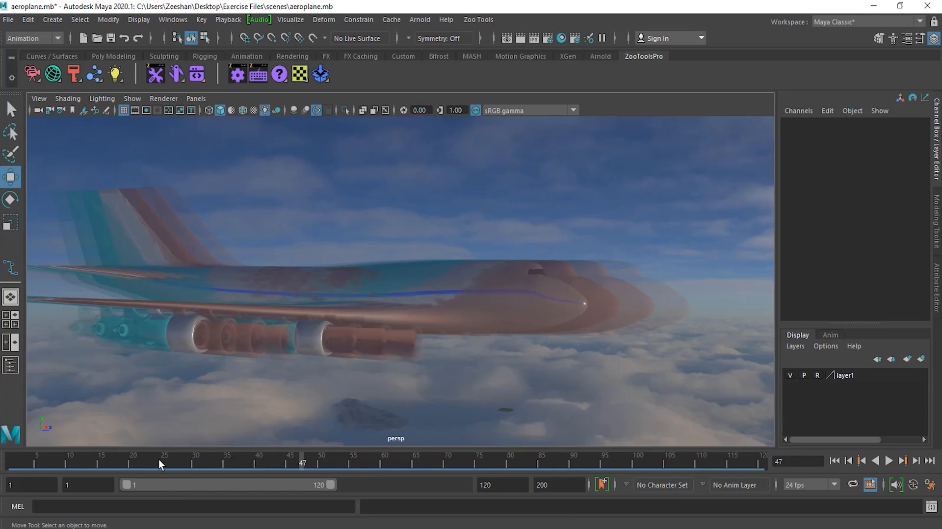
pyautogui.moveTo(304, 461)
pyautogui.mouseDown()
pyautogui.moveTo(273, 461)
pyautogui.moveTo(360, 458)
pyautogui.moveTo(303, 457)
pyautogui.mouseUp()
pyautogui.keyDown('alt'); pyautogui.moveTo(576, 288); pyautogui.dragTo(310, 296, button='right'); pyautogui.keyUp('alt')
pyautogui.moveTo(317, 468); pyautogui.dragTo(20, 461)
pyautogui.hotkey('alt', 'v')
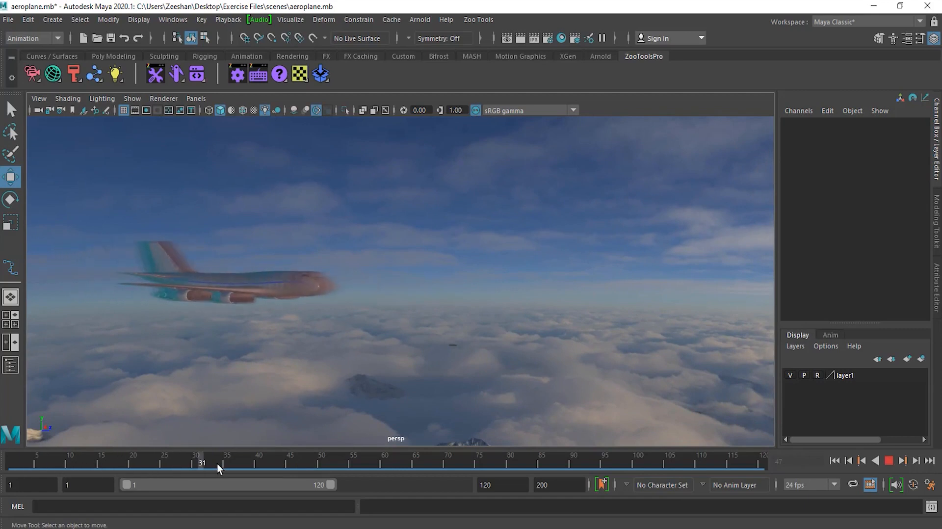
pyautogui.hotkey('alt', 'v')
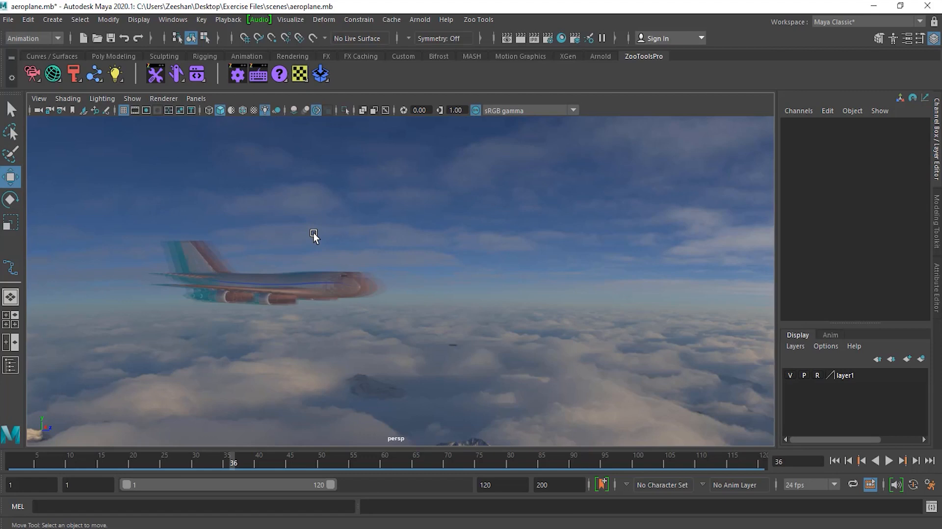
# Remove all ghosts from the scene, then deselect the airplane
pyautogui.click(308, 290)
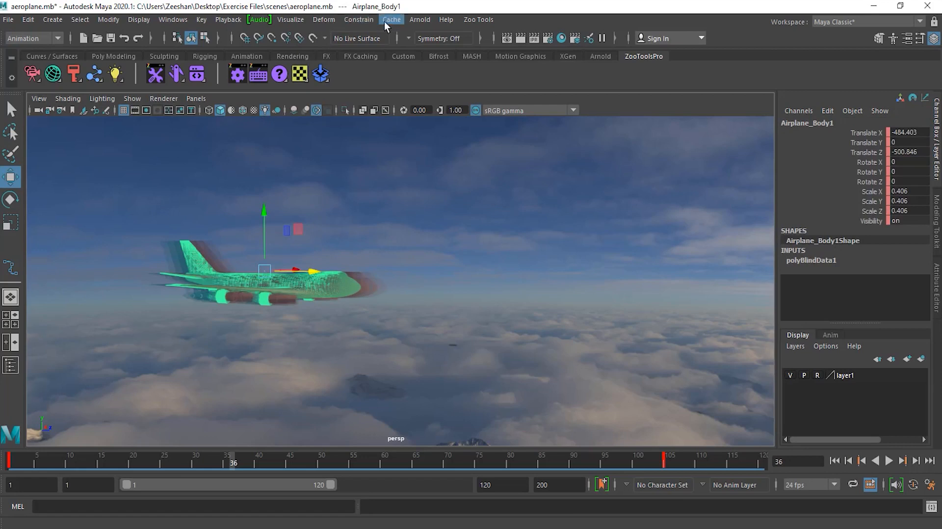
pyautogui.click(292, 19)
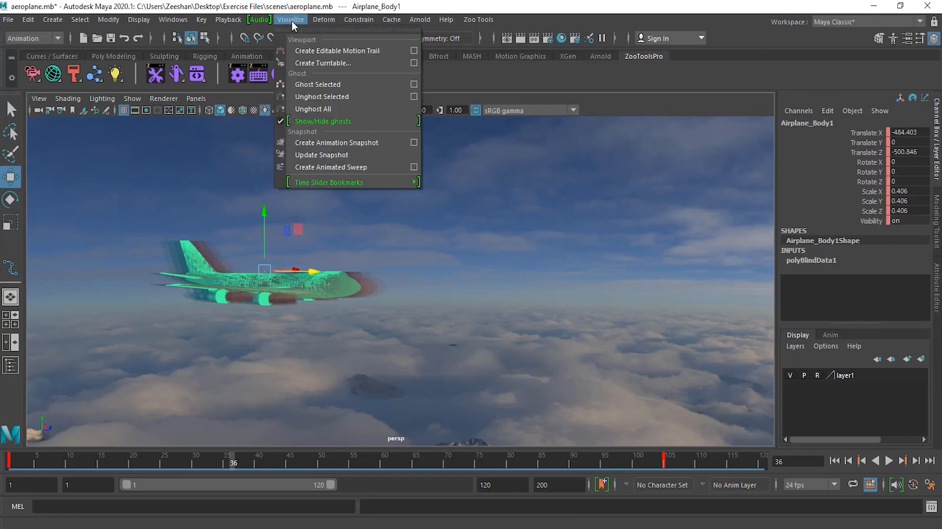
pyautogui.click(344, 108)
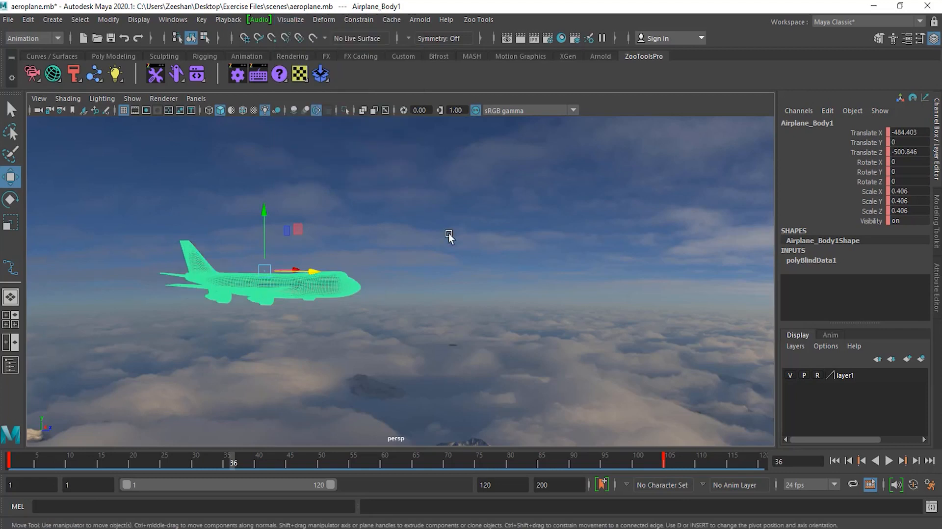
pyautogui.click(381, 250)
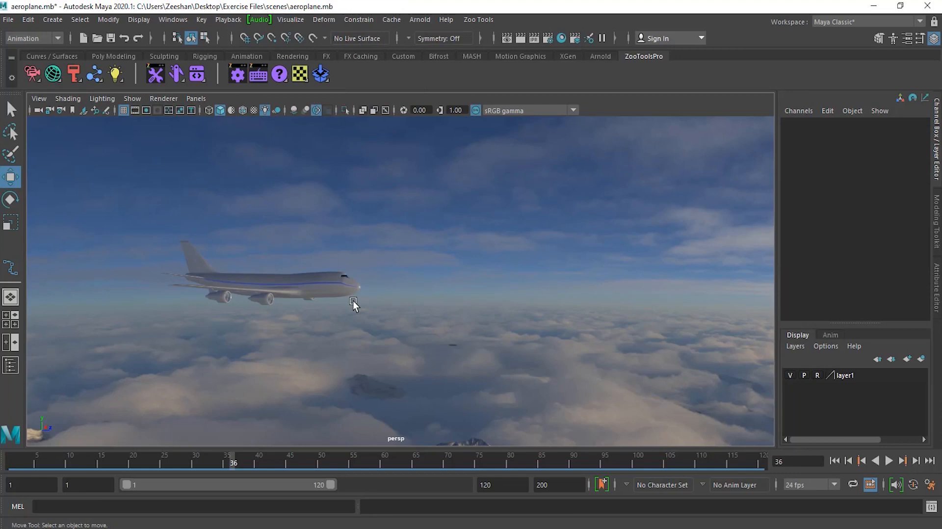
# Key the airplane at frame 55 after raising it to a Translate Y of about 337 and moving it back to a Translate Z of about 0.8
pyautogui.moveTo(231, 444); pyautogui.dragTo(352, 469)
pyautogui.click(163, 281)
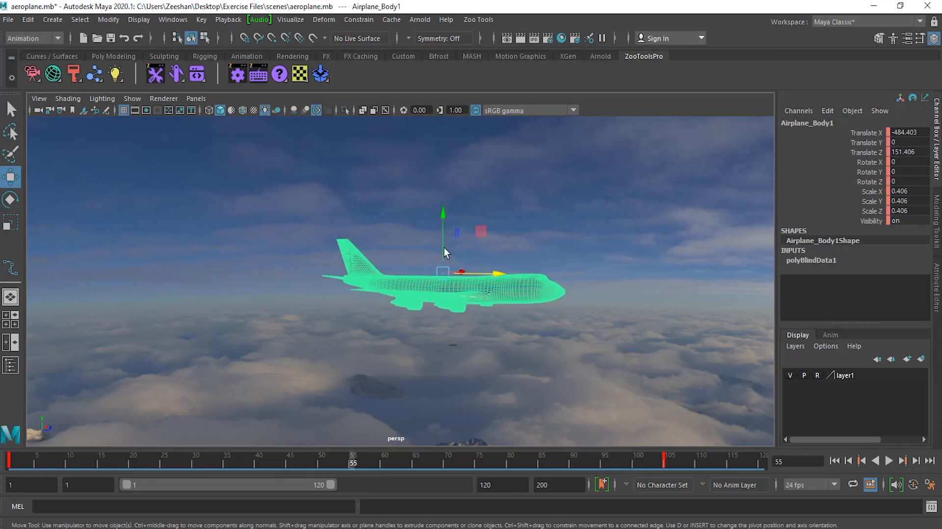
pyautogui.moveTo(441, 250); pyautogui.dragTo(455, 134)
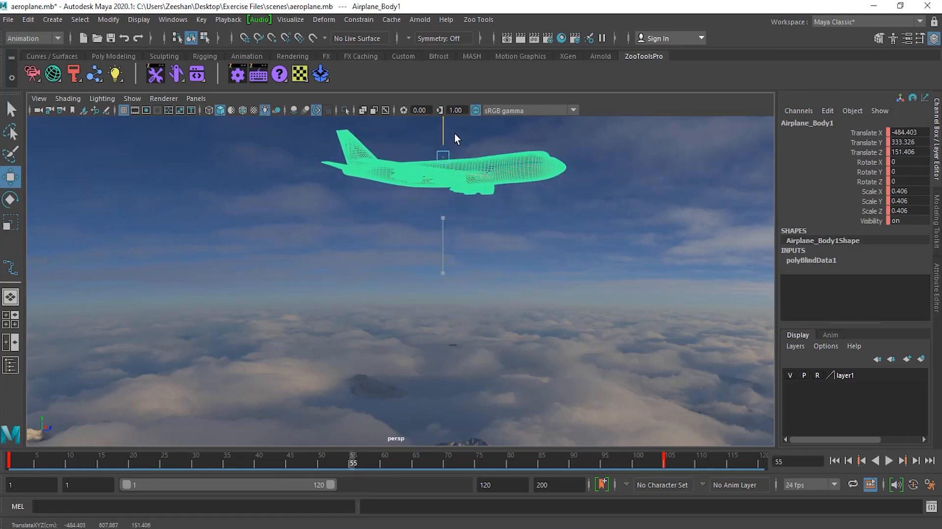
pyautogui.moveTo(500, 154); pyautogui.dragTo(452, 158)
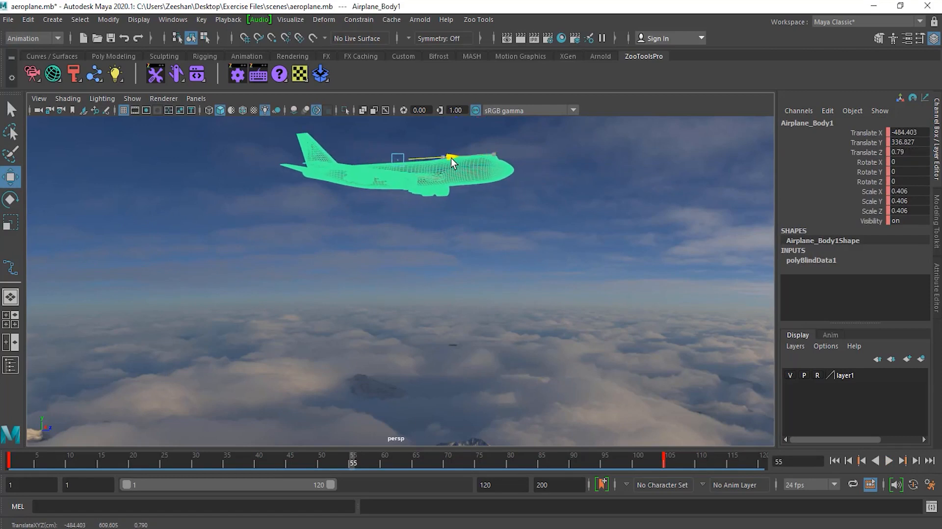
pyautogui.press('s')
# Widen the viewport by hiding the side panel, check the airplane at frame 105, and play the animation from frame 1
pyautogui.moveTo(347, 469); pyautogui.dragTo(665, 458)
pyautogui.click(938, 287)
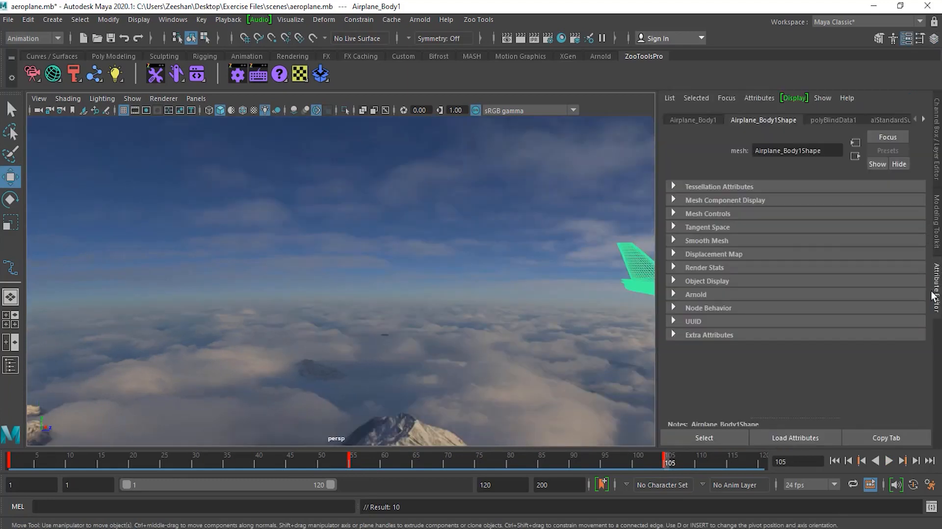
pyautogui.click(938, 289)
pyautogui.moveTo(910, 284); pyautogui.dragTo(887, 282)
pyautogui.keyDown('alt'); pyautogui.moveTo(890, 281); pyautogui.dragTo(675, 296, button='middle'); pyautogui.keyUp('alt')
pyautogui.keyDown('alt'); pyautogui.moveTo(674, 296); pyautogui.dragTo(685, 296, button='right'); pyautogui.keyUp('alt')
pyautogui.moveTo(660, 462); pyautogui.dragTo(10, 463)
pyautogui.keyDown('alt'); pyautogui.moveTo(361, 341); pyautogui.dragTo(286, 334, button='middle'); pyautogui.keyUp('alt')
pyautogui.hotkey('alt', 'v')
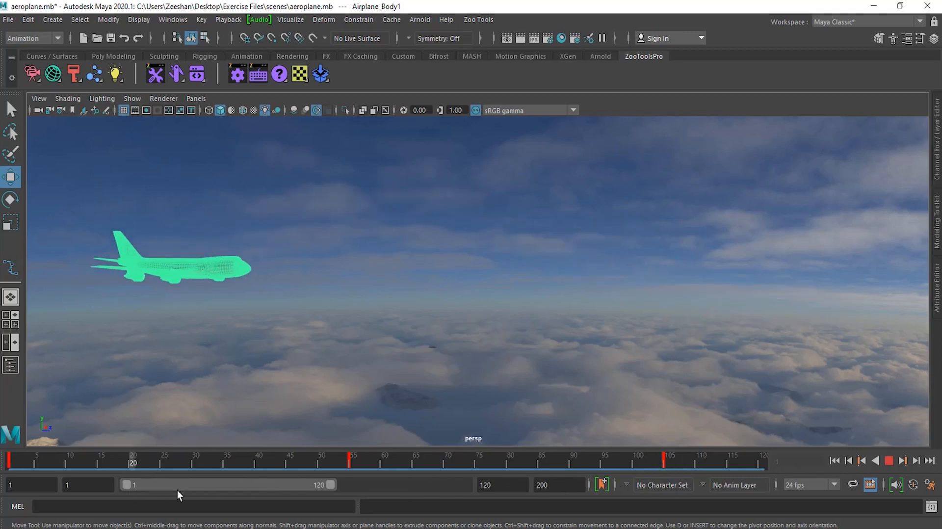
pyautogui.hotkey('alt', 'v')
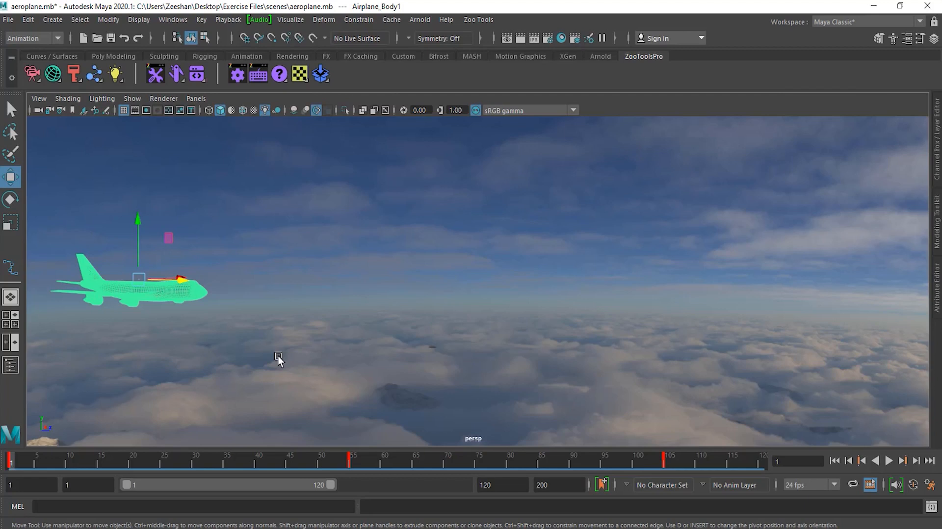
# Create an editable motion trail for the airplane with the Time Slider range, an increment of 1 and Always draw pinning
pyautogui.click(293, 20)
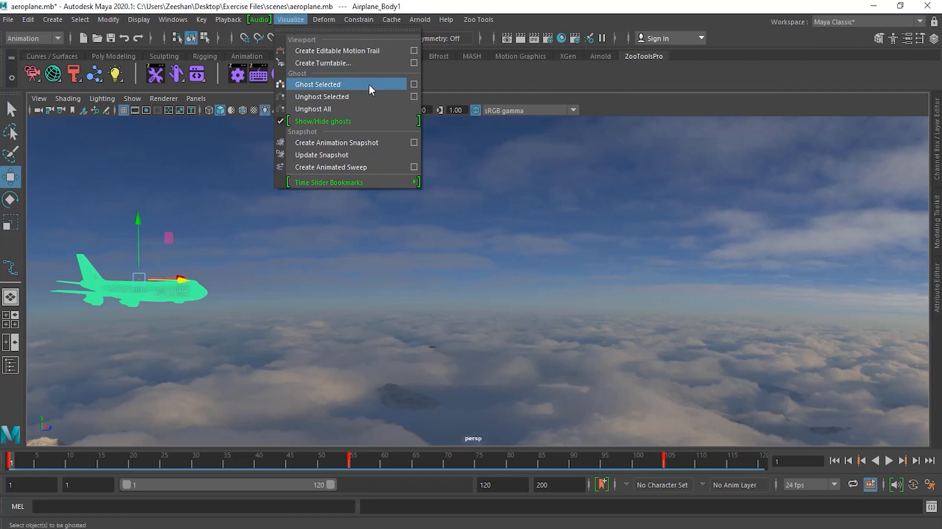
pyautogui.click(349, 88)
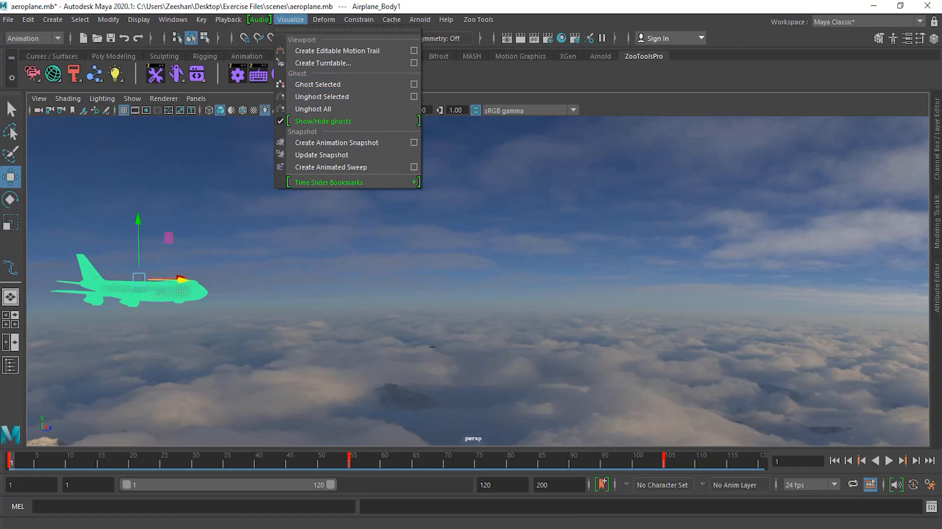
pyautogui.click(291, 20)
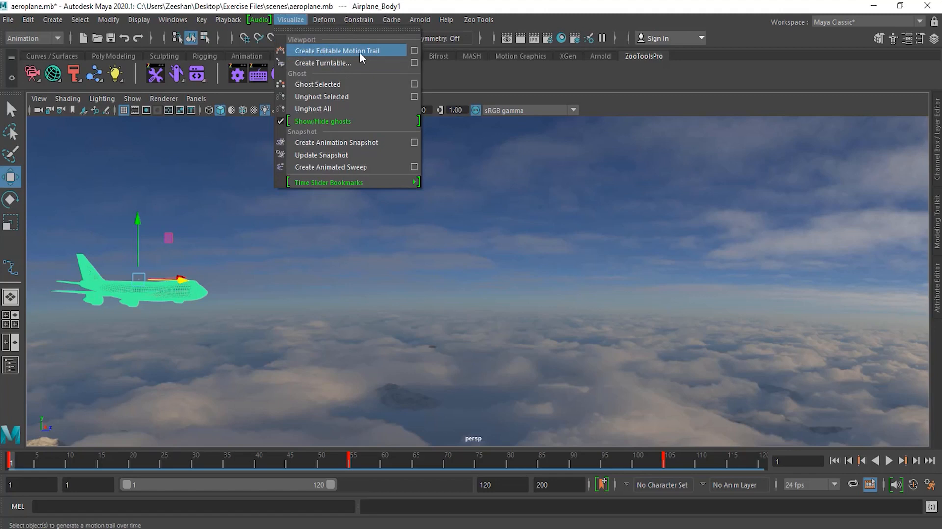
pyautogui.click(413, 51)
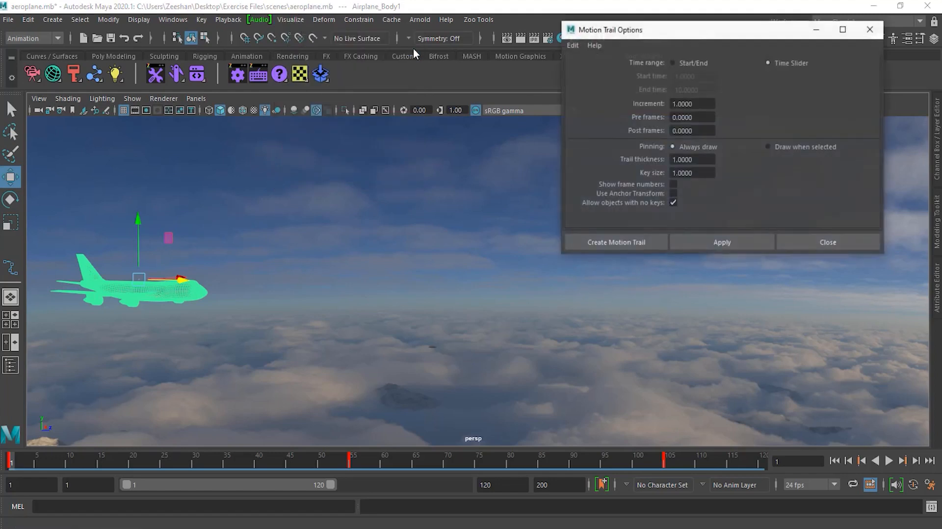
pyautogui.moveTo(727, 26); pyautogui.dragTo(649, 121)
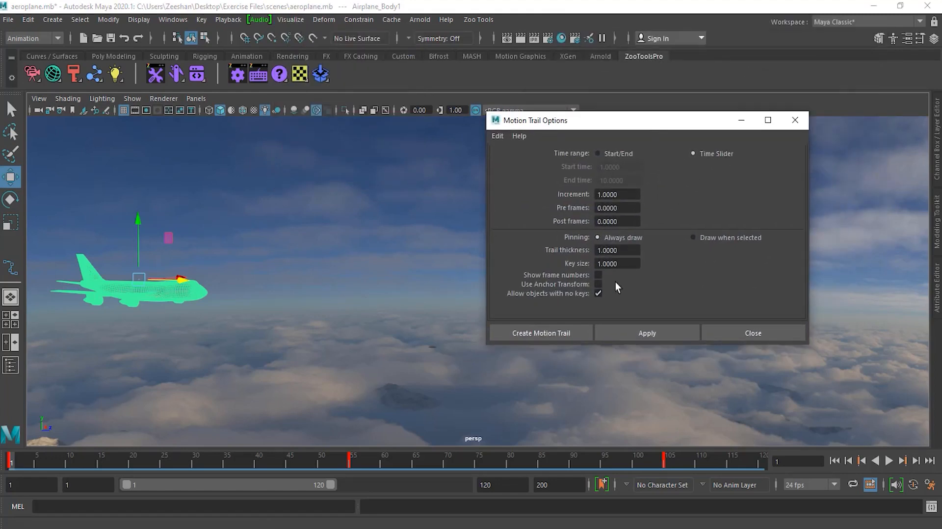
pyautogui.click(566, 333)
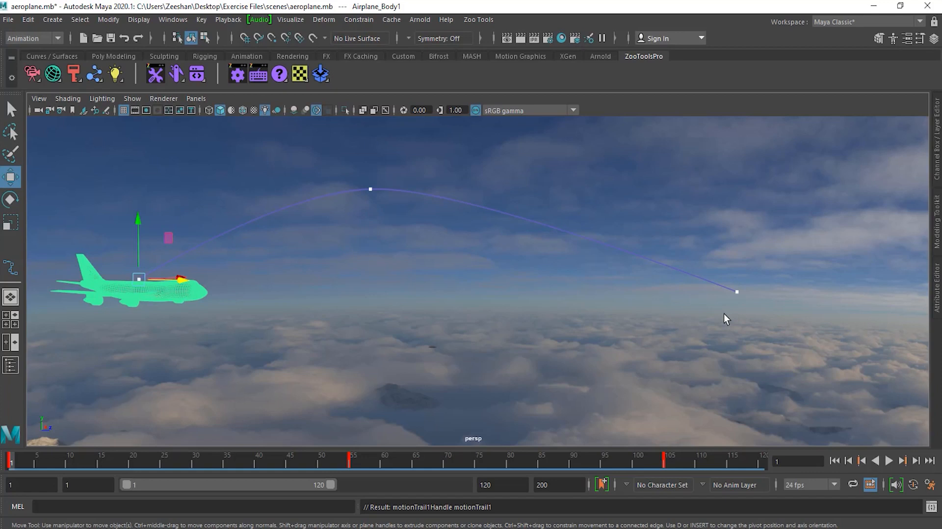
# Select the motion trail's middle and end keys and scrub to frame 46 to compare the past and future trail colors
pyautogui.click(370, 189)
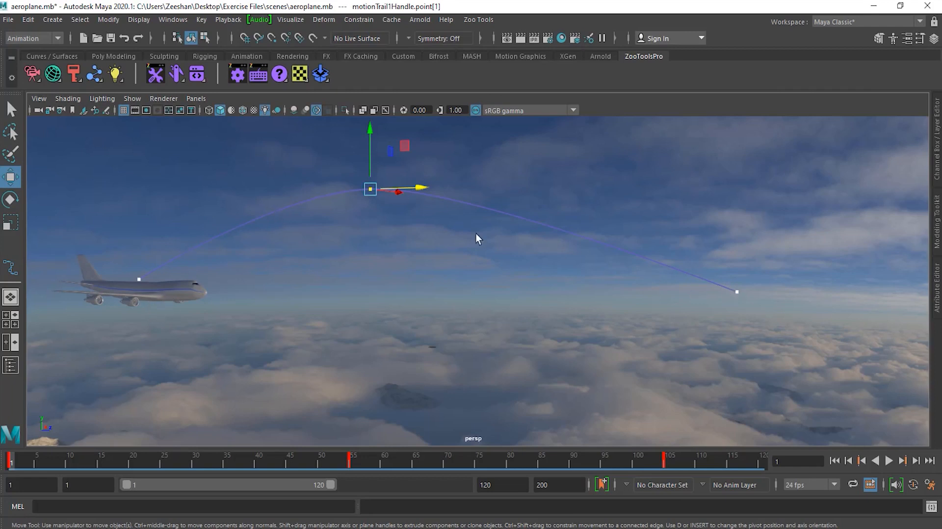
pyautogui.moveTo(19, 464); pyautogui.dragTo(296, 464)
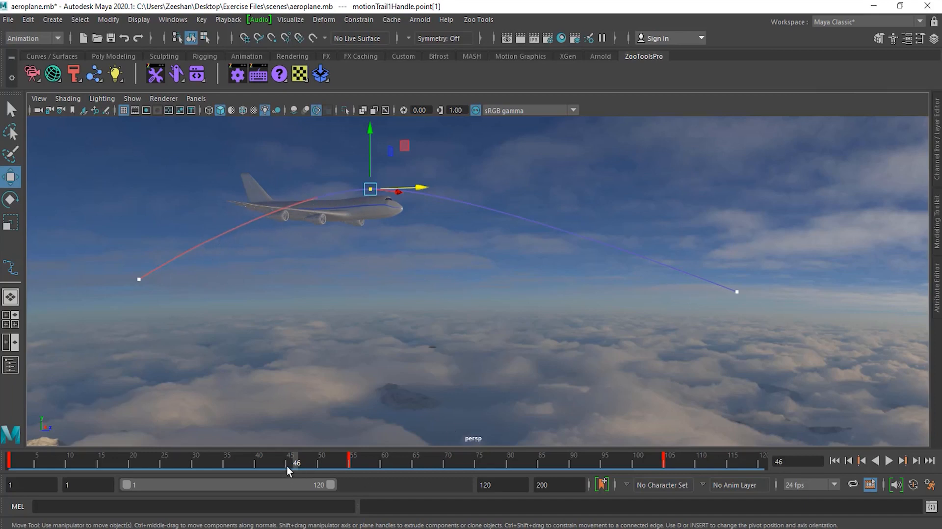
pyautogui.moveTo(296, 465); pyautogui.dragTo(296, 484)
pyautogui.click(737, 292)
# Move the trail's middle key far down, scrub to frame 89, and raise the key to a world height of about 643
pyautogui.click(370, 190)
pyautogui.moveTo(372, 154); pyautogui.dragTo(364, 383)
pyautogui.moveTo(296, 467); pyautogui.dragTo(566, 479)
pyautogui.moveTo(371, 385); pyautogui.dragTo(366, 143)
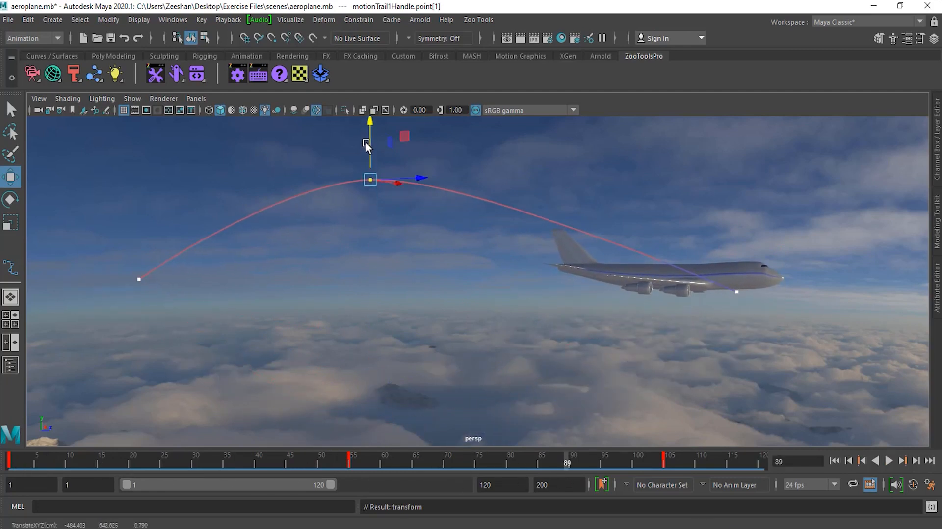
# Shift the trail's middle key sideways along X, raise it slightly, and play the reshaped flight path up to frame 77
pyautogui.keyDown('alt'); pyautogui.moveTo(420, 238); pyautogui.dragTo(405, 276); pyautogui.keyUp('alt')
pyautogui.moveTo(382, 190); pyautogui.dragTo(561, 190)
pyautogui.keyDown('alt'); pyautogui.moveTo(520, 245); pyautogui.dragTo(575, 311); pyautogui.keyUp('alt')
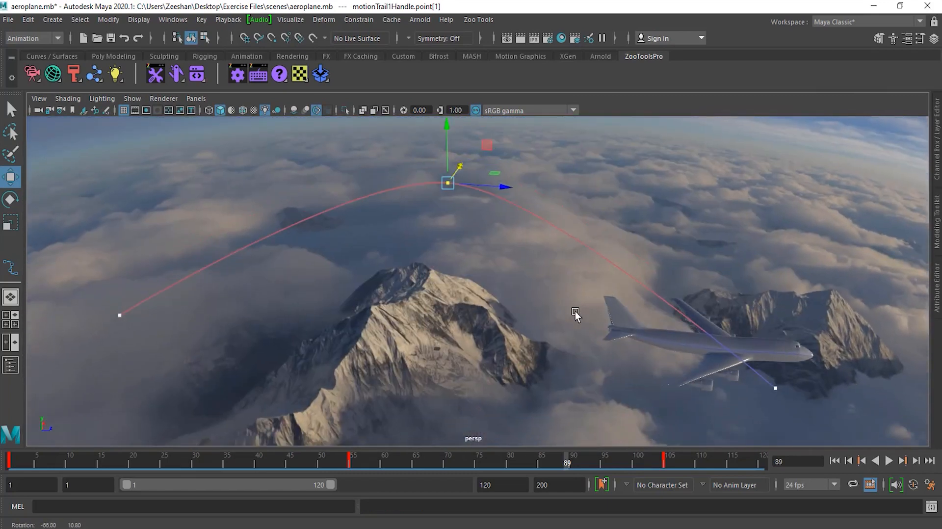
pyautogui.moveTo(446, 154); pyautogui.dragTo(439, 133)
pyautogui.hotkey('alt', 'v')
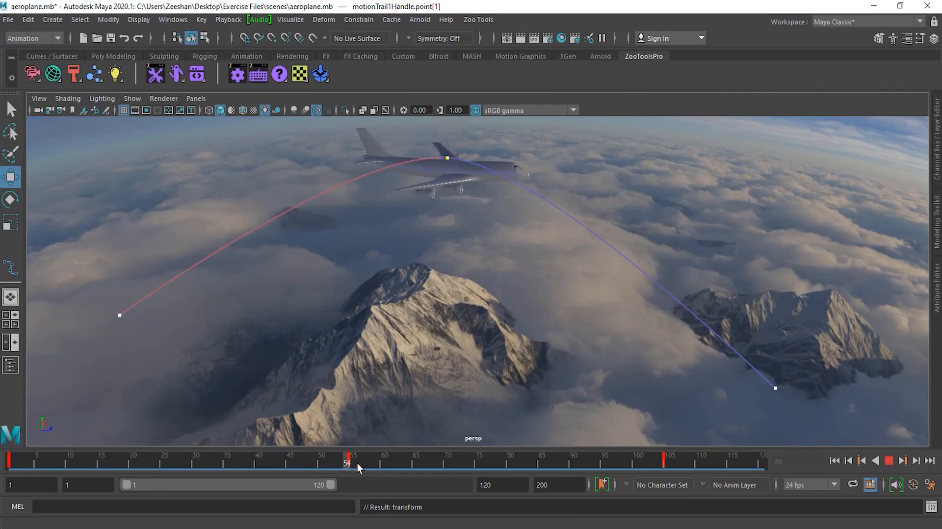
pyautogui.hotkey('alt', 'v')
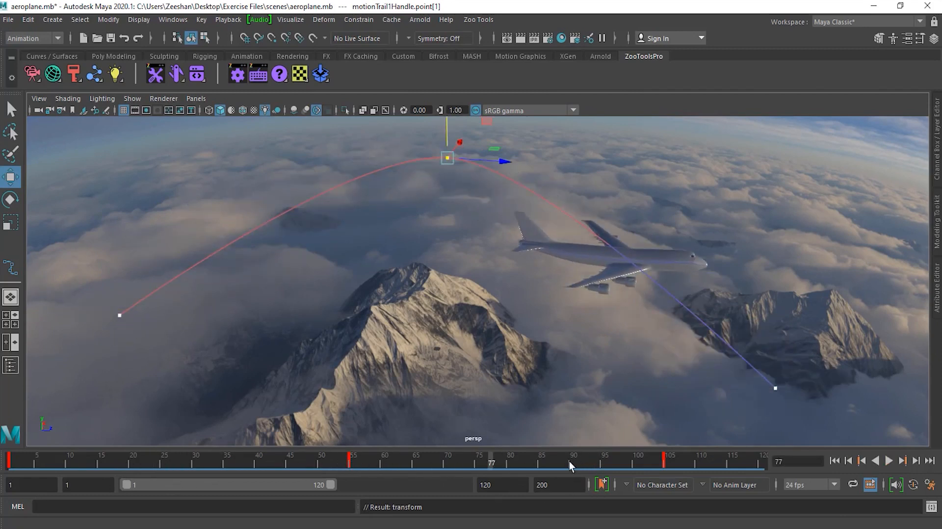
# Show the Outliner, select motionTrail1Handle, and examine its shape's trail, keyframe and frame marker attributes
pyautogui.click(10, 365)
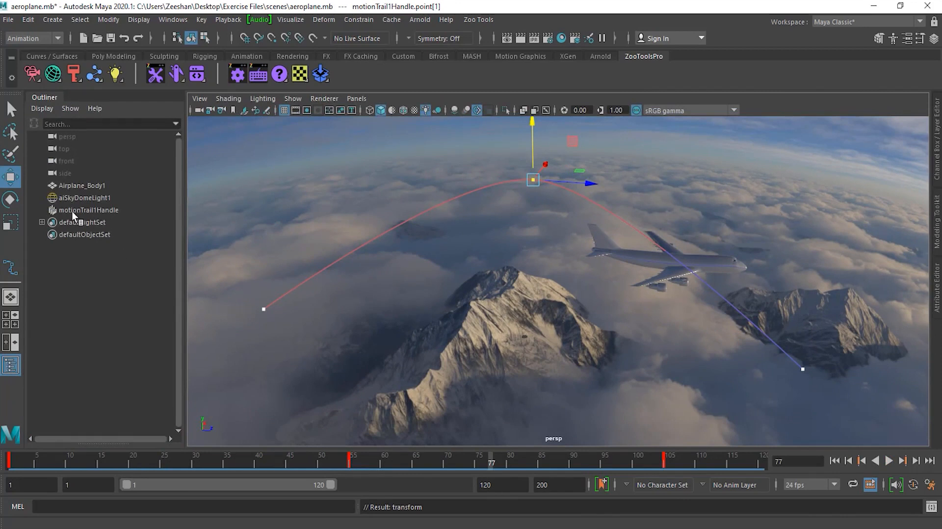
pyautogui.click(92, 210)
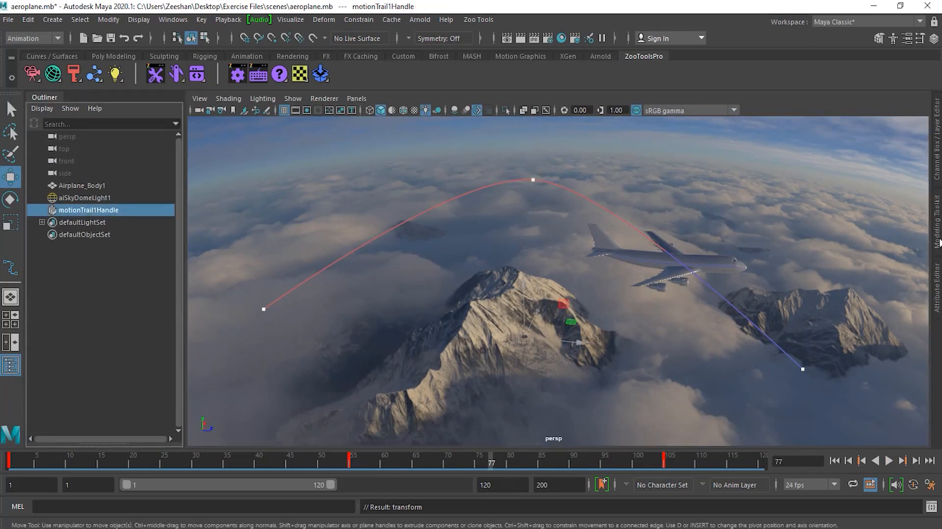
pyautogui.click(938, 289)
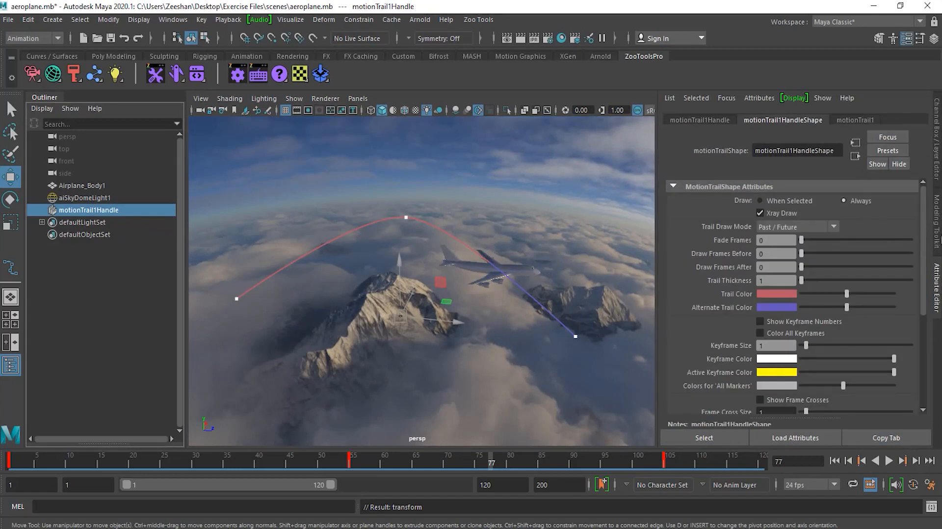
pyautogui.scroll(-5, 921, 242)
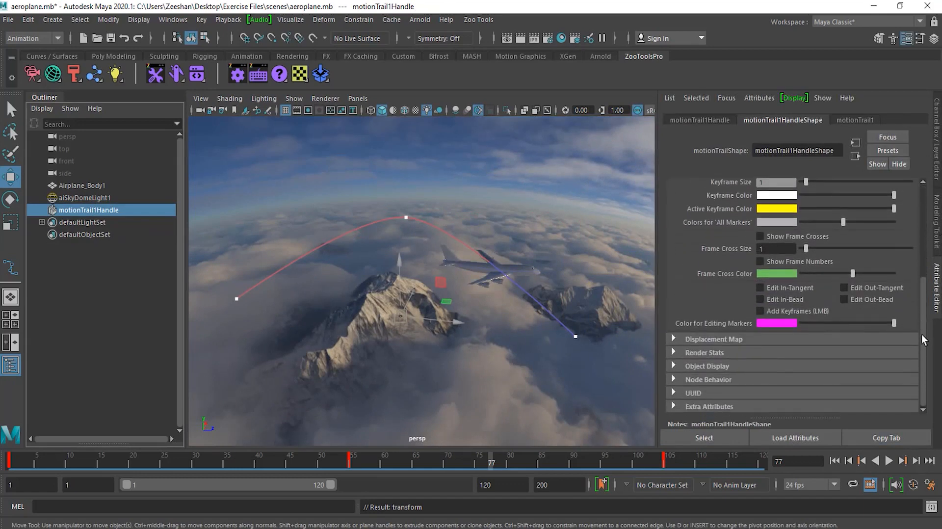
pyautogui.scroll(5, 919, 239)
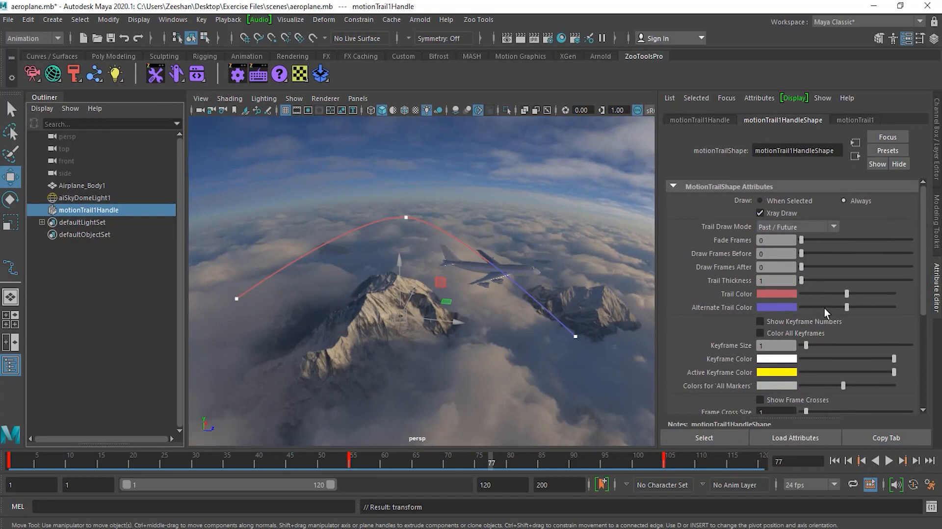
pyautogui.moveTo(919, 259); pyautogui.dragTo(921, 299)
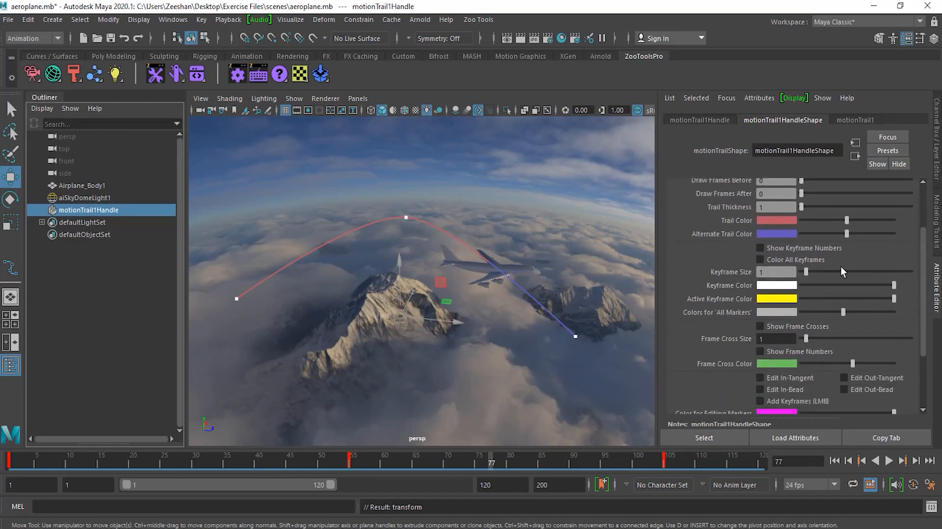
# Review the motionTrail1 time attributes and the handle's transform attributes, and return to the MotionTrailShape color and keyframe settings
pyautogui.click(860, 121)
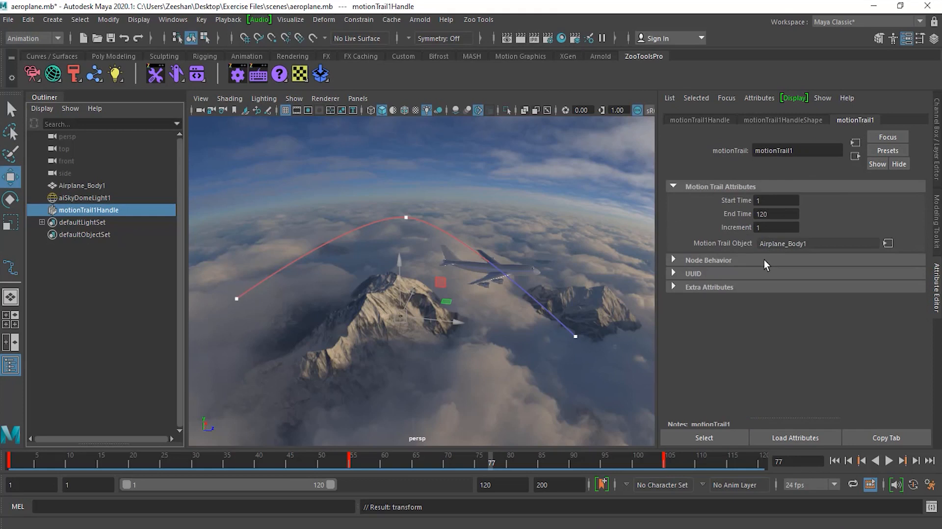
pyautogui.click(726, 121)
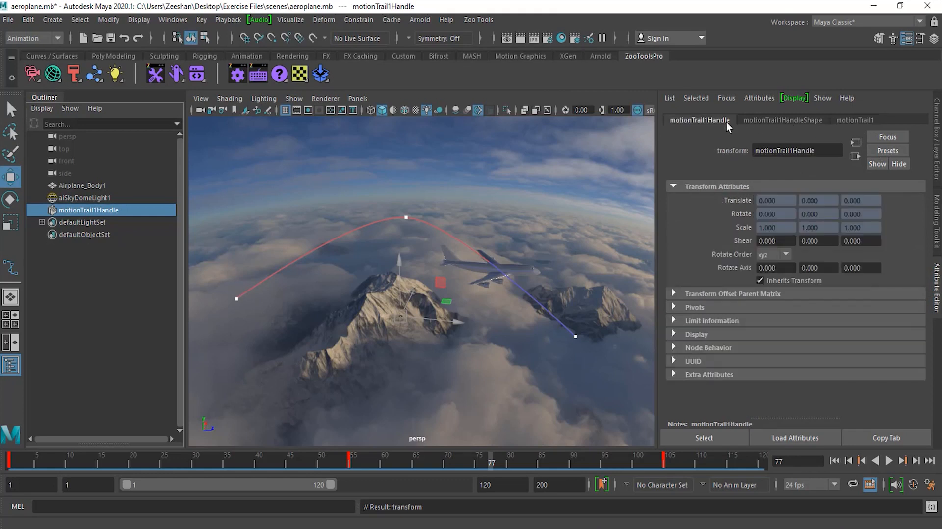
pyautogui.click(782, 121)
pyautogui.moveTo(924, 298); pyautogui.dragTo(924, 243)
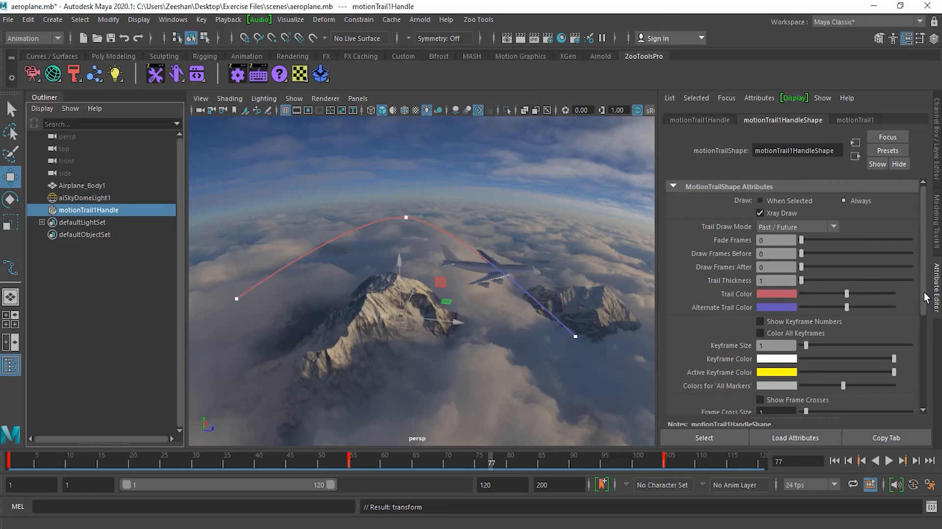
pyautogui.moveTo(926, 293); pyautogui.dragTo(926, 324)
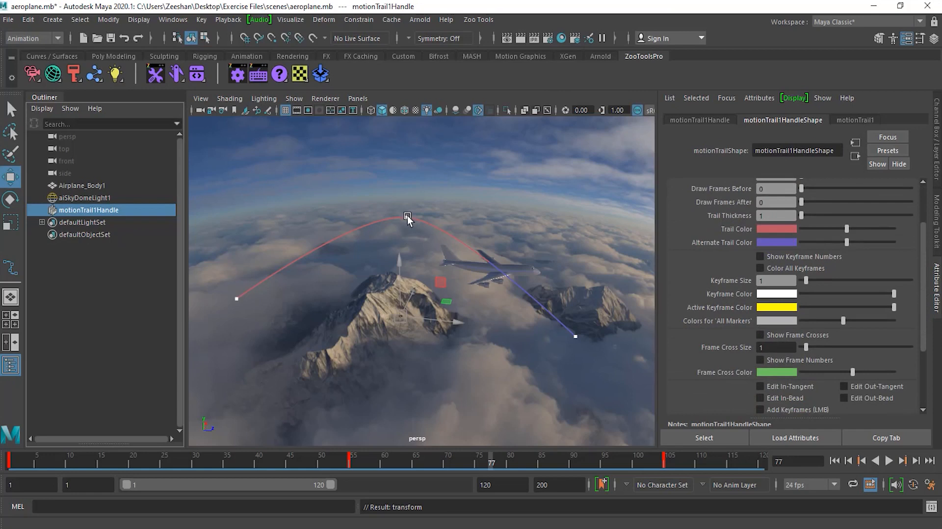
pyautogui.moveTo(926, 238); pyautogui.dragTo(928, 198)
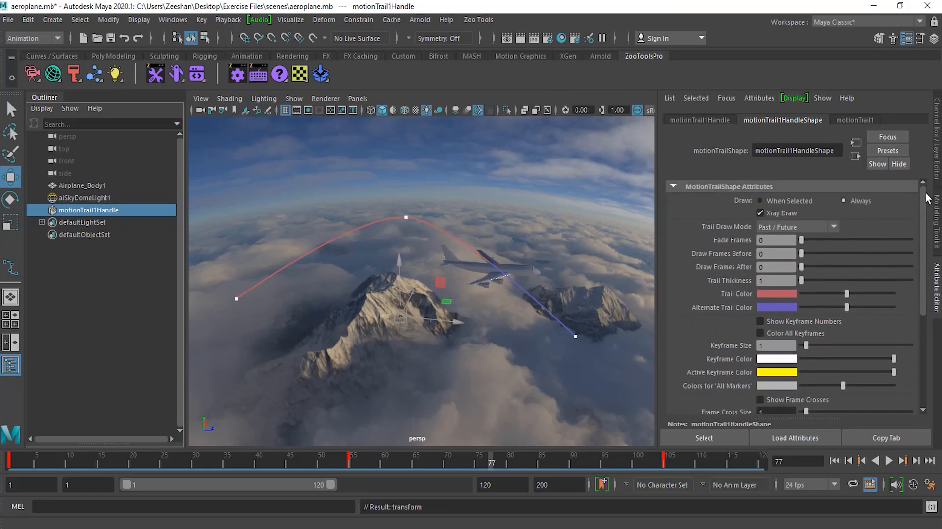
# At frame 26, raise Airplane_Body1 to a world height of about 1083 and key its position
pyautogui.moveTo(287, 458); pyautogui.dragTo(541, 464)
pyautogui.moveTo(427, 472); pyautogui.dragTo(170, 466)
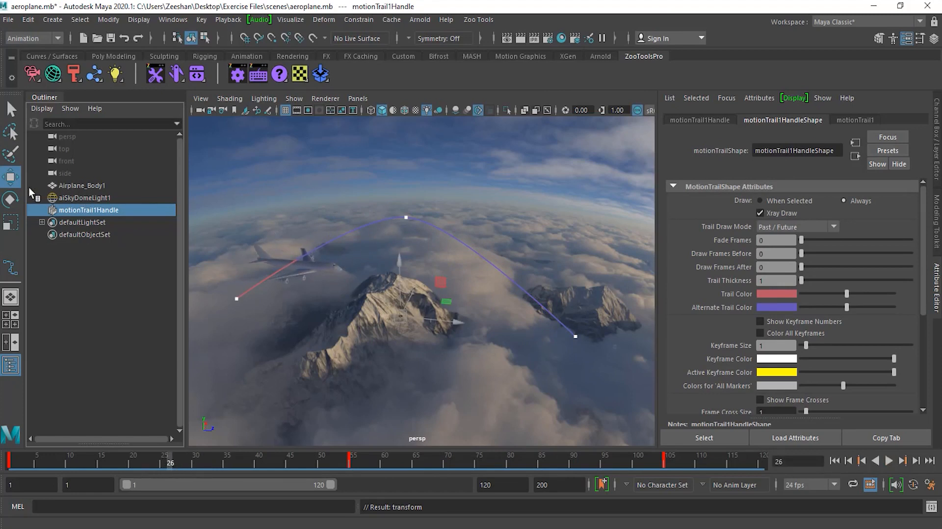
pyautogui.click(92, 184)
pyautogui.rightClick(89, 187)
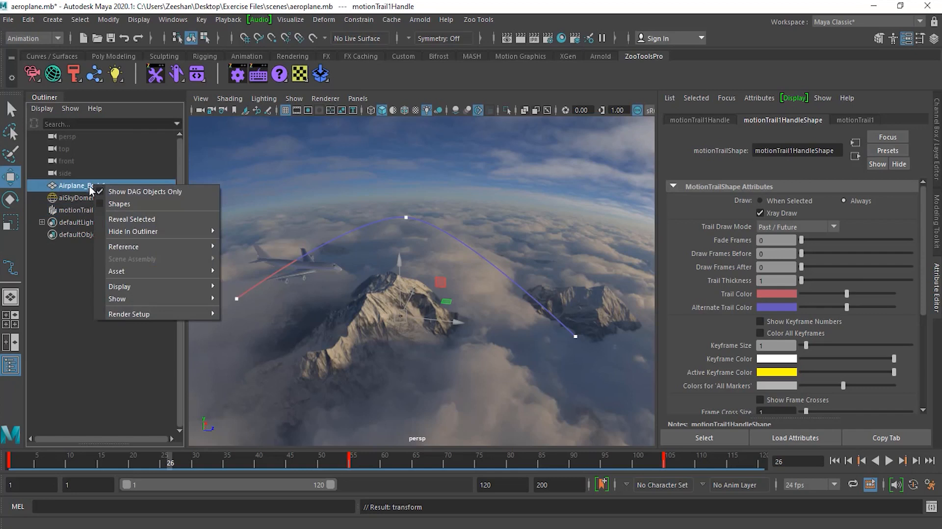
pyautogui.press('Escape')
pyautogui.moveTo(292, 228); pyautogui.dragTo(281, 146)
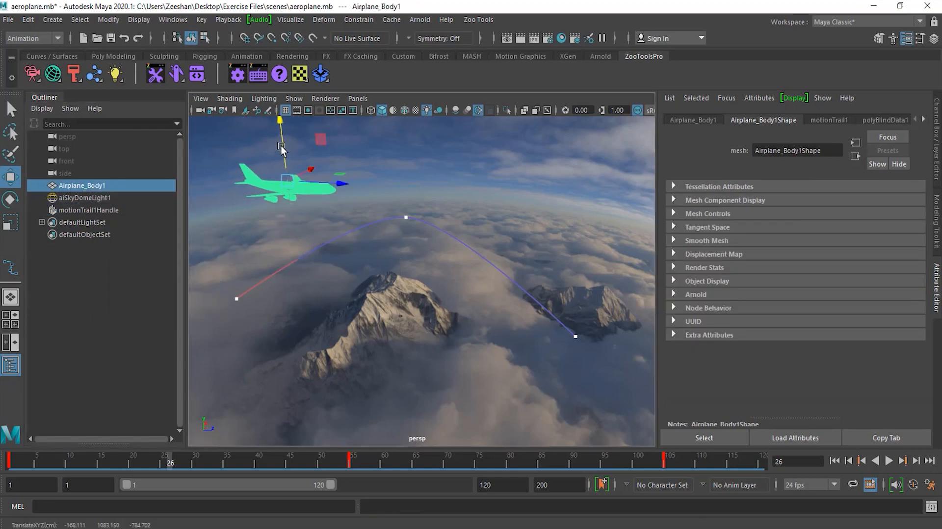
pyautogui.press('s')
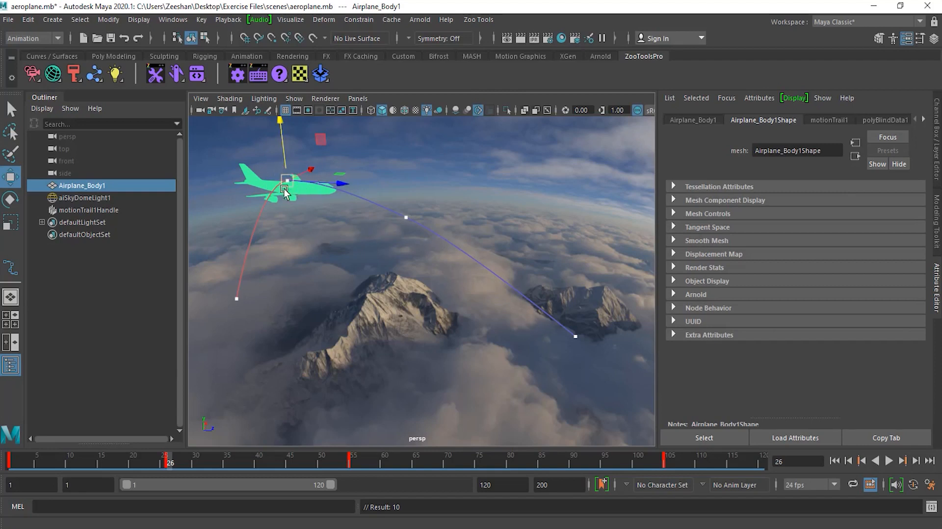
# Rotate the airplane 105° about Y and 120° about X at frame 26, and key the rotation
pyautogui.keyDown('alt'); pyautogui.moveTo(388, 253); pyautogui.dragTo(348, 293); pyautogui.keyUp('alt')
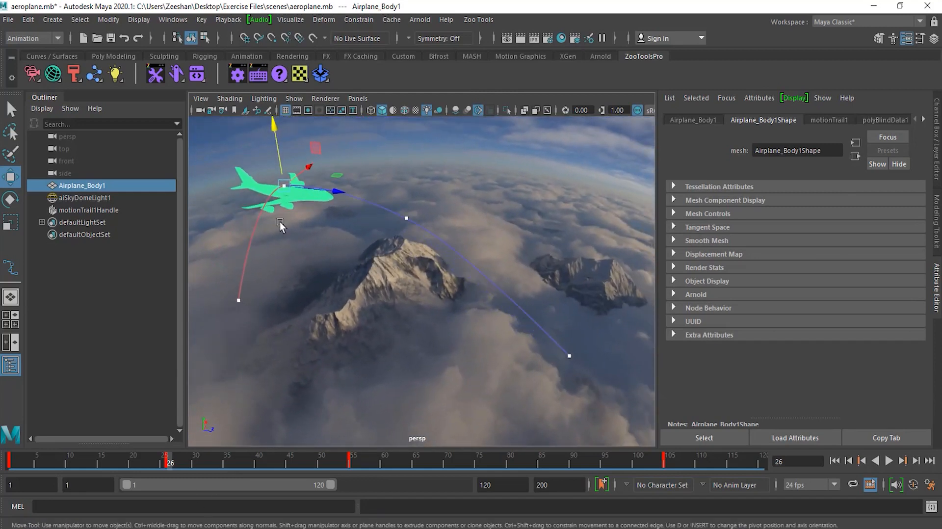
pyautogui.click(9, 199)
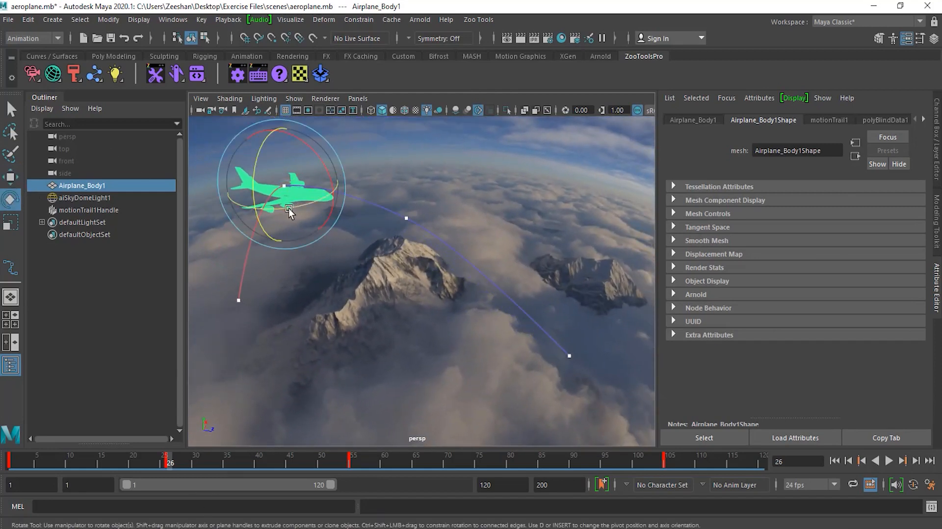
pyautogui.moveTo(288, 209); pyautogui.dragTo(368, 202)
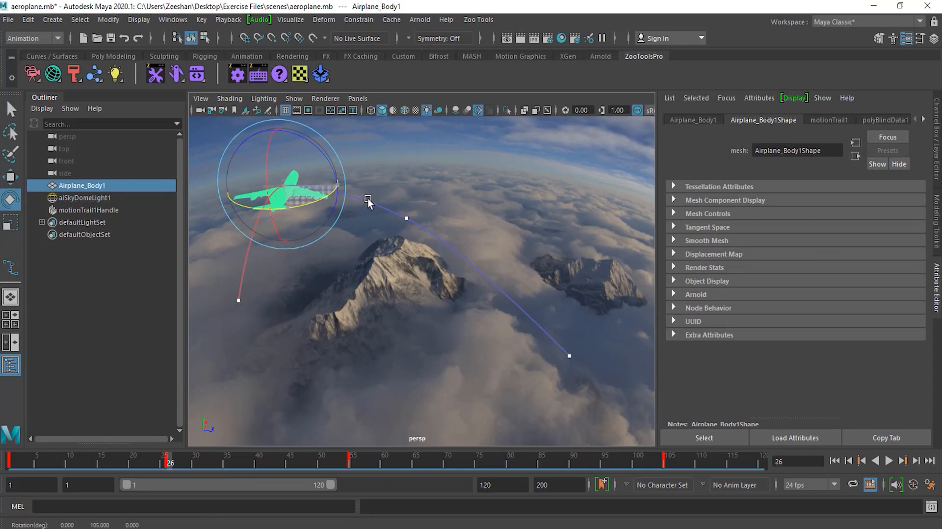
pyautogui.moveTo(261, 181); pyautogui.dragTo(274, 272)
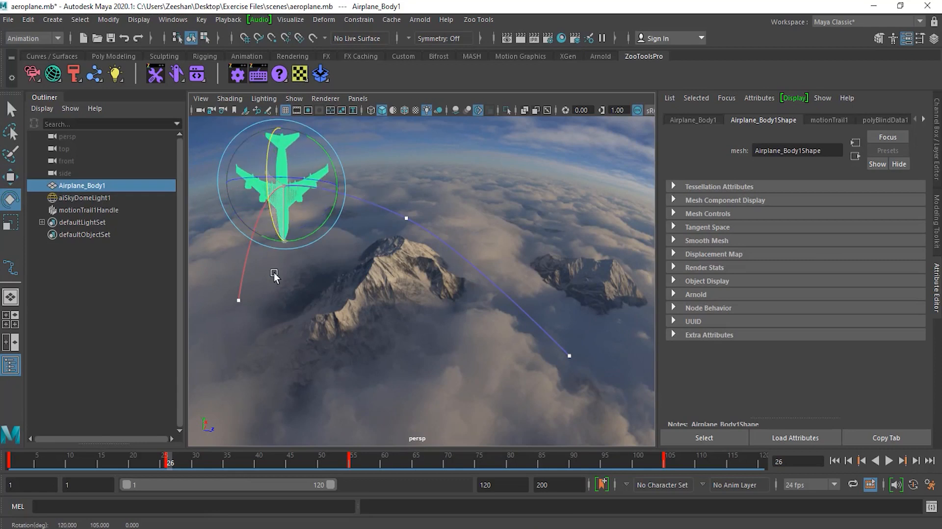
pyautogui.press('s')
# At frame 77, move the airplane well off the path, rotate it -105° about Y, and key it
pyautogui.moveTo(171, 469); pyautogui.dragTo(492, 463)
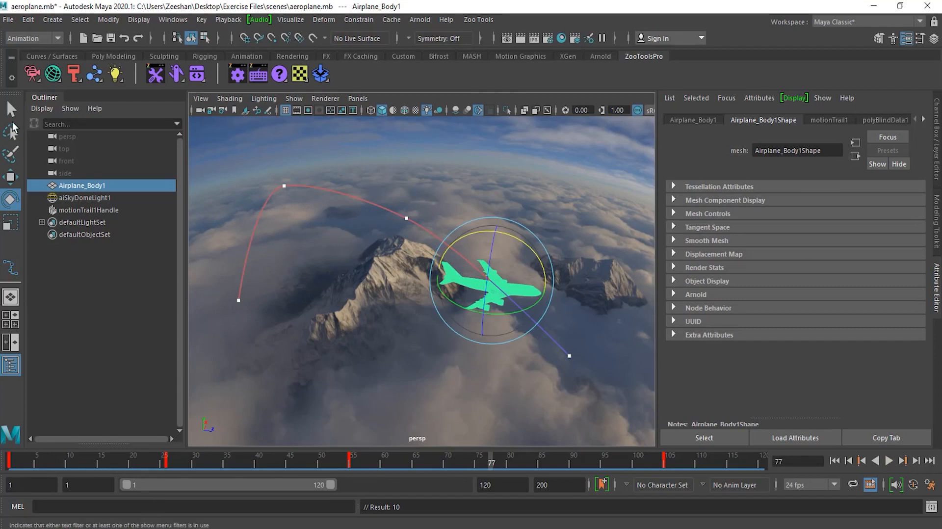
pyautogui.click(10, 176)
pyautogui.keyDown('alt'); pyautogui.moveTo(521, 311); pyautogui.dragTo(251, 354); pyautogui.keyUp('alt')
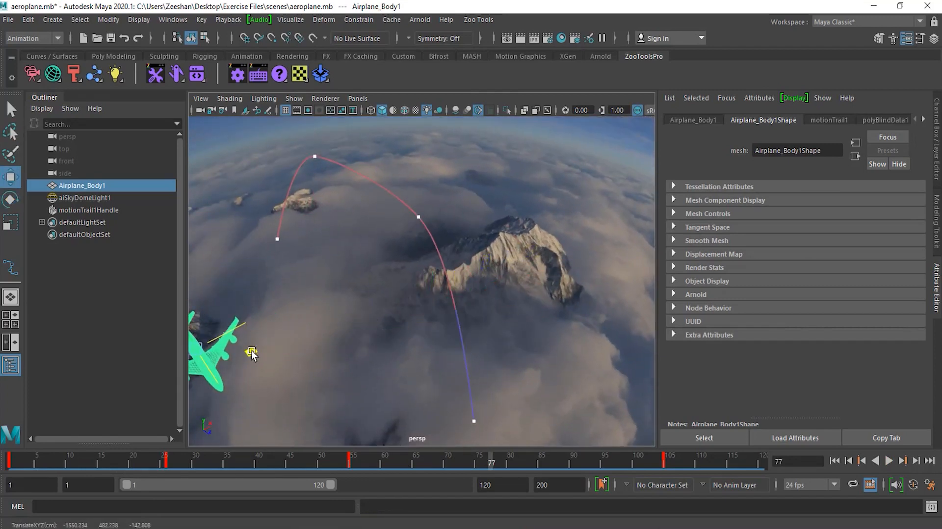
pyautogui.keyDown('alt'); pyautogui.moveTo(280, 348); pyautogui.dragTo(372, 300, button='middle'); pyautogui.keyUp('alt')
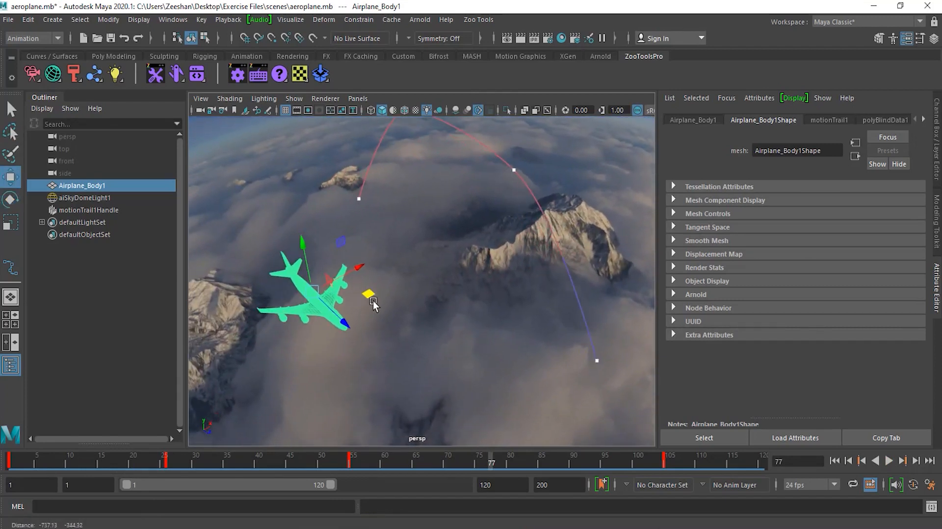
pyautogui.click(10, 199)
pyautogui.moveTo(354, 317); pyautogui.dragTo(267, 339)
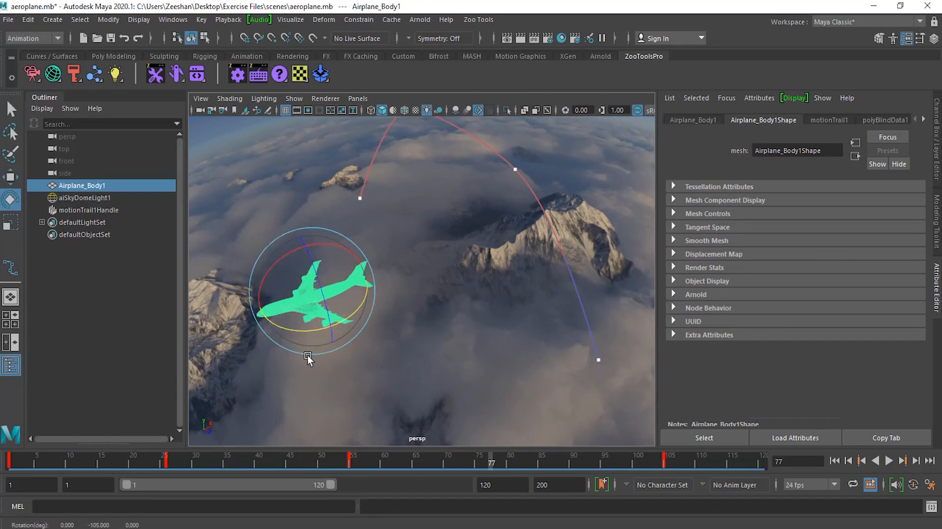
pyautogui.press('s')
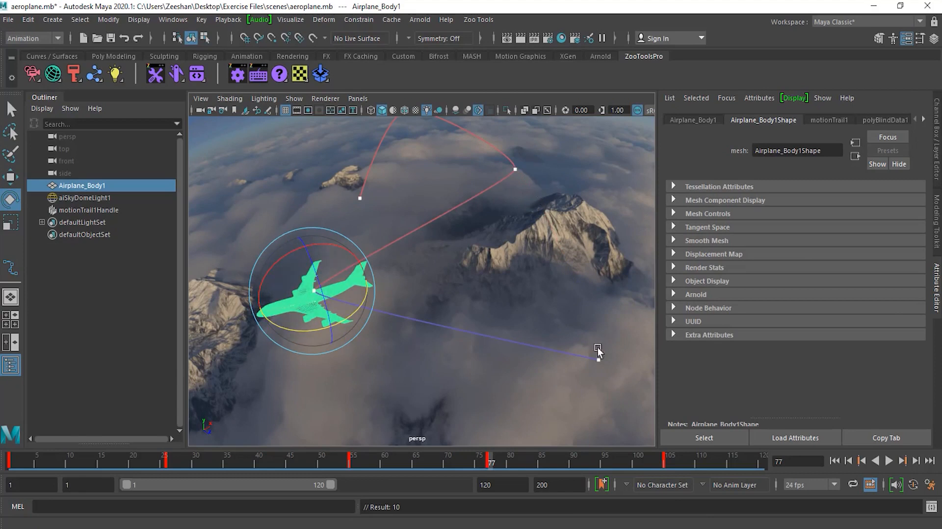
# Select the frame 77 key on the motion trail and move it sideways and upward to smooth the flight path
pyautogui.keyDown('alt'); pyautogui.moveTo(341, 430); pyautogui.dragTo(437, 391); pyautogui.keyUp('alt')
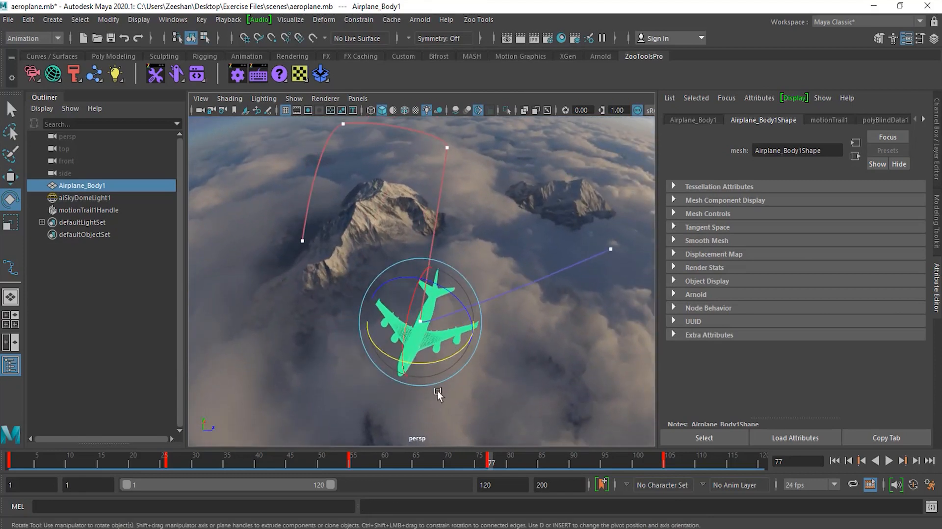
pyautogui.moveTo(457, 460); pyautogui.dragTo(302, 458)
pyautogui.click(421, 321)
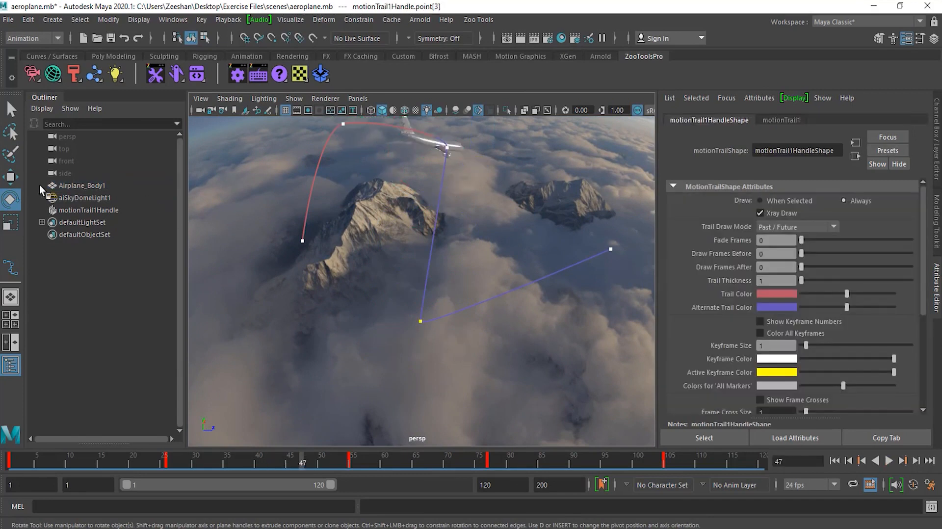
pyautogui.click(13, 180)
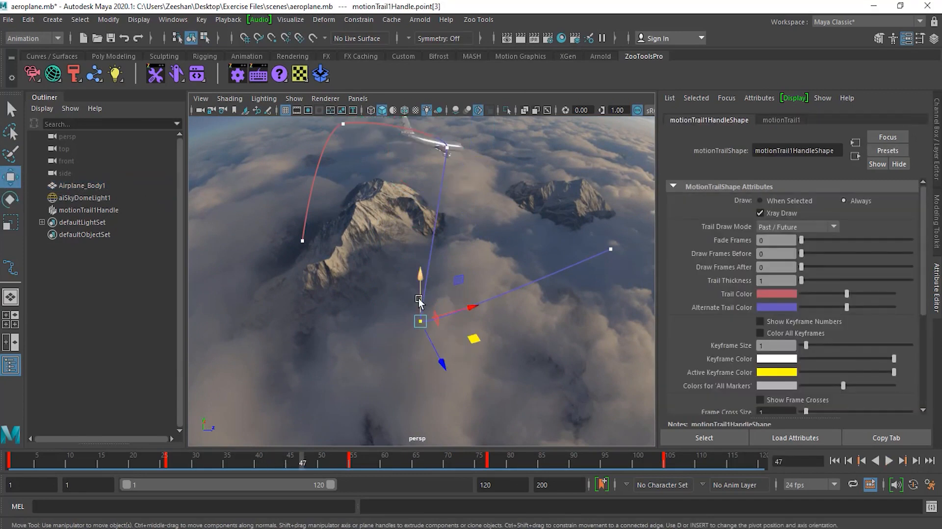
pyautogui.keyDown('alt'); pyautogui.moveTo(419, 298); pyautogui.dragTo(505, 276); pyautogui.keyUp('alt')
pyautogui.moveTo(572, 352); pyautogui.dragTo(470, 296)
pyautogui.moveTo(465, 227); pyautogui.dragTo(525, 172)
pyautogui.keyDown('alt'); pyautogui.moveTo(529, 256); pyautogui.dragTo(533, 208); pyautogui.keyUp('alt')
pyautogui.keyDown('alt'); pyautogui.moveTo(533, 208); pyautogui.dragTo(498, 267, button='middle'); pyautogui.keyUp('alt')
pyautogui.moveTo(477, 201); pyautogui.dragTo(476, 220)
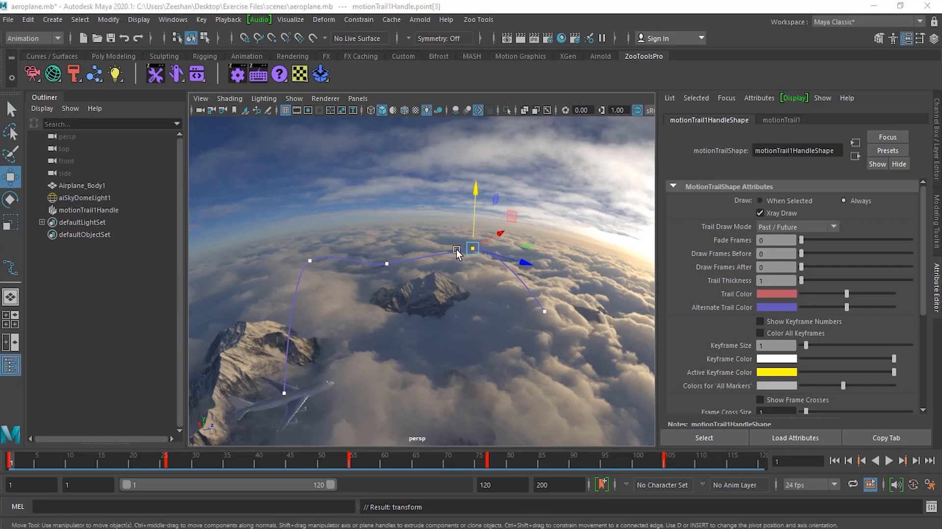
# Try to delete the keys across the full time range, and delete motionTrail1Handle from the scene
pyautogui.click(937, 290)
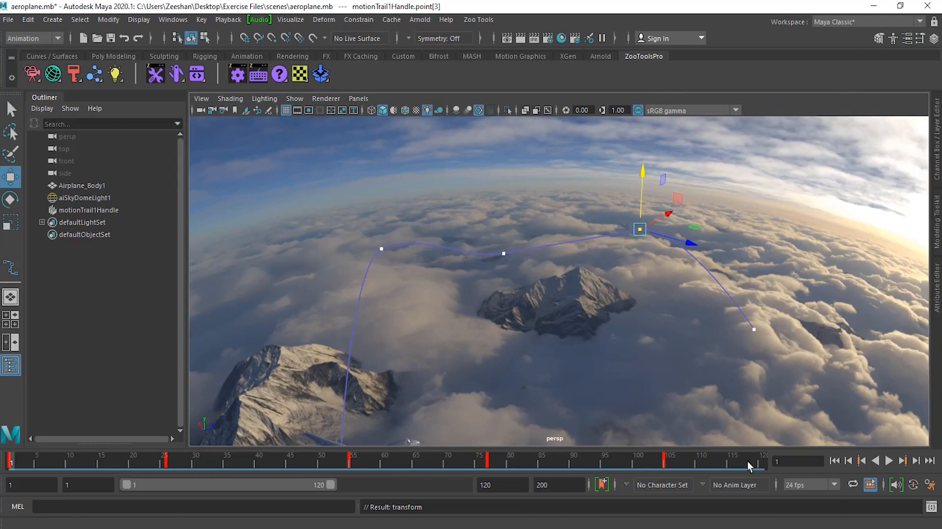
pyautogui.keyDown('shift'); pyautogui.moveTo(750, 463); pyautogui.dragTo(9, 467); pyautogui.keyUp('shift')
pyautogui.click(10, 466)
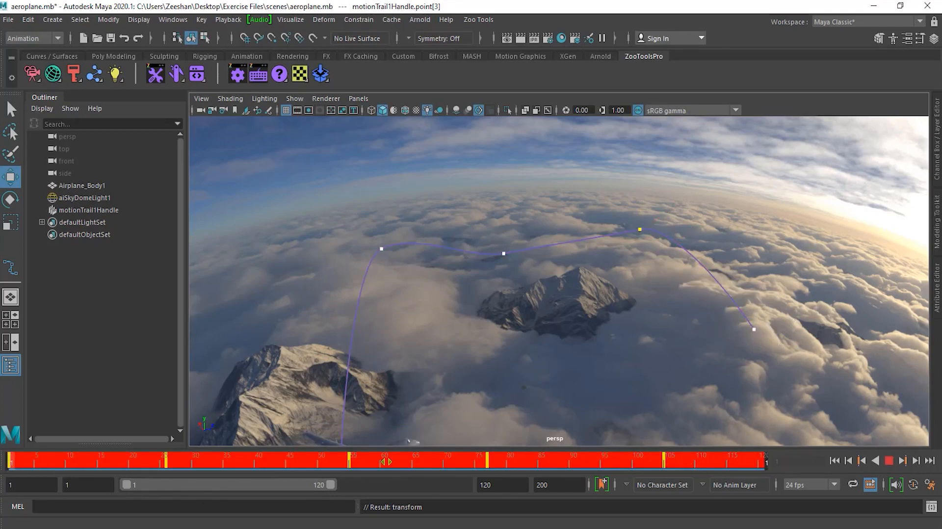
pyautogui.rightClick(149, 466)
pyautogui.click(188, 270)
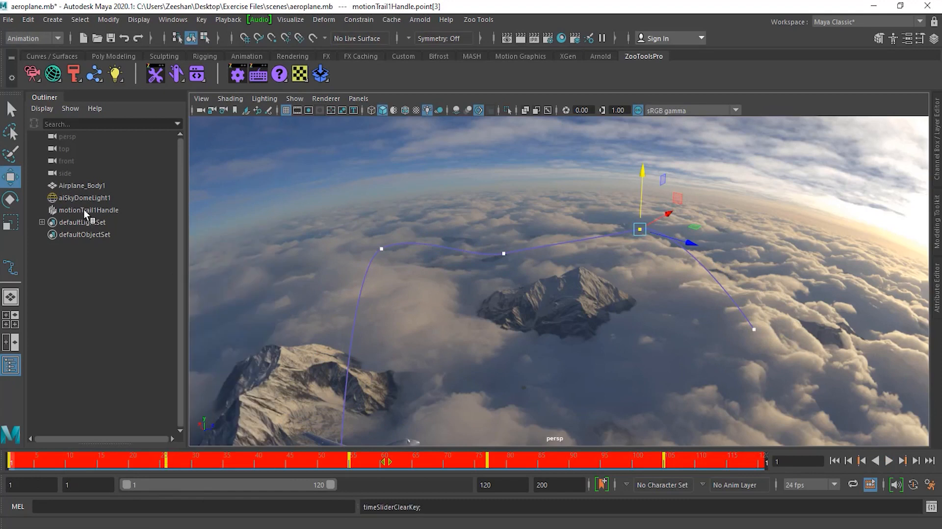
pyautogui.click(106, 210)
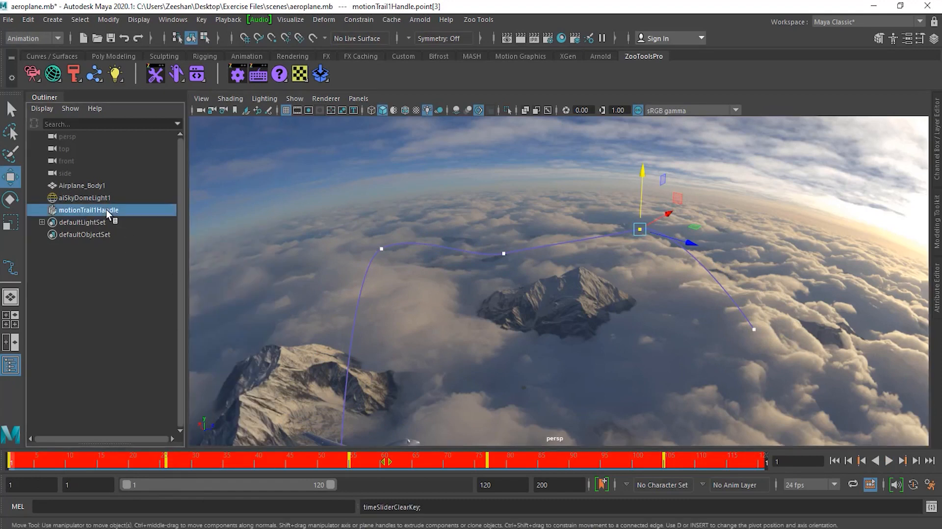
pyautogui.press('Delete')
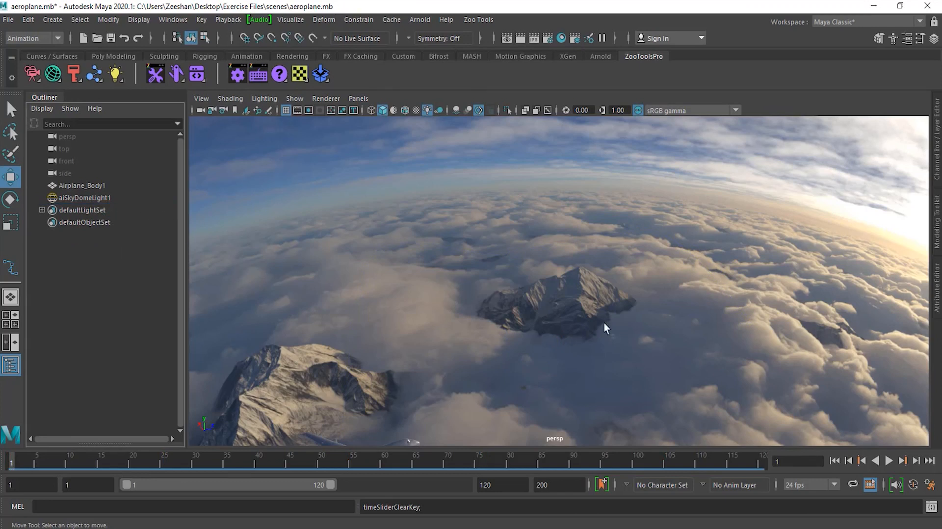
# Play the remaining animation, delete all of Airplane_Body1's keys across the timeline, and play back to check
pyautogui.keyDown('alt'); pyautogui.moveTo(633, 334); pyautogui.dragTo(589, 322); pyautogui.keyUp('alt')
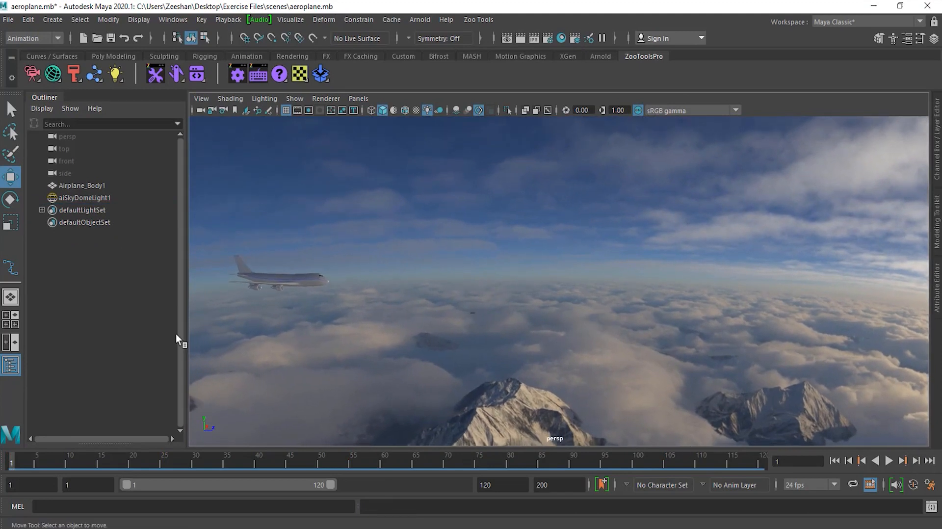
pyautogui.hotkey('alt', 'v')
pyautogui.click(84, 460)
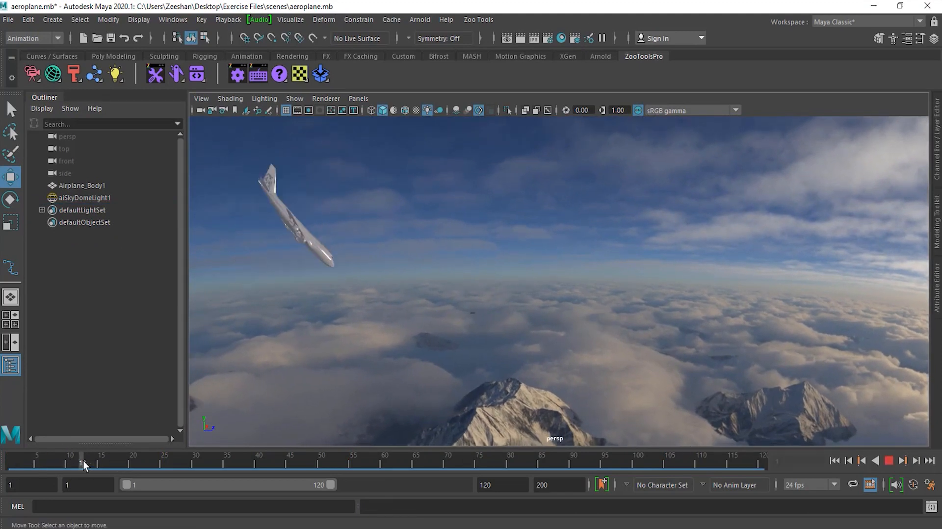
pyautogui.click(313, 241)
pyautogui.moveTo(89, 462); pyautogui.dragTo(8, 464)
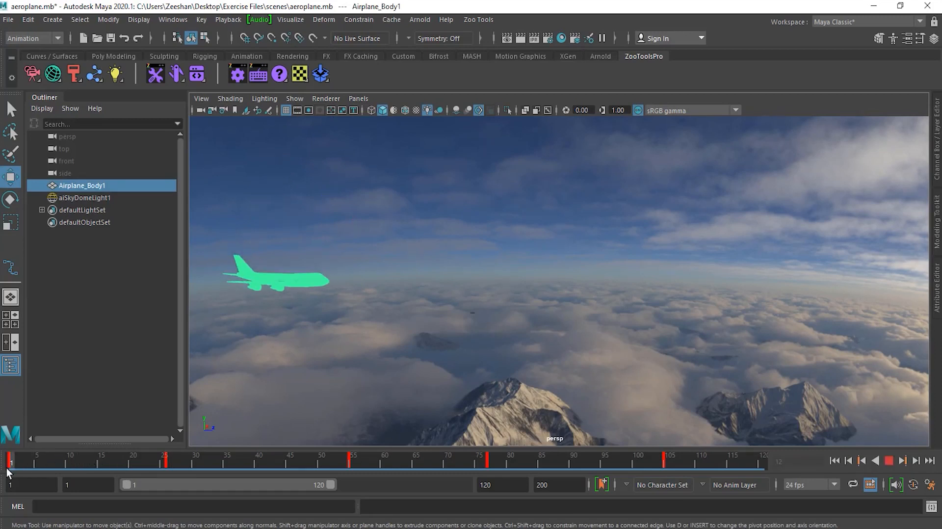
pyautogui.keyDown('shift'); pyautogui.moveTo(670, 469); pyautogui.dragTo(10, 464); pyautogui.keyUp('shift')
pyautogui.rightClick(166, 458)
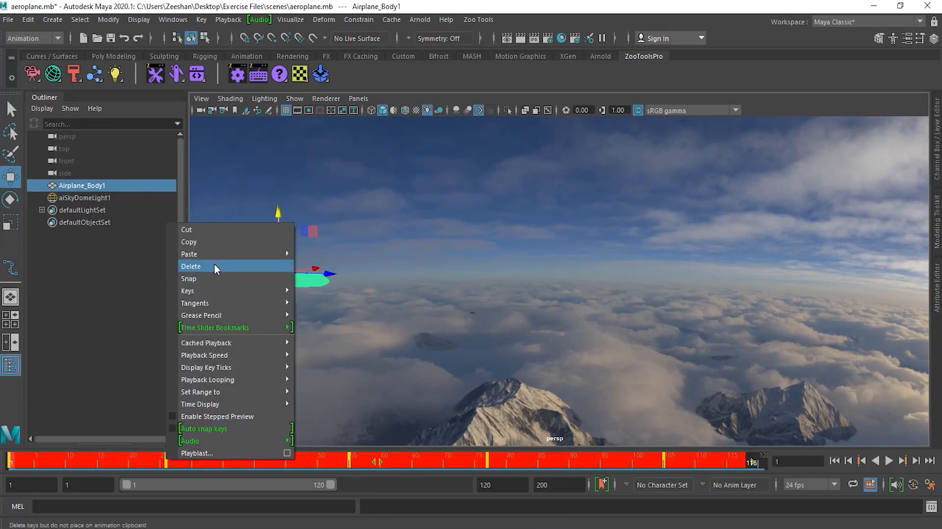
pyautogui.click(214, 265)
pyautogui.hotkey('alt', 'v')
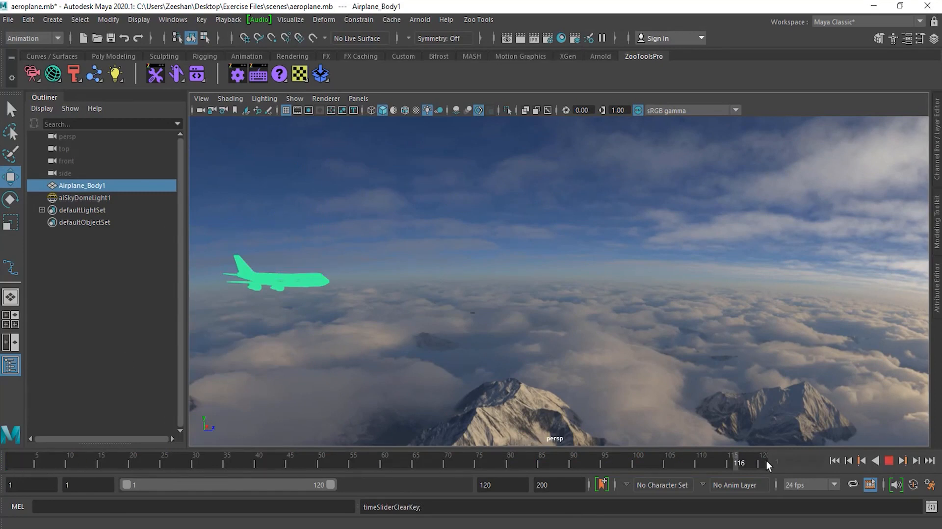
pyautogui.hotkey('alt', 'v')
pyautogui.click(355, 334)
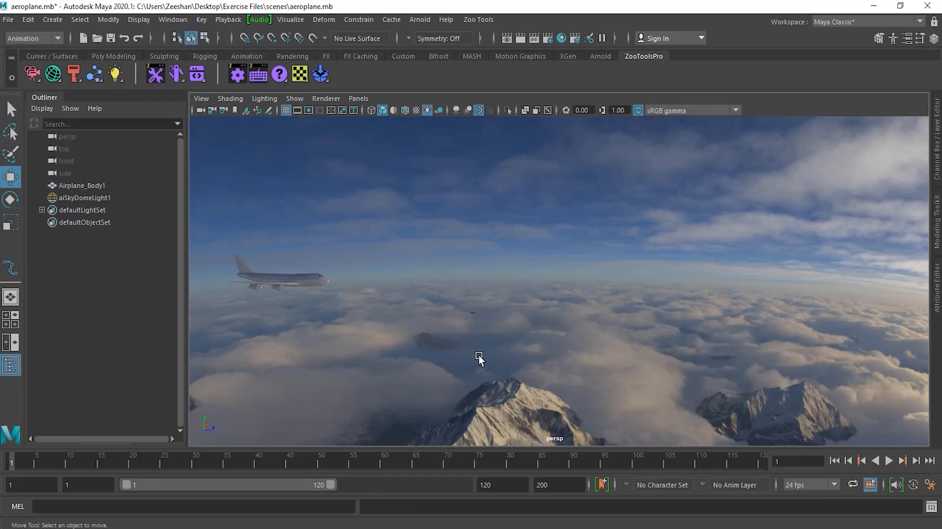
# Key the airplane at frame 1, and key it at frame 97 at about X -484, Y 273, Z 1974
pyautogui.click(287, 279)
pyautogui.press('s')
pyautogui.hotkey('alt', 'v')
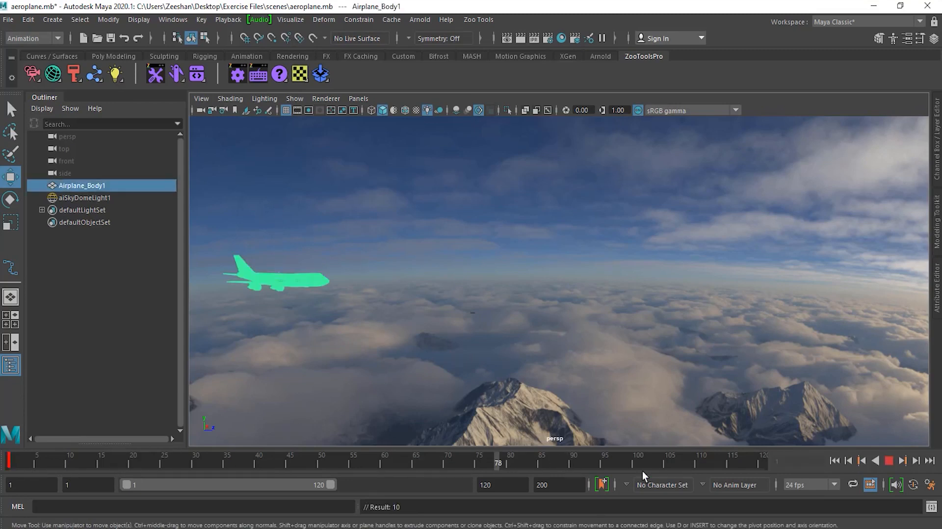
pyautogui.hotkey('alt', 'v')
pyautogui.moveTo(346, 276); pyautogui.dragTo(861, 273)
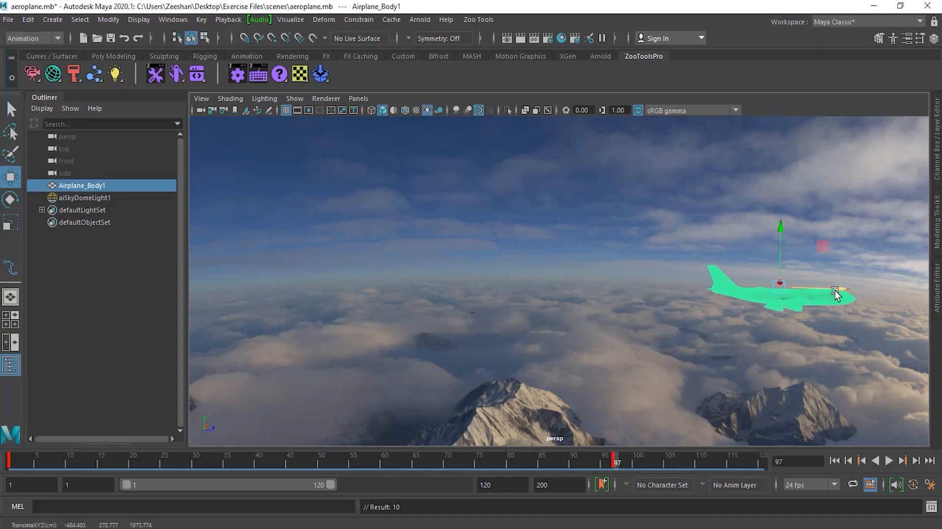
# Raise the airplane to a height of about 912 at frame 53, key it, and review the motion up to frame 24
pyautogui.click(336, 464)
pyautogui.moveTo(529, 247); pyautogui.dragTo(526, 128)
pyautogui.press('s')
pyautogui.hotkey('alt', 'v')
pyautogui.moveTo(137, 460)
pyautogui.mouseDown()
pyautogui.moveTo(589, 471)
pyautogui.moveTo(160, 502)
pyautogui.mouseUp()
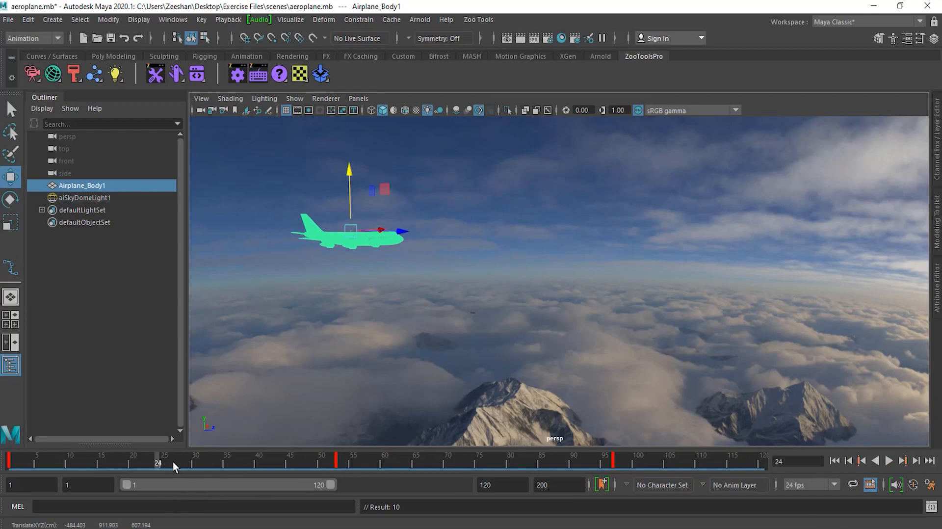
# Create an animation snapshot of the airplane with start time 20, end time 30 and increment 1
pyautogui.click(288, 20)
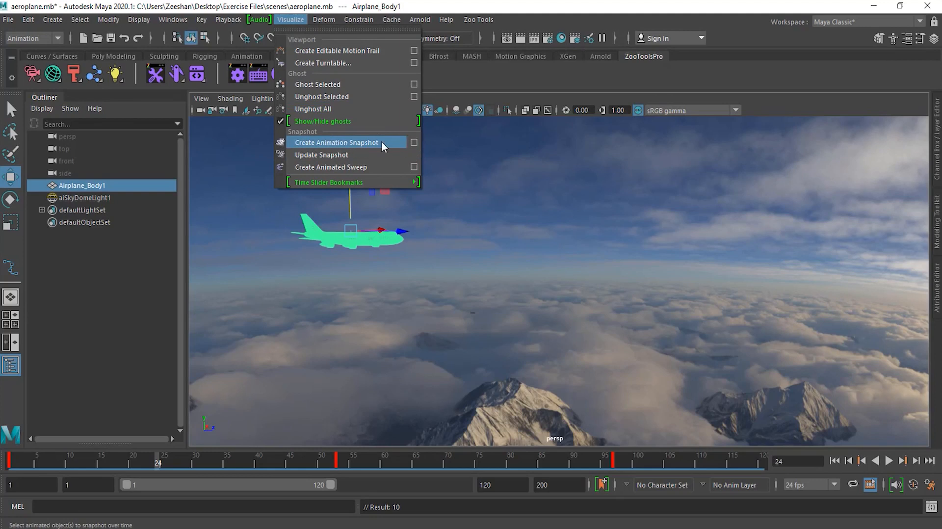
pyautogui.click(414, 142)
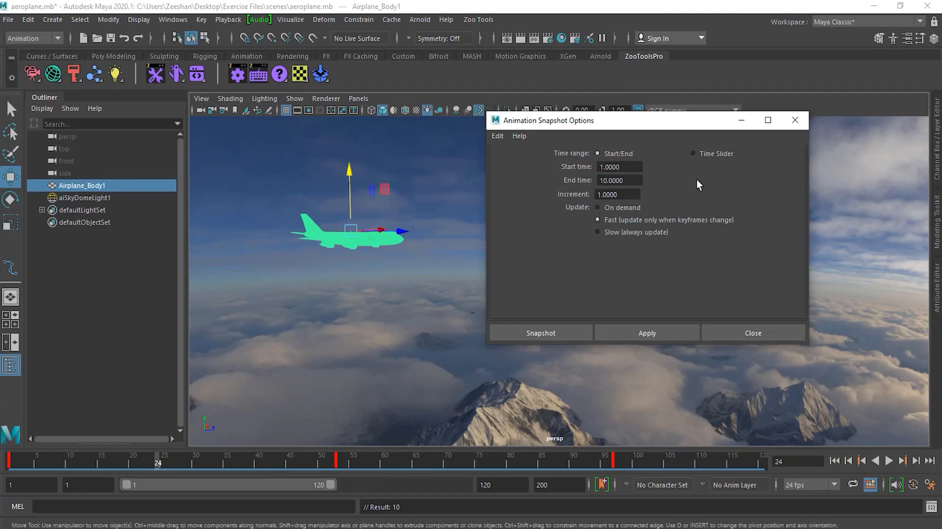
pyautogui.moveTo(630, 170); pyautogui.dragTo(529, 169)
pyautogui.write('20')
pyautogui.press('Tab')
pyautogui.write('30')
pyautogui.click(634, 194)
pyautogui.click(553, 331)
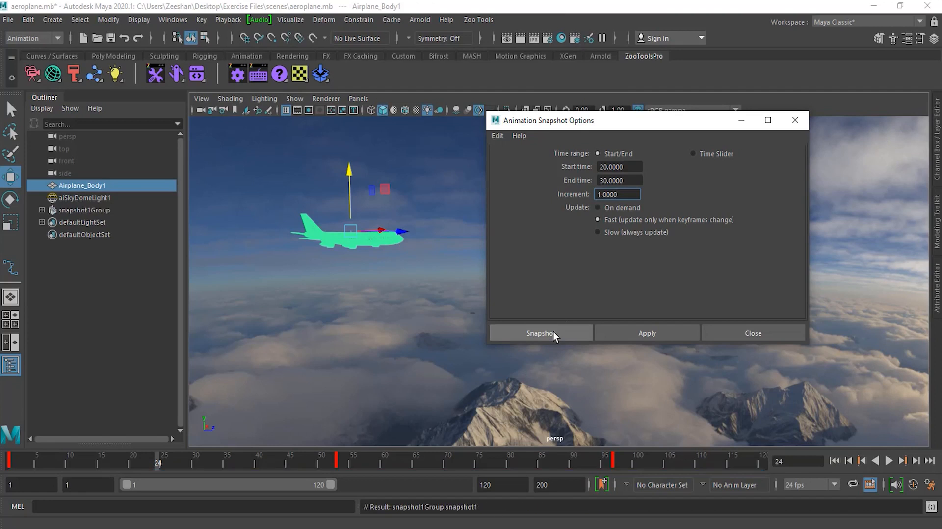
pyautogui.click(646, 332)
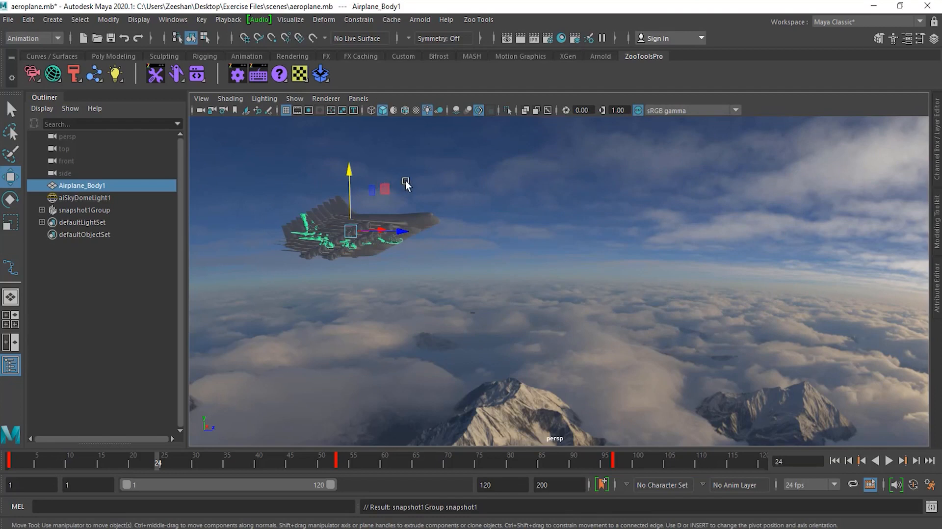
# Play the animation and scrub between about frames 13 and 27 to compare the airplane with its snapshot copies
pyautogui.scroll(2, 383, 192)
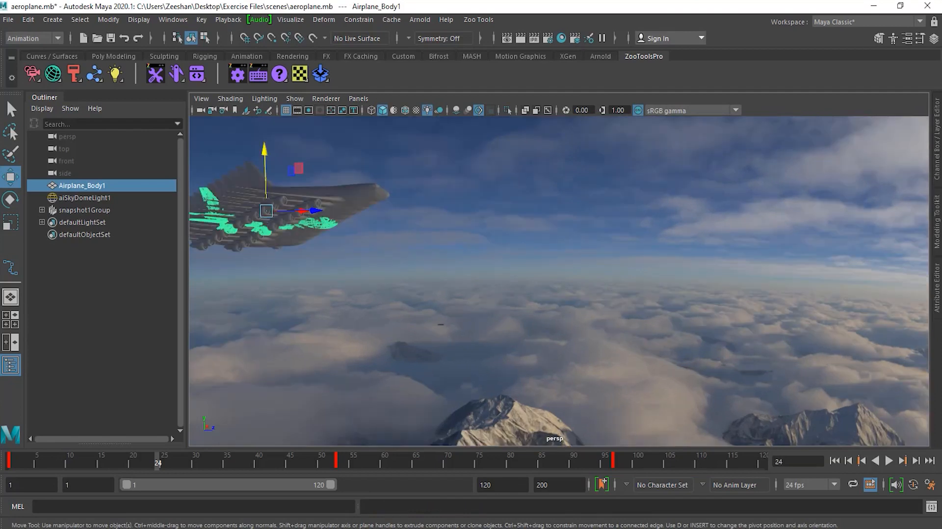
pyautogui.keyDown('alt'); pyautogui.moveTo(336, 199); pyautogui.dragTo(508, 288, button='middle'); pyautogui.keyUp('alt')
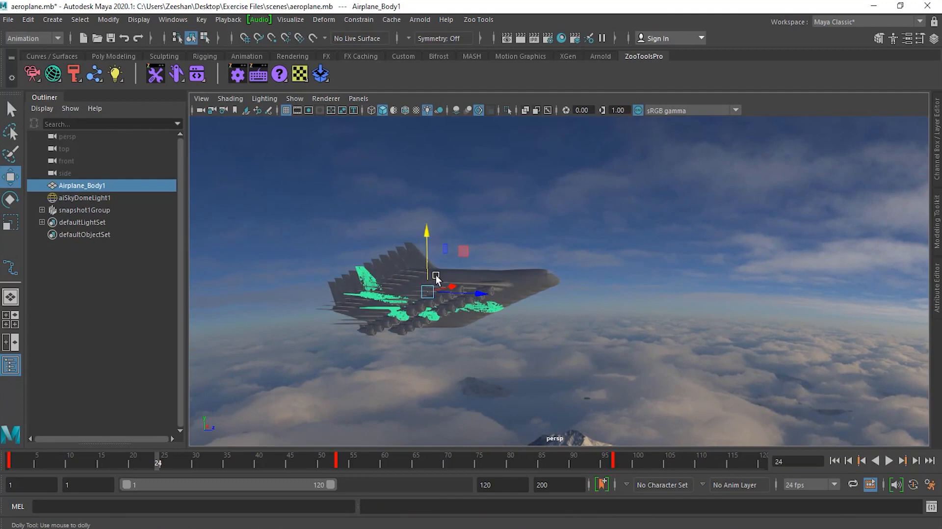
pyautogui.keyDown('alt'); pyautogui.moveTo(435, 277); pyautogui.dragTo(535, 264, button='right'); pyautogui.keyUp('alt')
pyautogui.keyDown('alt'); pyautogui.moveTo(334, 305); pyautogui.dragTo(390, 296, button='right'); pyautogui.keyUp('alt')
pyautogui.keyDown('alt'); pyautogui.moveTo(457, 255); pyautogui.dragTo(534, 227, button='middle'); pyautogui.keyUp('alt')
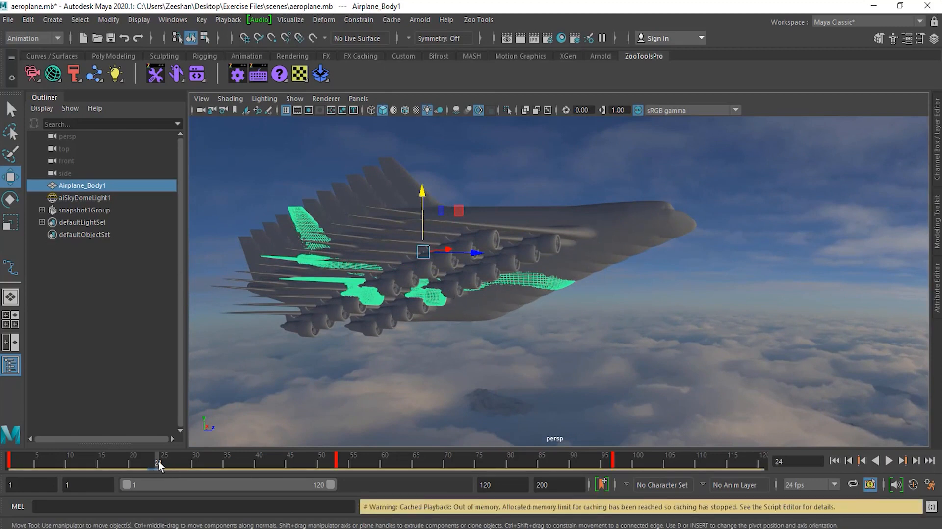
pyautogui.hotkey('alt', 'v')
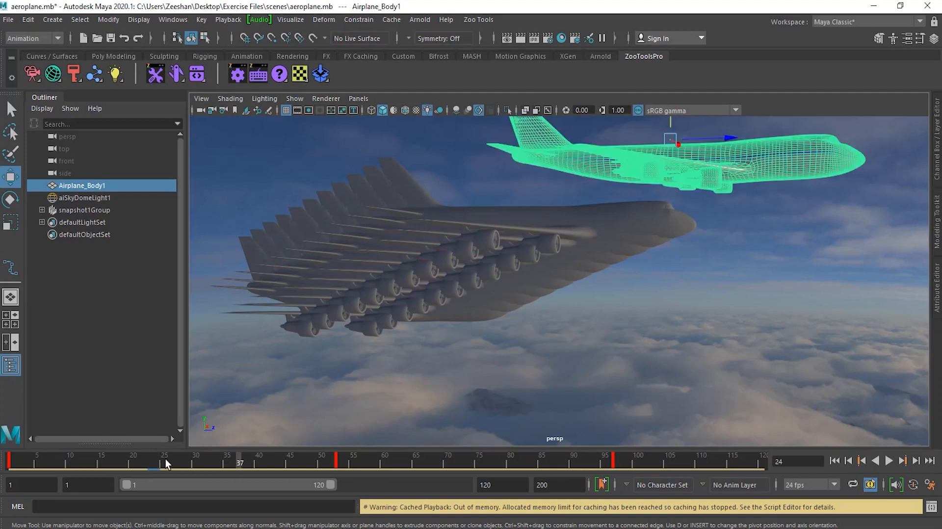
pyautogui.moveTo(158, 461); pyautogui.dragTo(125, 464)
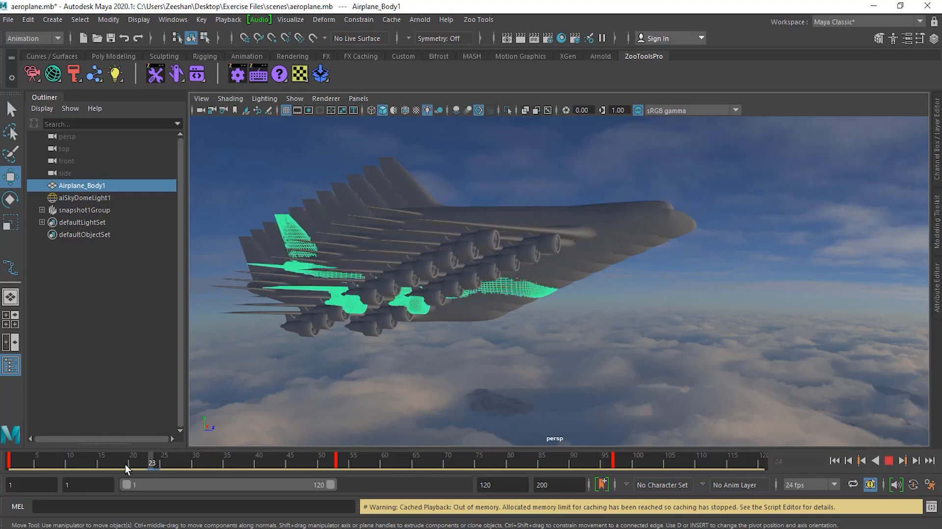
pyautogui.click(88, 460)
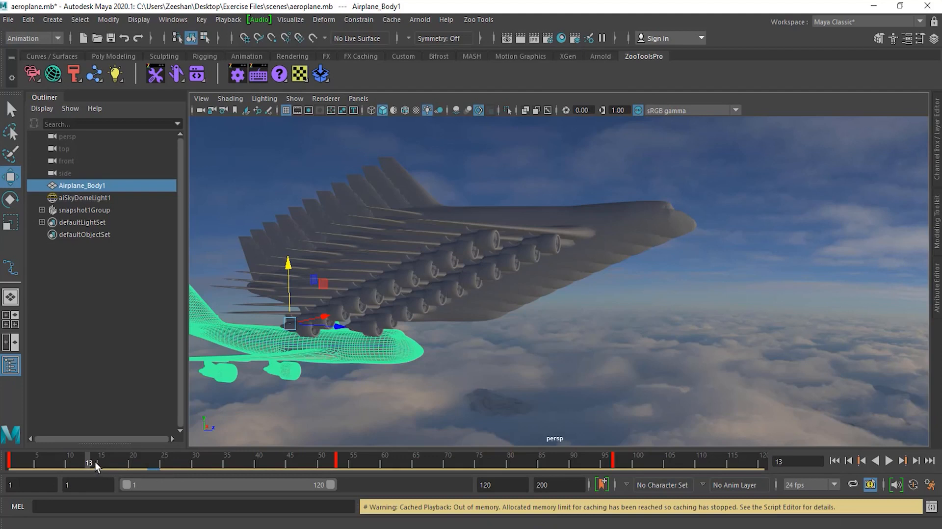
pyautogui.moveTo(105, 461); pyautogui.dragTo(173, 456)
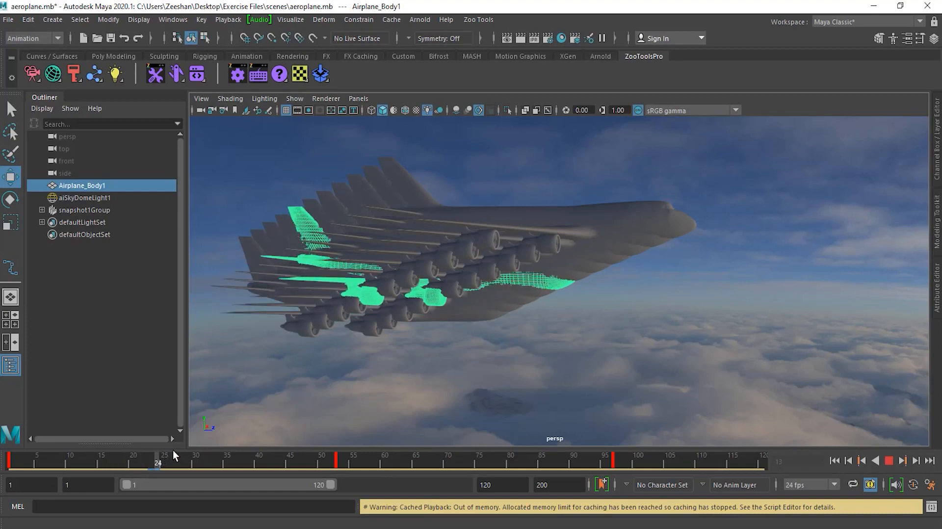
pyautogui.moveTo(173, 450); pyautogui.dragTo(173, 450)
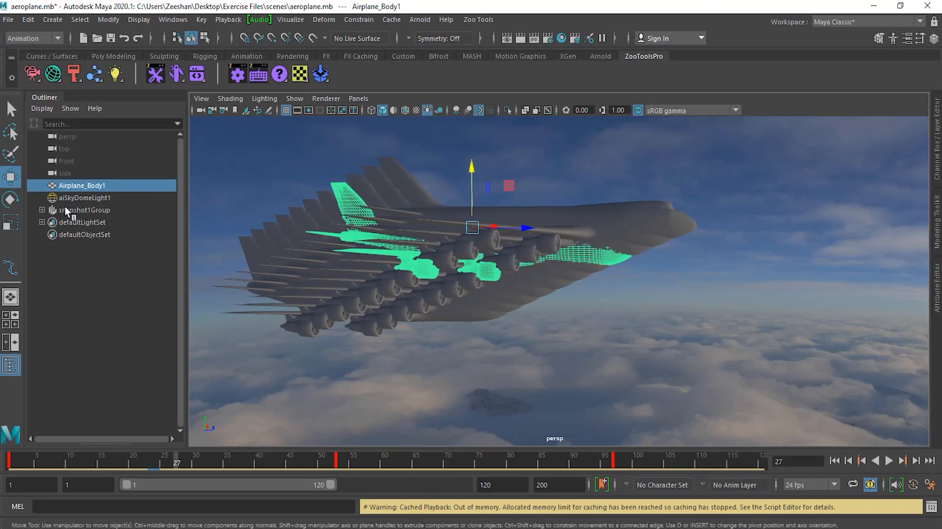
# Expand snapshot1Group and select its copies one by one from transform1_1 to transform1_8 to identify each airplane
pyautogui.click(82, 210)
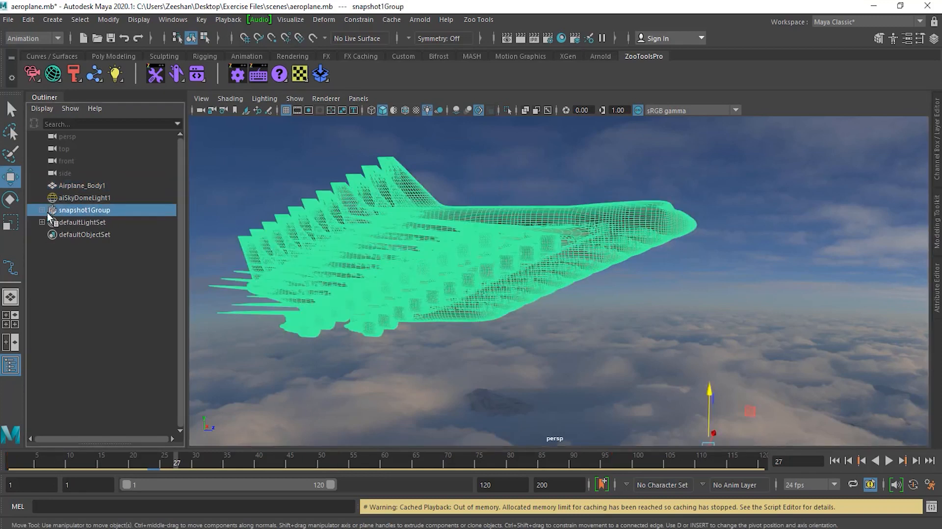
pyautogui.click(42, 210)
pyautogui.click(89, 222)
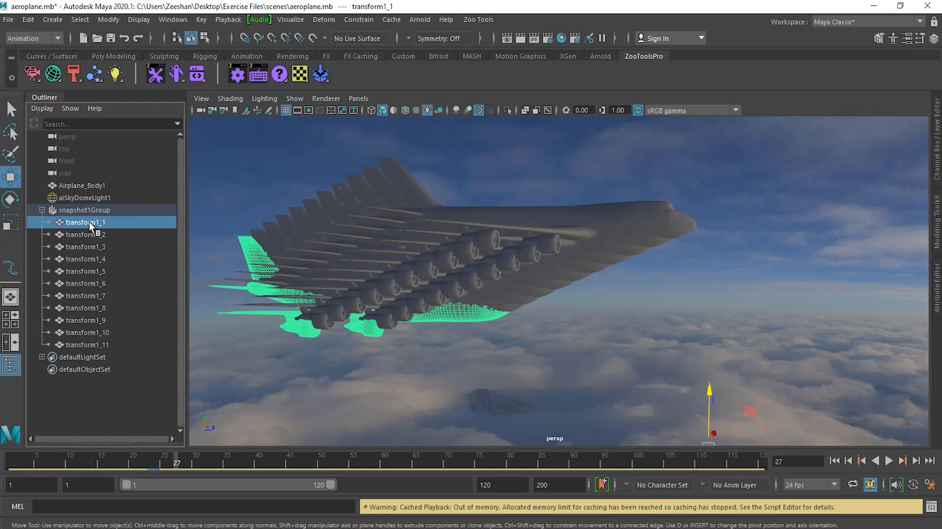
pyautogui.click(90, 235)
pyautogui.click(91, 245)
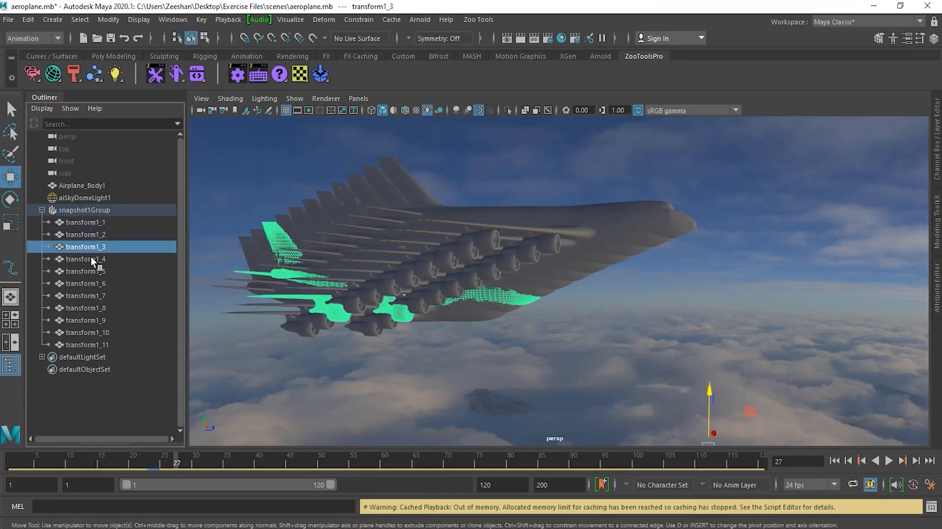
pyautogui.click(90, 259)
pyautogui.click(92, 272)
pyautogui.click(94, 283)
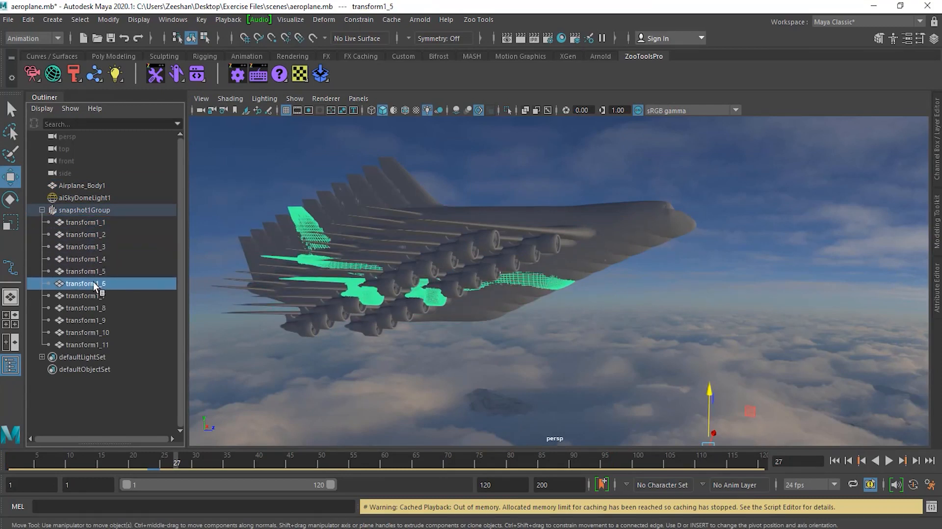
pyautogui.click(95, 295)
pyautogui.click(97, 308)
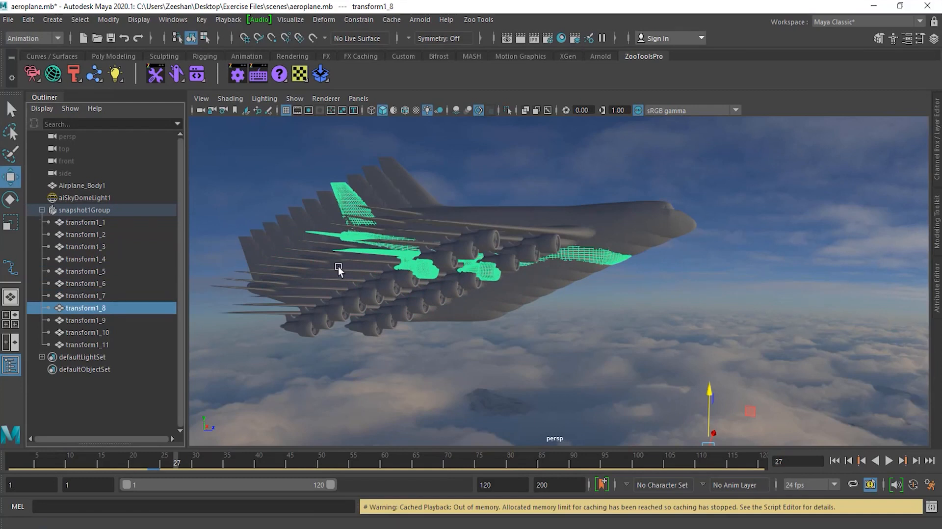
# Move the snapshot copy transform1_8 about 916 cm forward along Z and raise the copy transform1_11 above the group
pyautogui.keyDown('alt'); pyautogui.moveTo(638, 352); pyautogui.dragTo(476, 325); pyautogui.keyUp('alt')
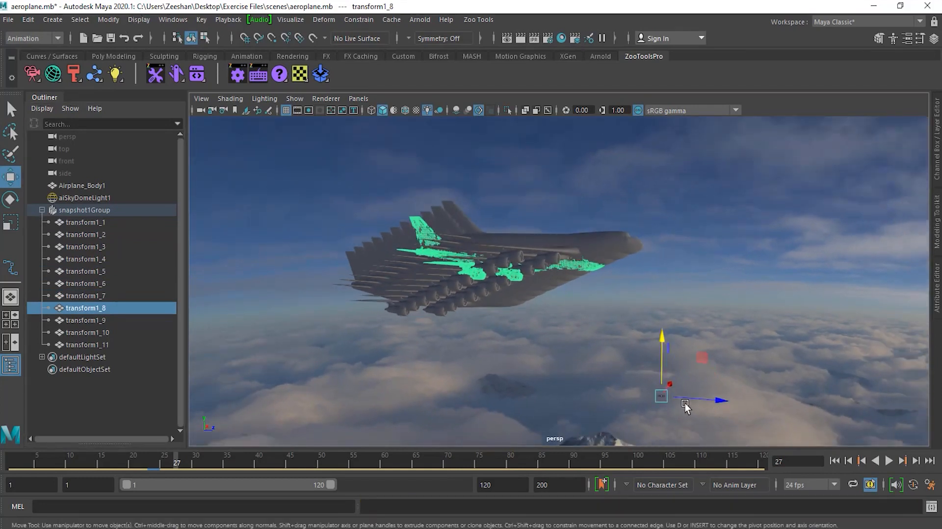
pyautogui.moveTo(685, 395); pyautogui.dragTo(738, 396)
pyautogui.moveTo(941, 387); pyautogui.dragTo(941, 388)
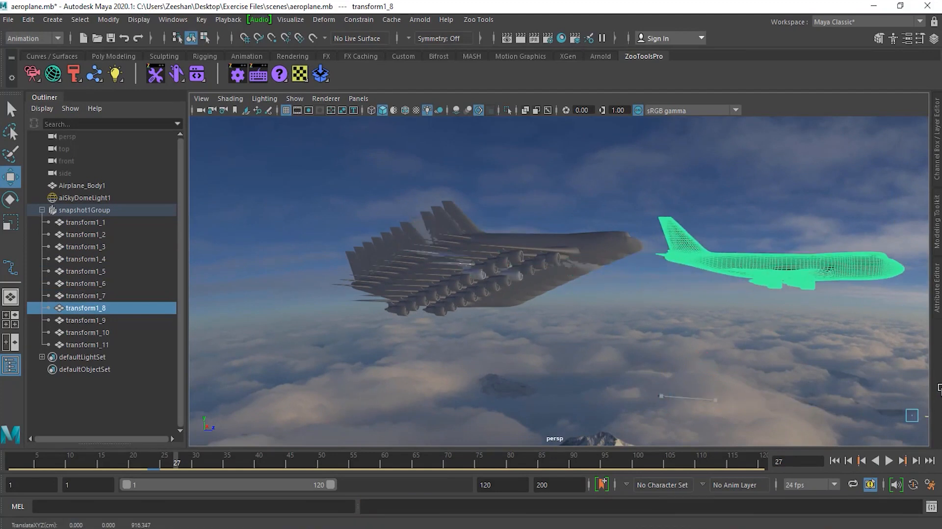
pyautogui.click(623, 239)
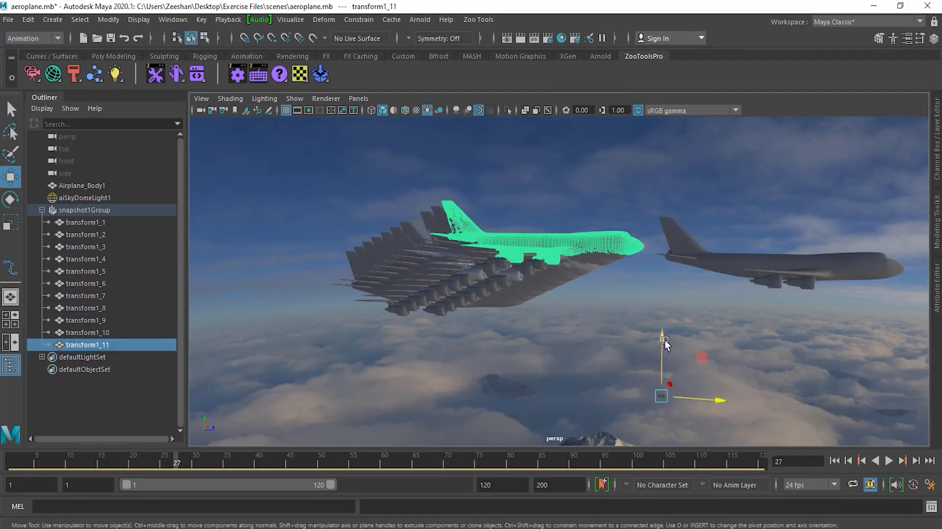
pyautogui.moveTo(666, 338); pyautogui.dragTo(664, 278)
# Move snapshot copy transform1_9 about 1221 cm backward along Z, lower transform1_4 by about 272 cm, and clear the selection
pyautogui.click(602, 261)
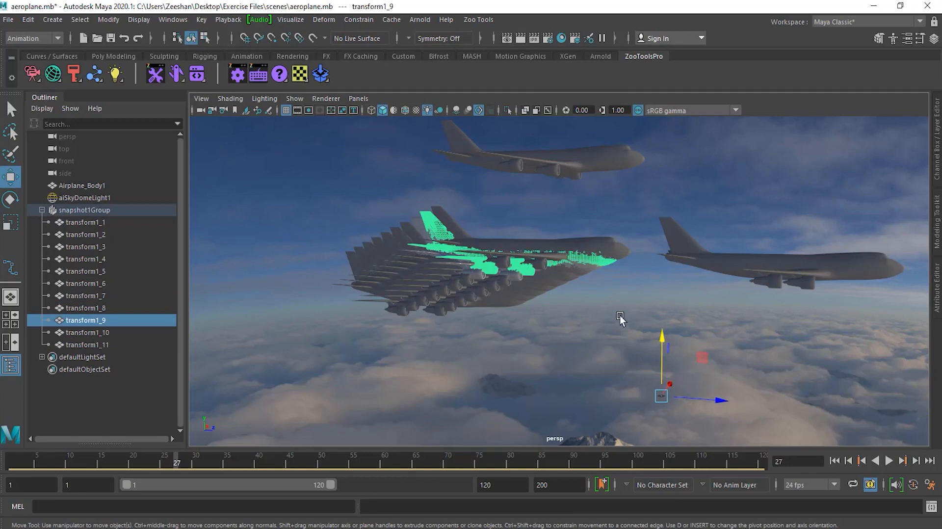
pyautogui.moveTo(694, 400); pyautogui.dragTo(423, 396)
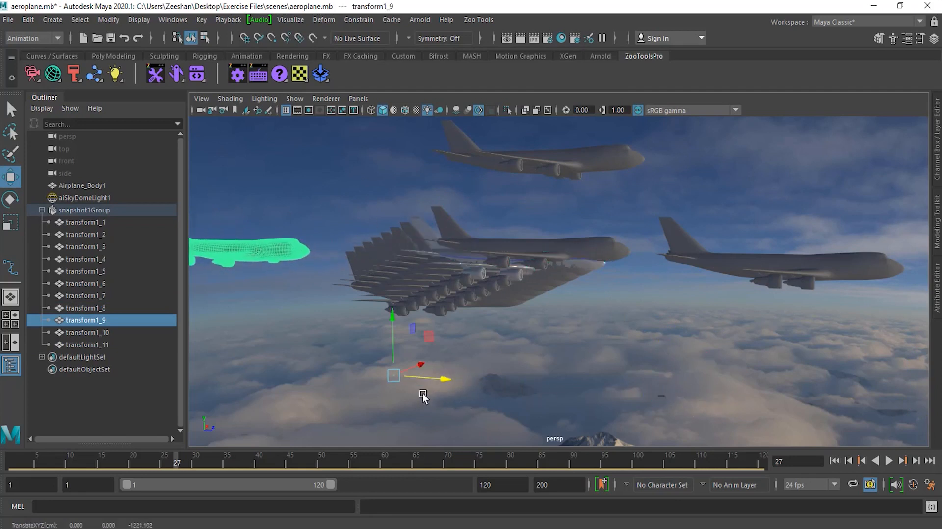
pyautogui.click(538, 288)
pyautogui.moveTo(670, 352); pyautogui.dragTo(667, 412)
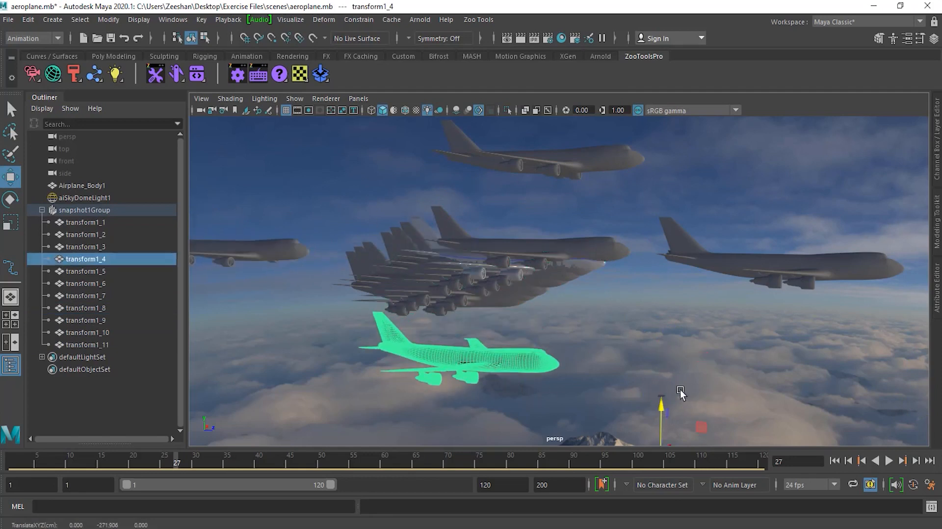
pyautogui.click(702, 308)
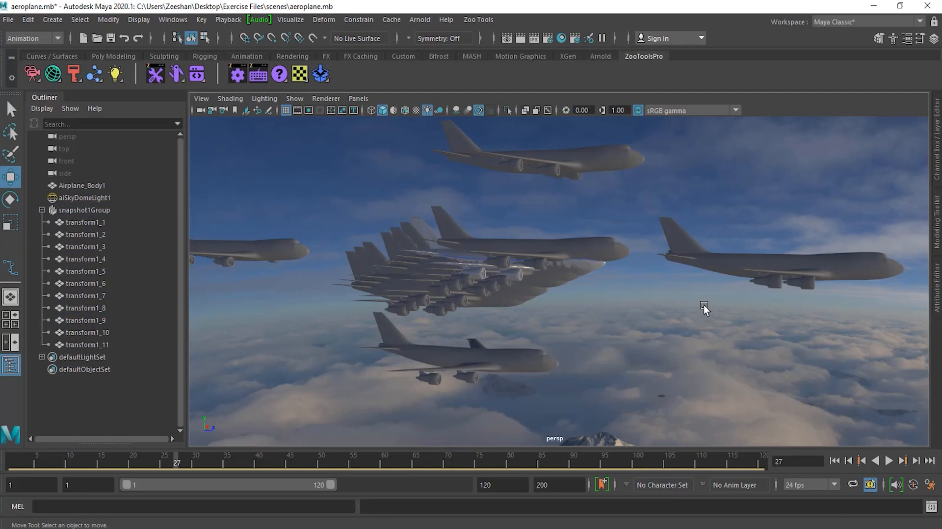